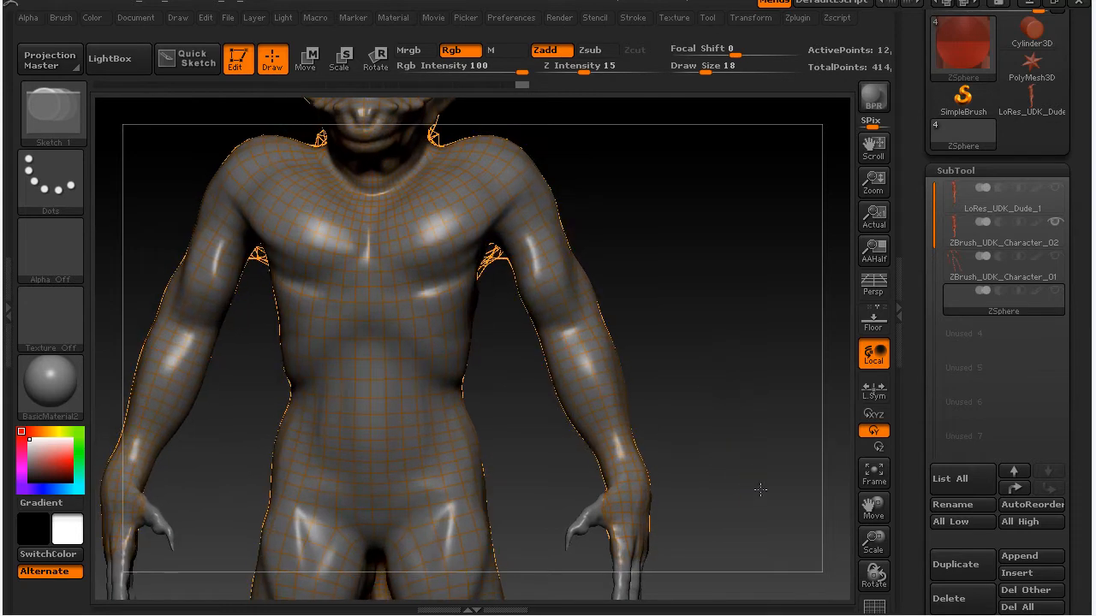
Switch to the LoRes_UDK_Dude tool and show its polygon wireframe on the legs.
{"action": "left_click_drag", "start_coordinate": [760, 491], "coordinate": [770, 465], "text": "alt"}
{"action": "left_click_drag", "start_coordinate": [755, 523], "coordinate": [745, 249], "text": "alt"}
{"action": "left_click_drag", "start_coordinate": [728, 452], "coordinate": [745, 272], "text": "alt"}
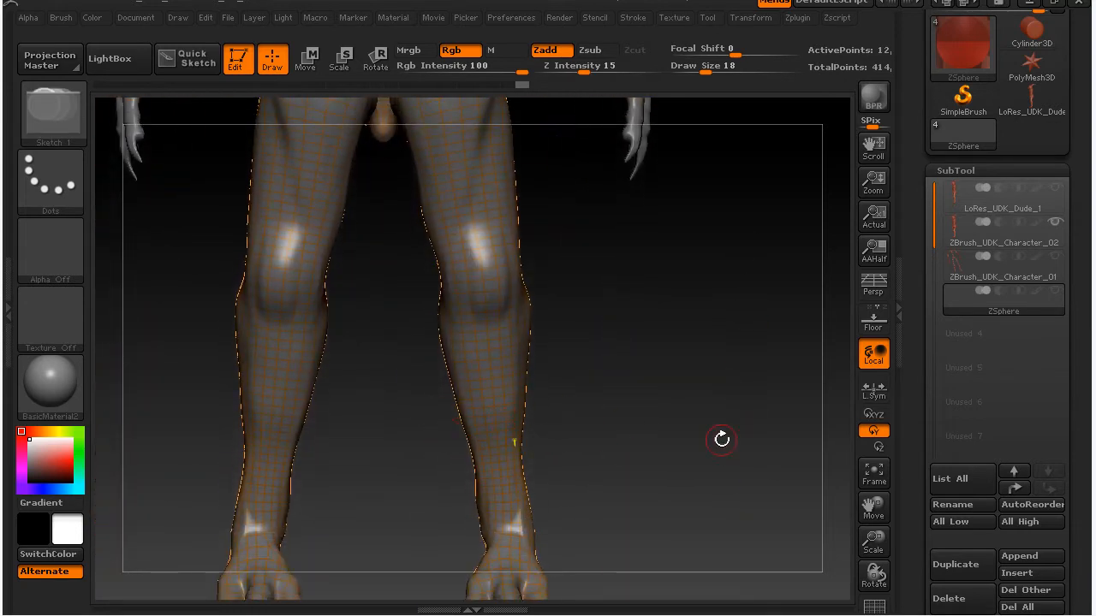
{"action": "left_click_drag", "start_coordinate": [916, 198], "coordinate": [924, 379]}
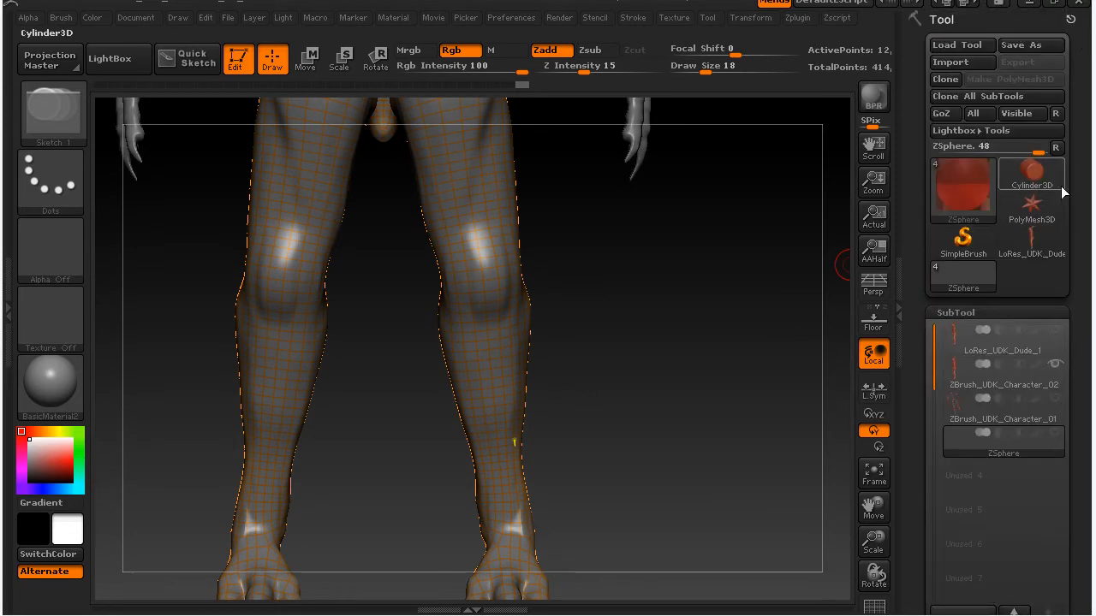
{"action": "left_click", "coordinate": [1042, 247]}
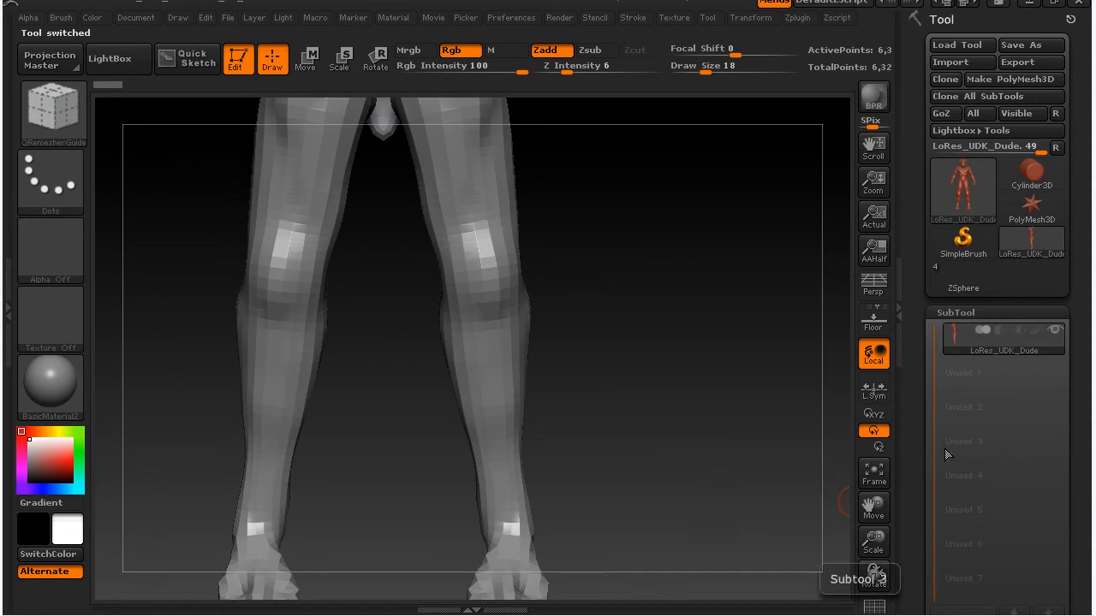
{"action": "left_click", "coordinate": [874, 606]}
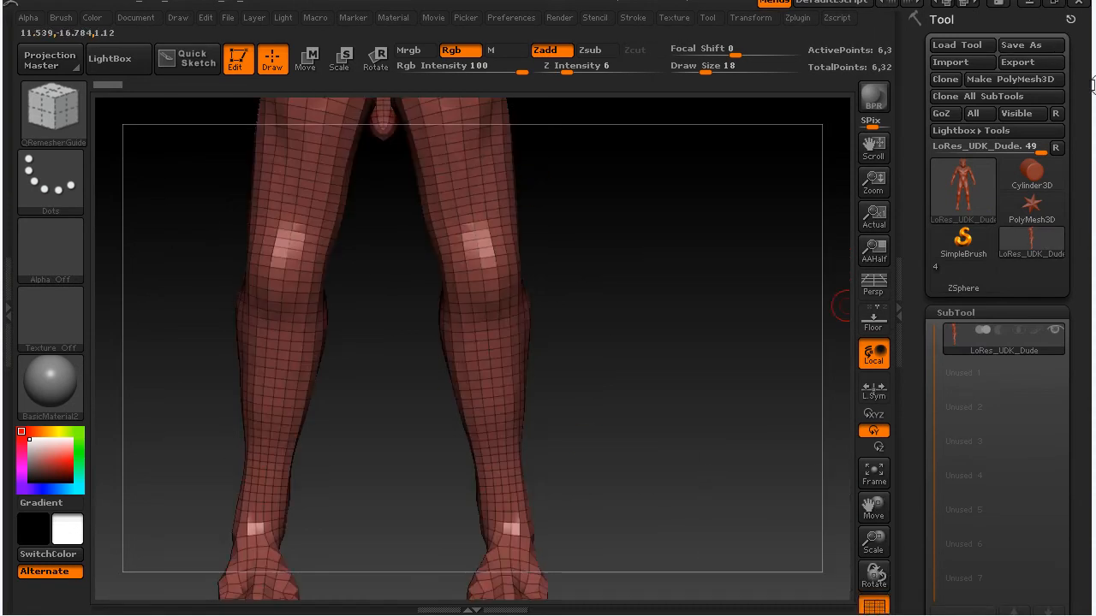
Send LoRes_UDK_Dude to Maya through GoZ and display it smooth-shaded and deselected in the perspective view.
{"action": "left_click", "coordinate": [943, 114]}
{"action": "left_click", "coordinate": [665, 451]}
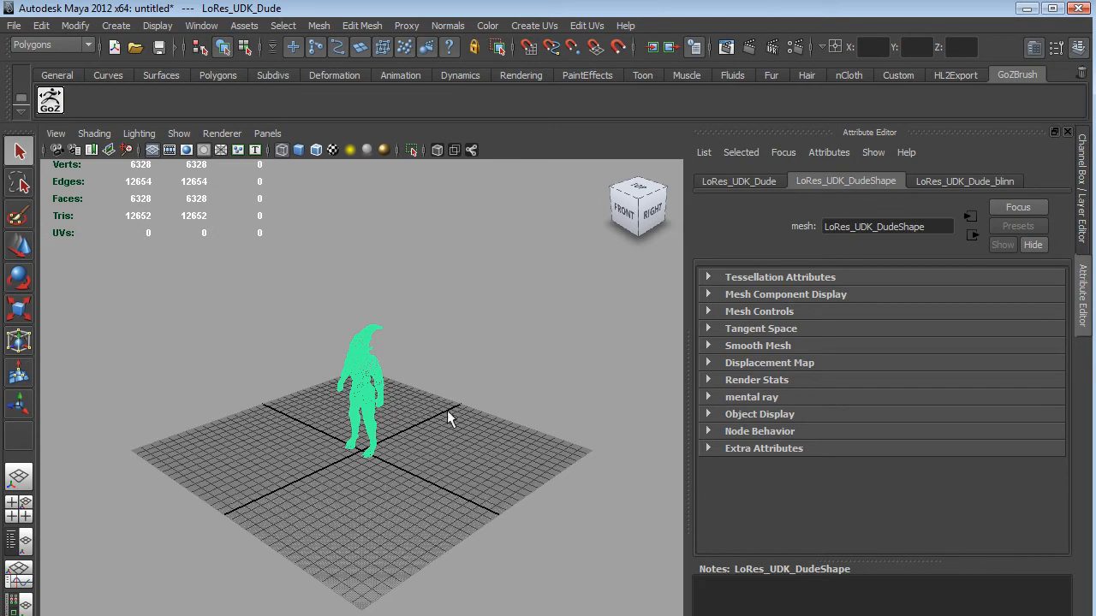
{"action": "left_click", "coordinate": [456, 443]}
{"action": "left_click_drag", "start_coordinate": [456, 443], "coordinate": [417, 421], "text": "alt"}
{"action": "left_click", "coordinate": [449, 399]}
{"action": "key", "text": "5"}
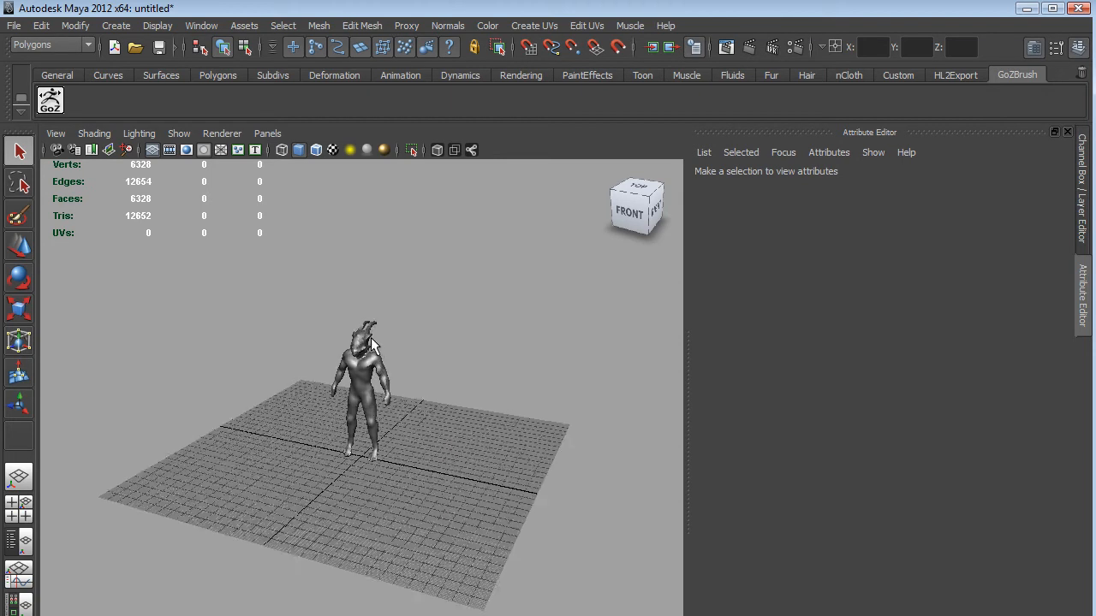
Hide the viewport grid and select the character mesh to inspect the wireframe around its knees and calves.
{"action": "right_click_drag", "start_coordinate": [377, 367], "coordinate": [446, 420], "text": "alt"}
{"action": "left_click_drag", "start_coordinate": [480, 560], "coordinate": [475, 533], "text": "alt"}
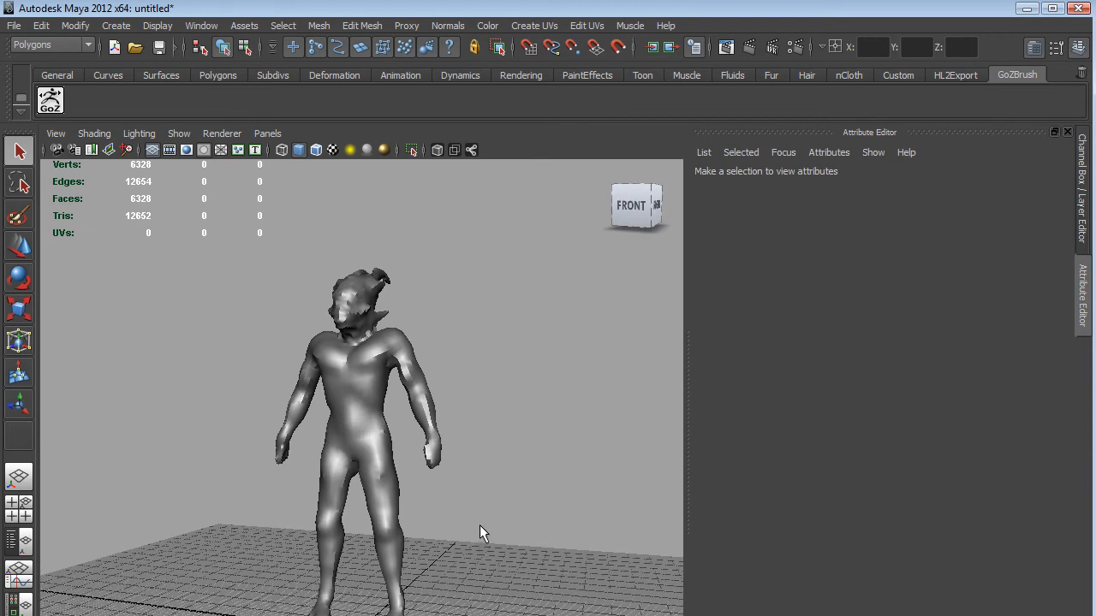
{"action": "key", "text": "g"}
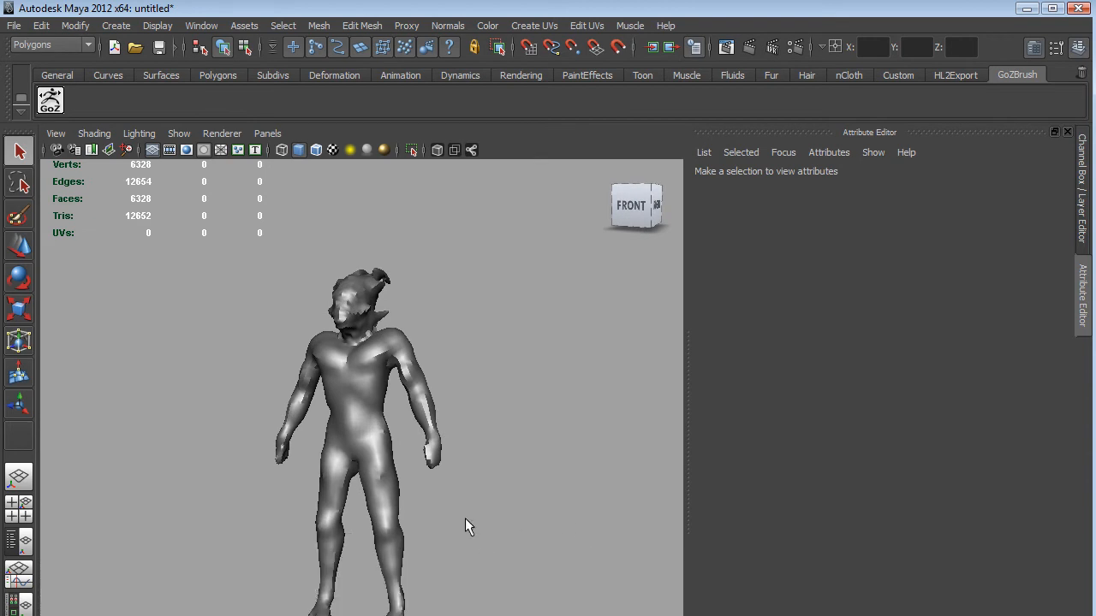
{"action": "left_click", "coordinate": [358, 406]}
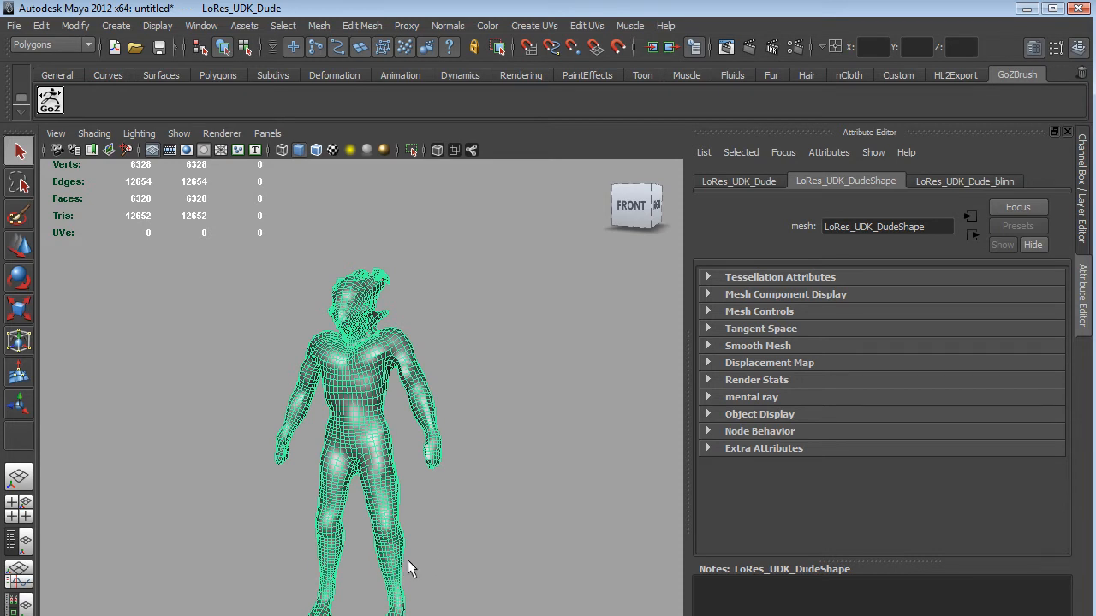
{"action": "left_click_drag", "start_coordinate": [426, 572], "coordinate": [460, 571], "text": "alt"}
{"action": "right_click_drag", "start_coordinate": [461, 571], "coordinate": [727, 543], "text": "alt"}
{"action": "right_click_drag", "start_coordinate": [539, 599], "coordinate": [648, 585], "text": "alt"}
{"action": "middle_click_drag", "start_coordinate": [571, 566], "coordinate": [539, 157], "text": "alt"}
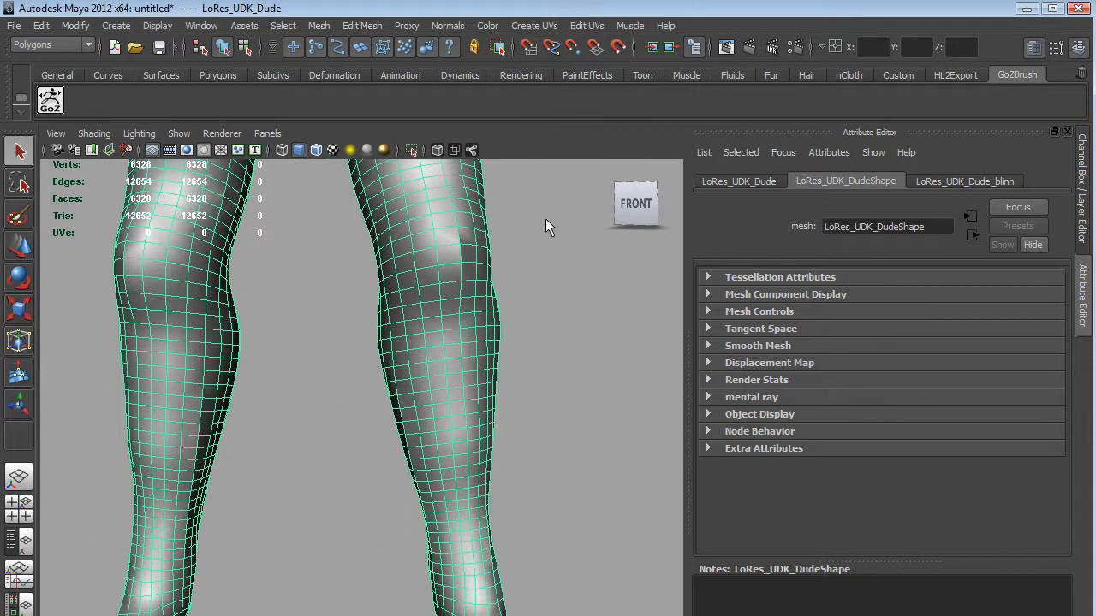
Switch the character mesh to component selection limited to edges.
{"action": "left_click", "coordinate": [541, 438]}
{"action": "left_click", "coordinate": [452, 375]}
{"action": "left_click", "coordinate": [244, 49]}
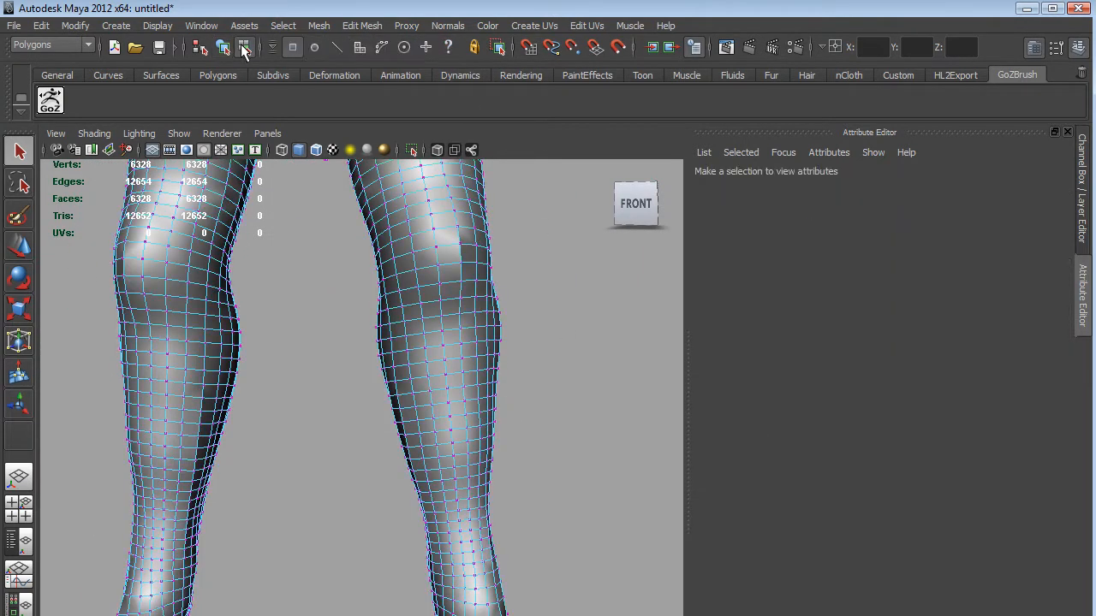
{"action": "left_click", "coordinate": [338, 47]}
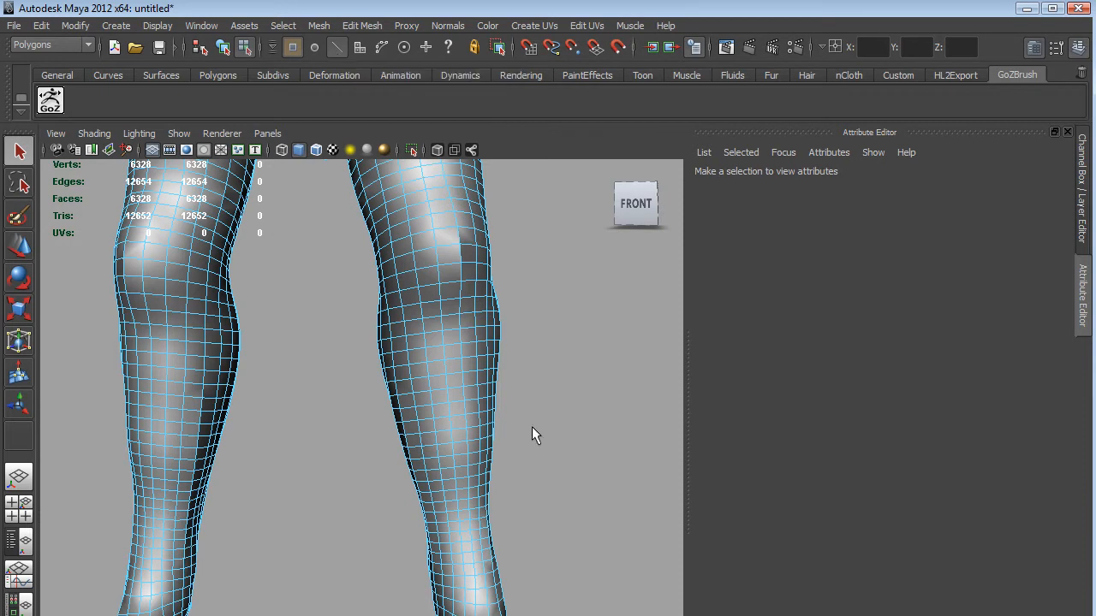
Try removing the edge loop below both calves with Delete Edge/Vertex and undo the deletion.
{"action": "double_click", "coordinate": [461, 453]}
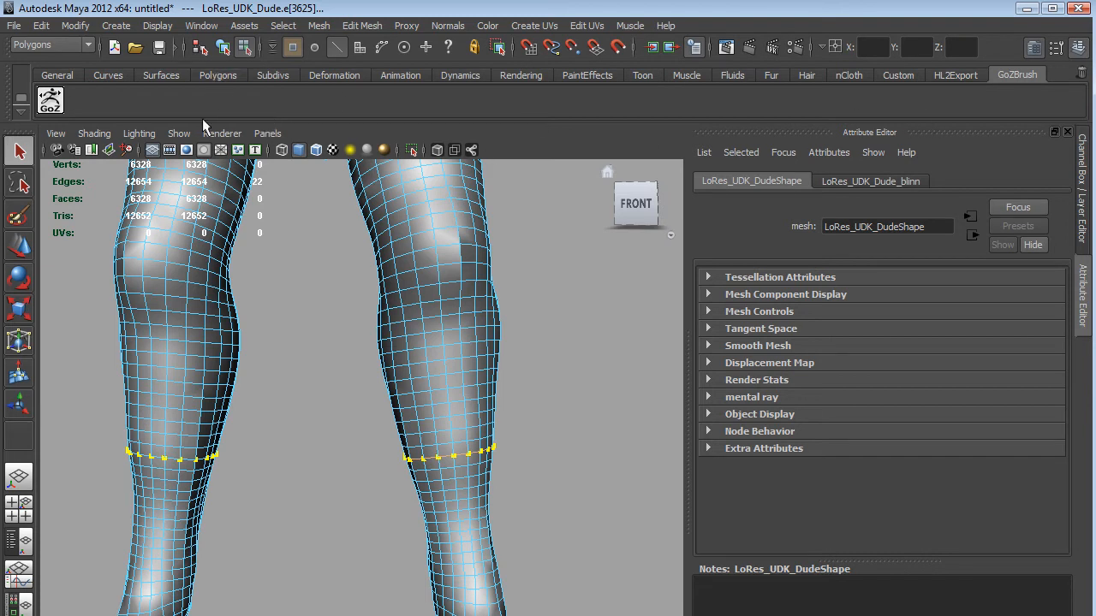
{"action": "left_click", "coordinate": [216, 75]}
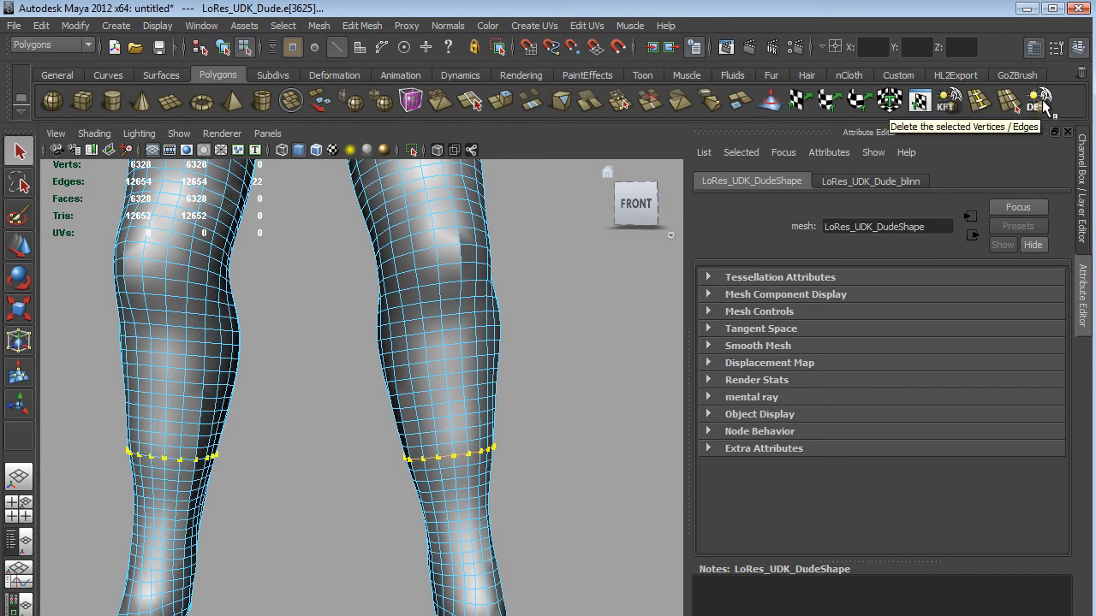
{"action": "left_click", "coordinate": [360, 26]}
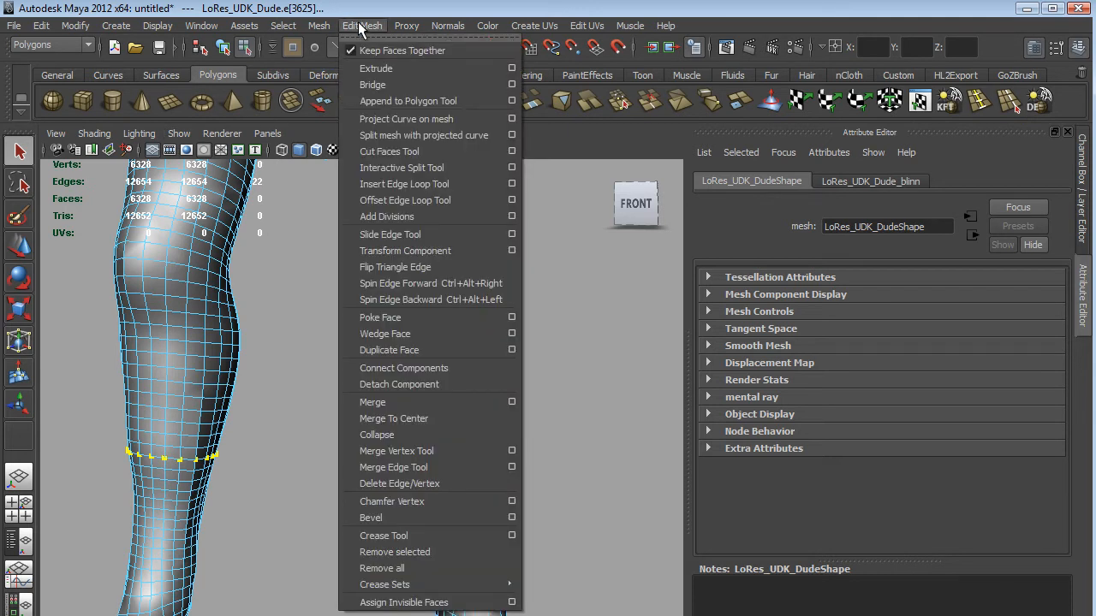
{"action": "left_click", "coordinate": [399, 484]}
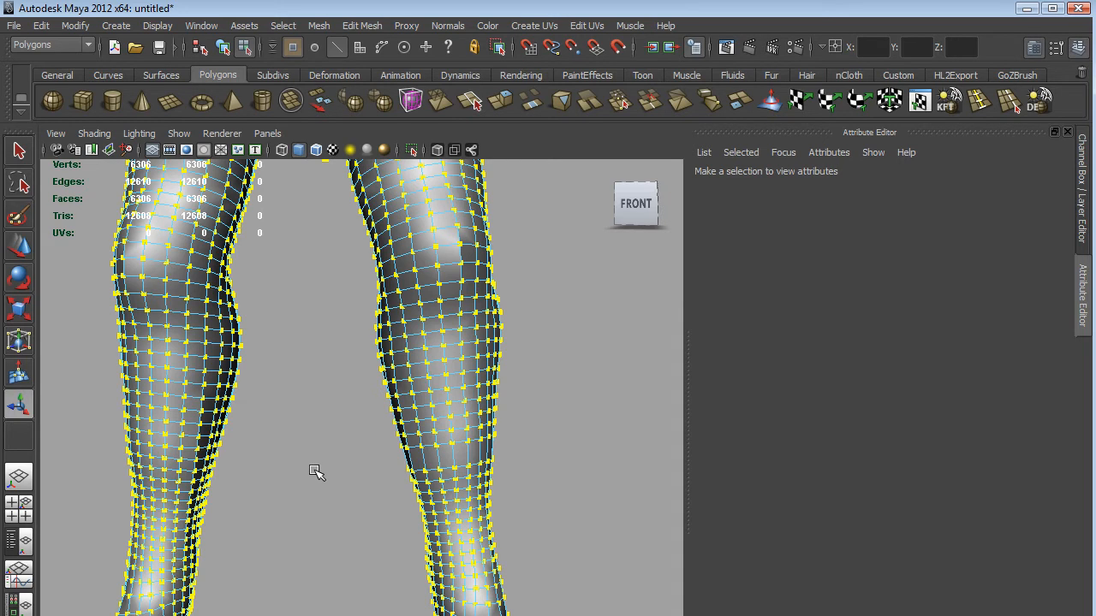
{"action": "key", "text": "ctrl+z"}
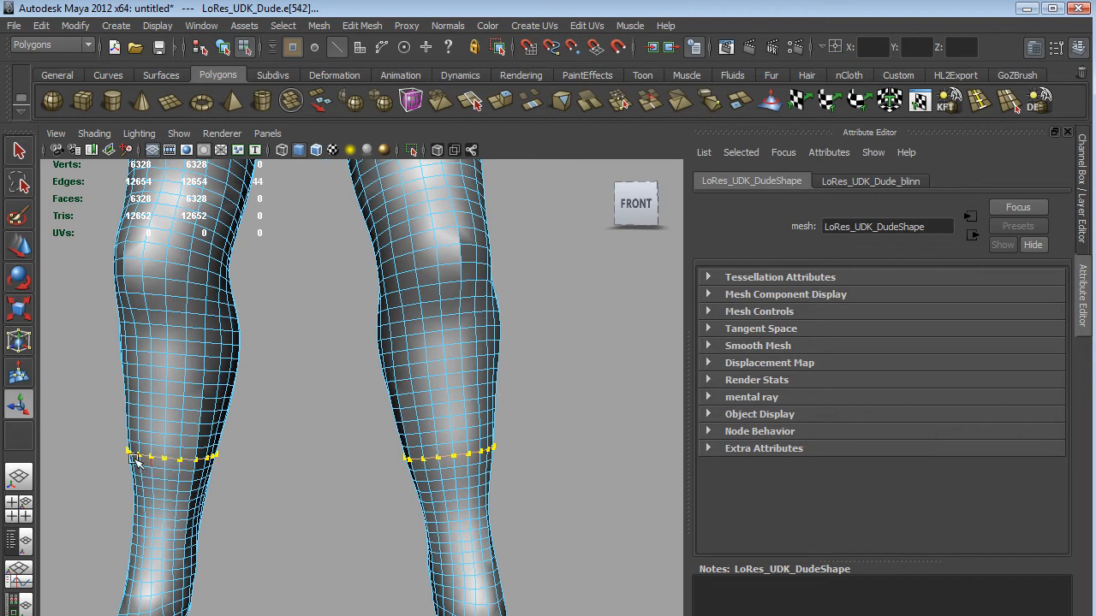
{"action": "left_click", "coordinate": [1042, 103]}
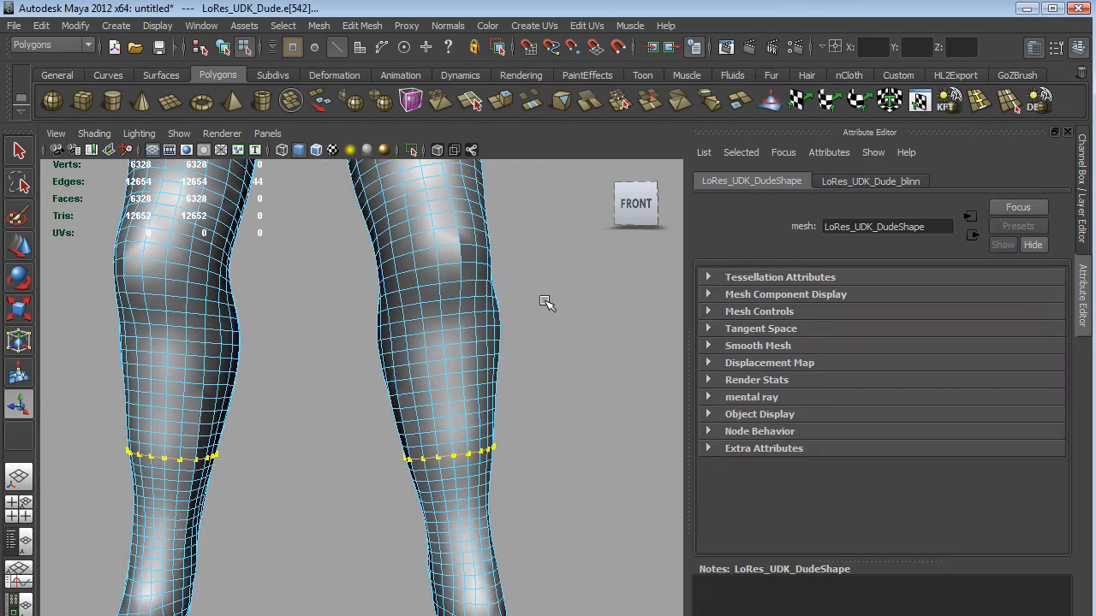
Clear the calf selection and select the edge loop around both arms near the elbows to check its flow.
{"action": "mouse_move", "coordinate": [556, 266]}
{"action": "left_mouse_down", "text": "alt"}
{"action": "mouse_move", "coordinate": [570, 397]}
{"action": "mouse_move", "coordinate": [548, 340]}
{"action": "mouse_move", "coordinate": [553, 291]}
{"action": "left_mouse_up", "text": "alt"}
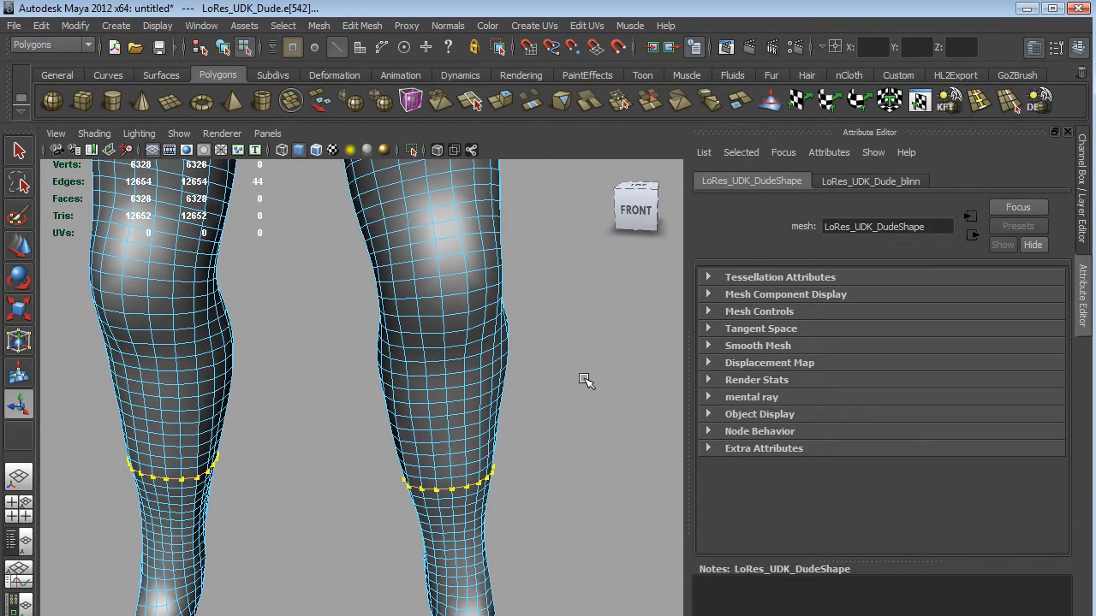
{"action": "scroll", "coordinate": [585, 381], "scroll_direction": "down", "scroll_amount": 5}
{"action": "middle_click_drag", "start_coordinate": [582, 299], "coordinate": [479, 487], "text": "alt"}
{"action": "left_click", "coordinate": [489, 465]}
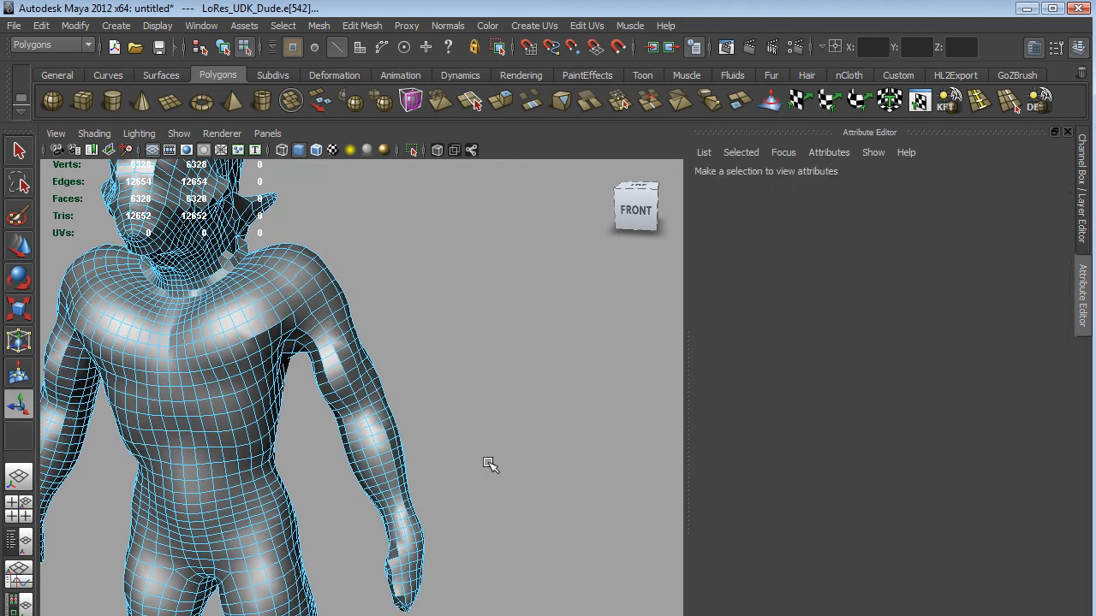
{"action": "double_click", "coordinate": [364, 438]}
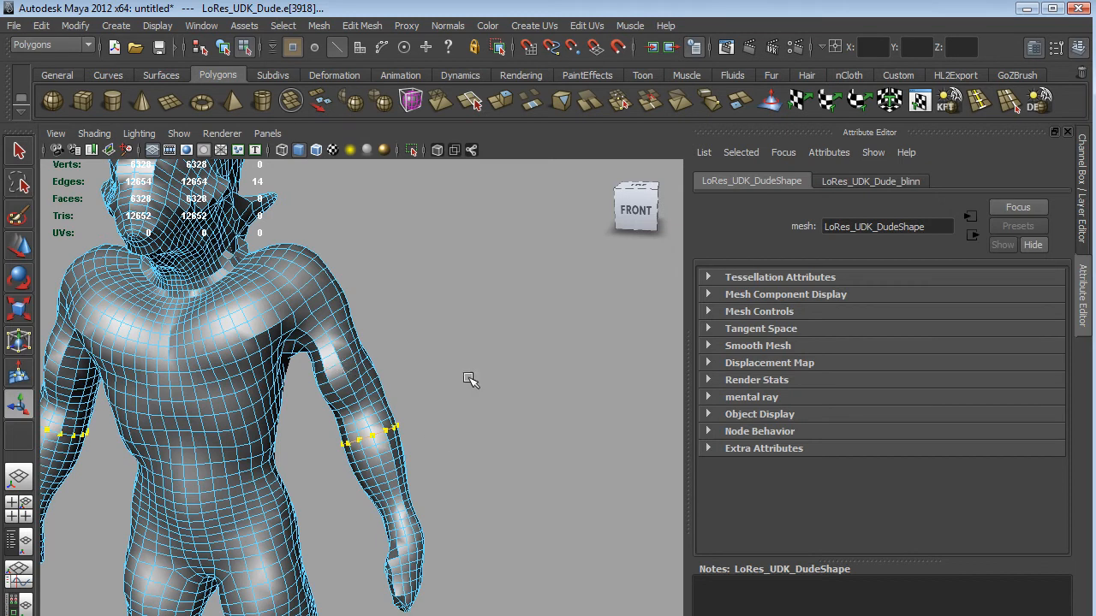
Select an edge loop around both mid-thighs to check how it runs around the legs.
{"action": "left_click_drag", "start_coordinate": [501, 552], "coordinate": [516, 460], "text": "alt"}
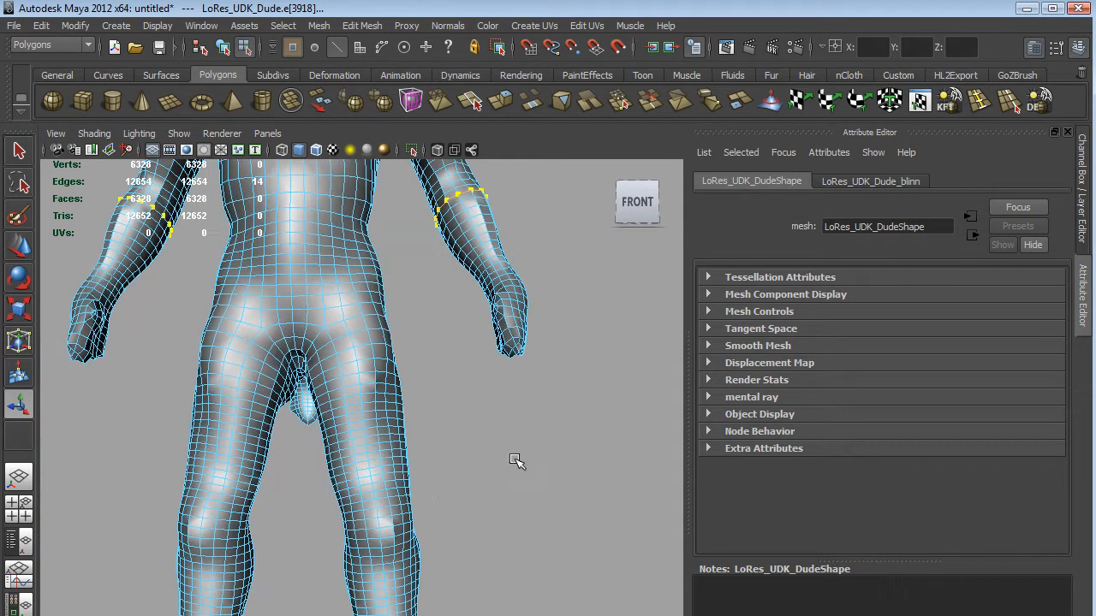
{"action": "double_click", "coordinate": [373, 436]}
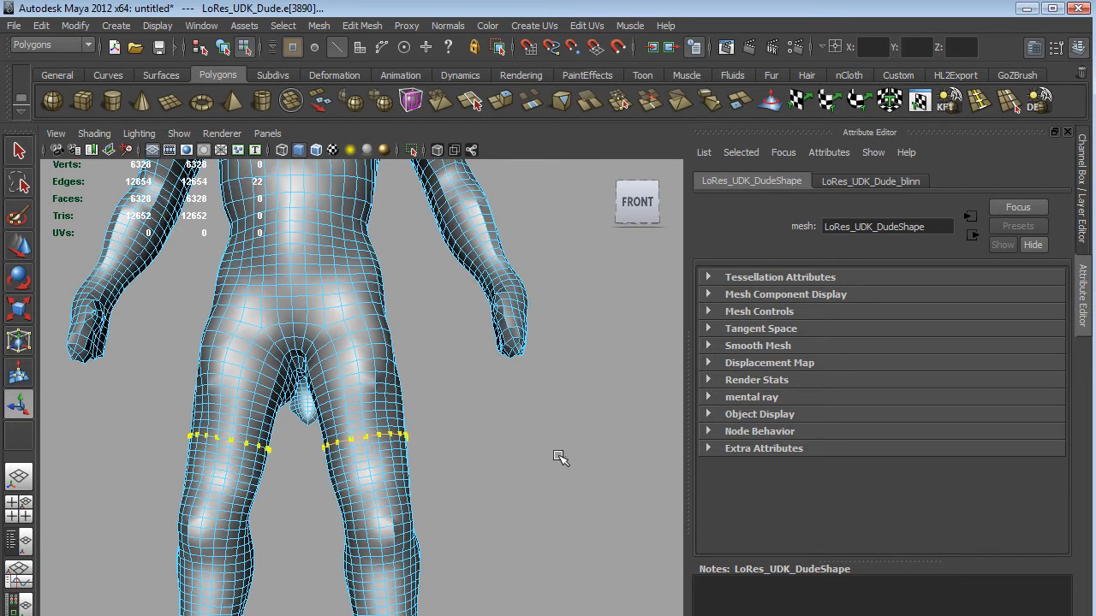
{"action": "left_click", "coordinate": [534, 461]}
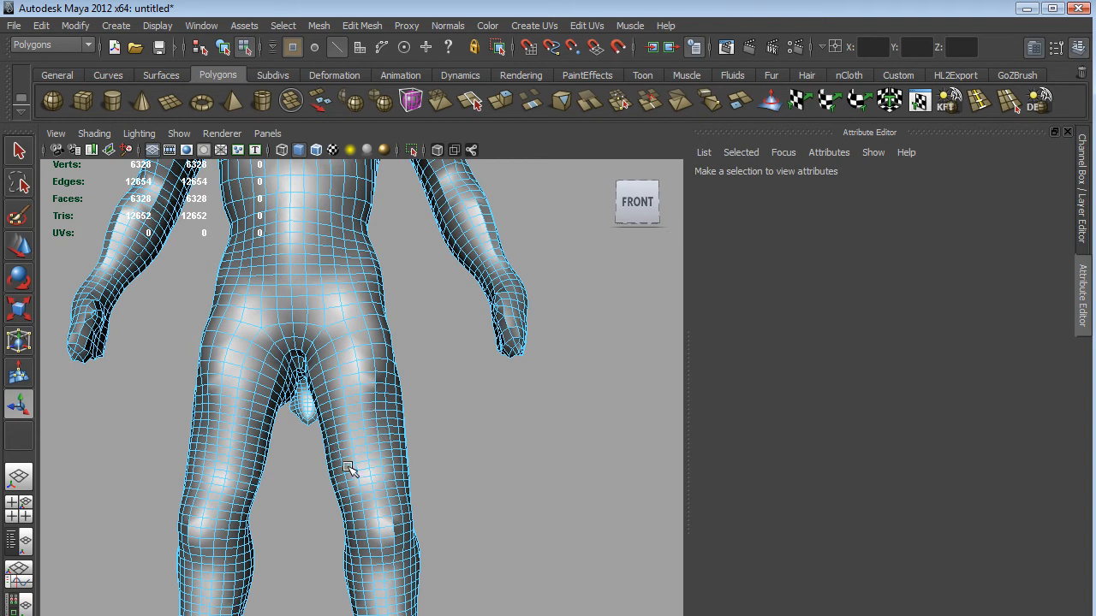
{"action": "double_click", "coordinate": [370, 428]}
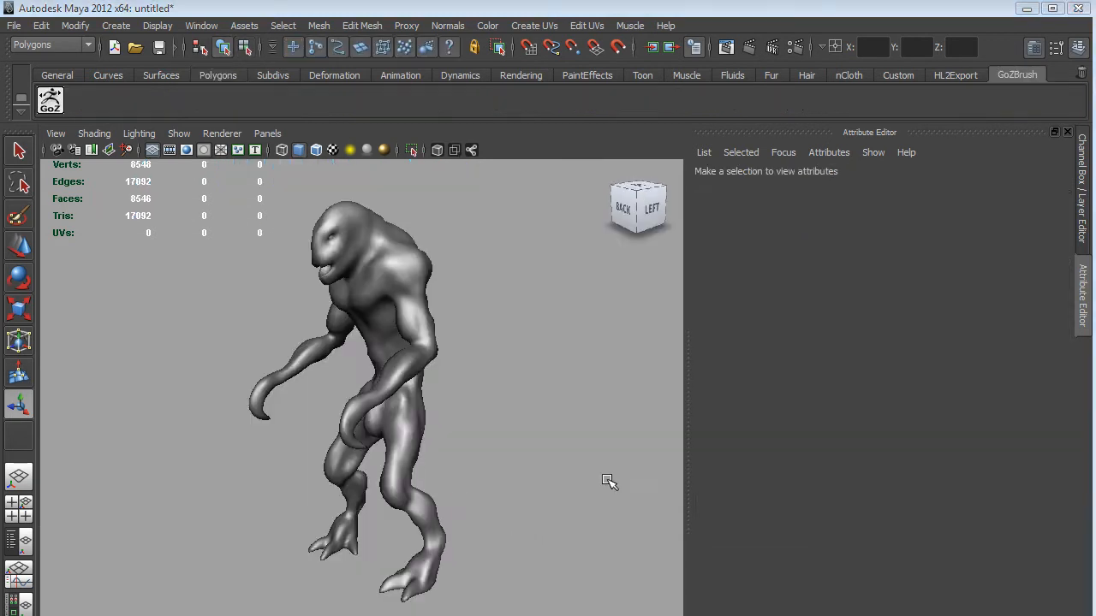
Select the Skin_8500 creature mesh and switch it to edge component selection.
{"action": "mouse_move", "coordinate": [549, 406]}
{"action": "left_mouse_down", "text": "alt"}
{"action": "mouse_move", "coordinate": [516, 425]}
{"action": "mouse_move", "coordinate": [465, 425]}
{"action": "mouse_move", "coordinate": [546, 418]}
{"action": "left_mouse_up", "text": "alt"}
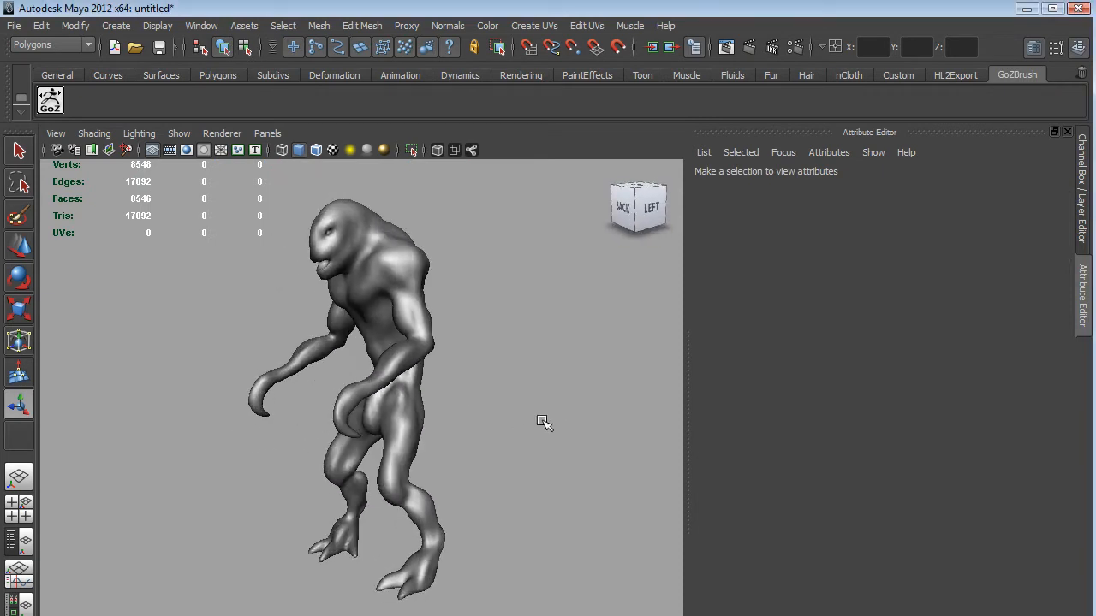
{"action": "middle_click_drag", "start_coordinate": [506, 460], "coordinate": [525, 428], "text": "alt"}
{"action": "left_click", "coordinate": [409, 295]}
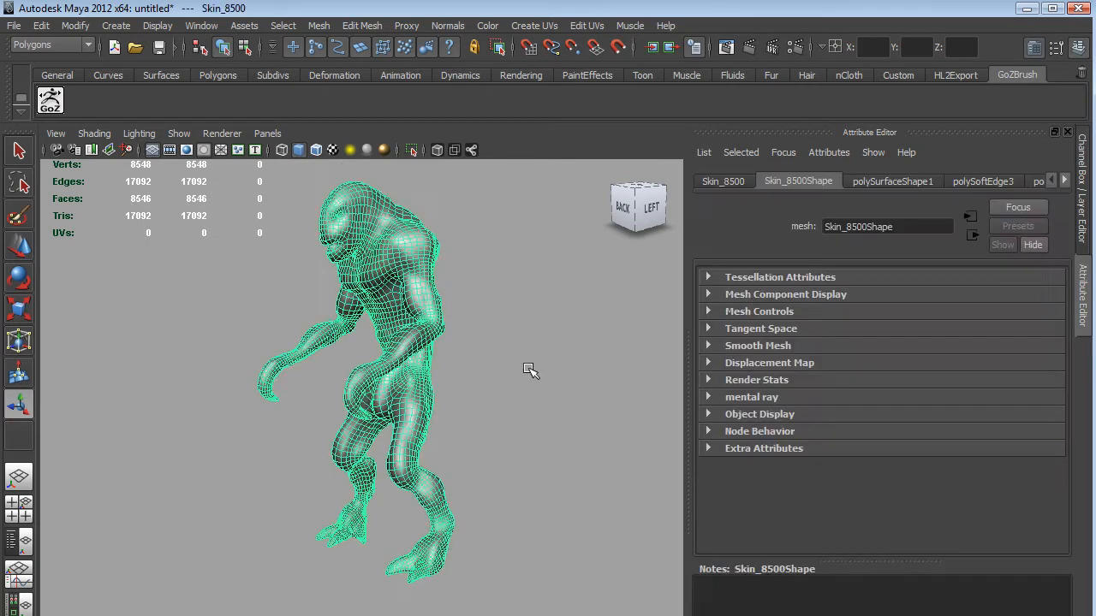
{"action": "left_click_drag", "start_coordinate": [499, 448], "coordinate": [516, 429], "text": "alt"}
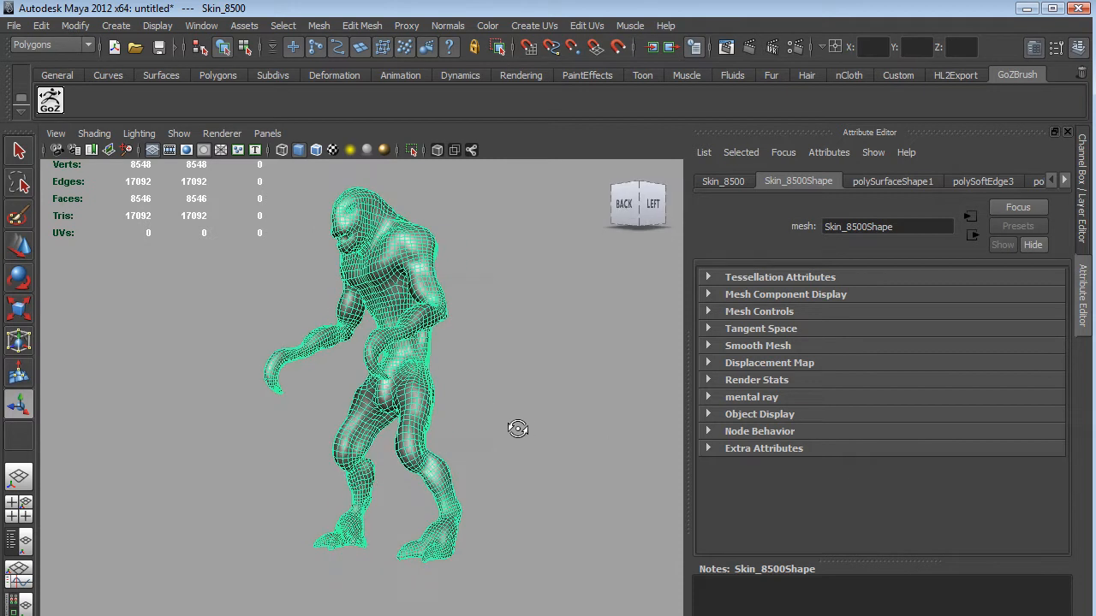
{"action": "left_click", "coordinate": [245, 46]}
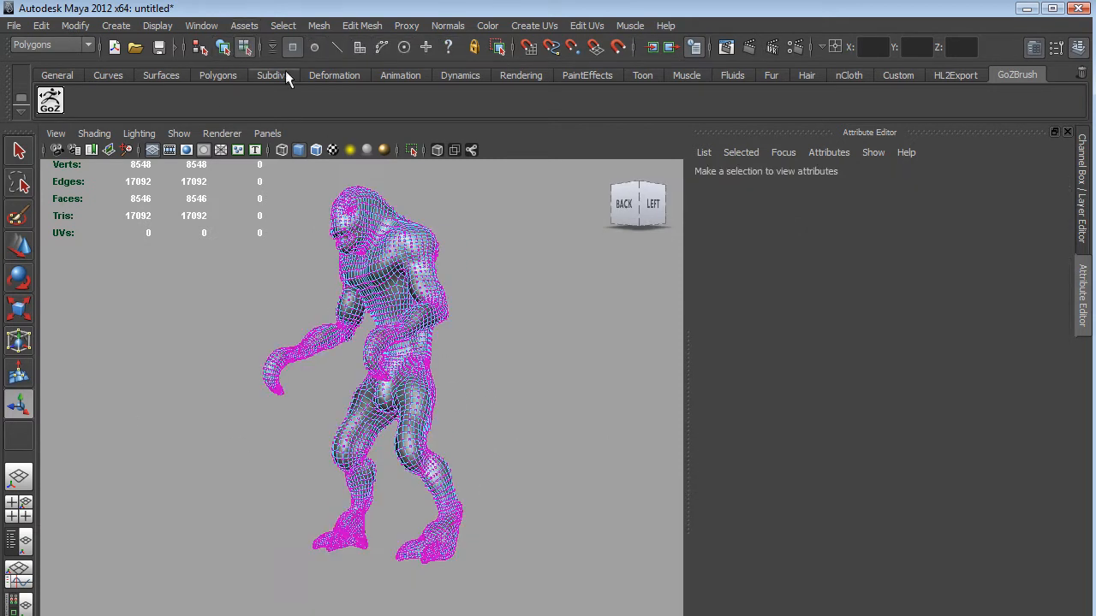
{"action": "left_click", "coordinate": [291, 43]}
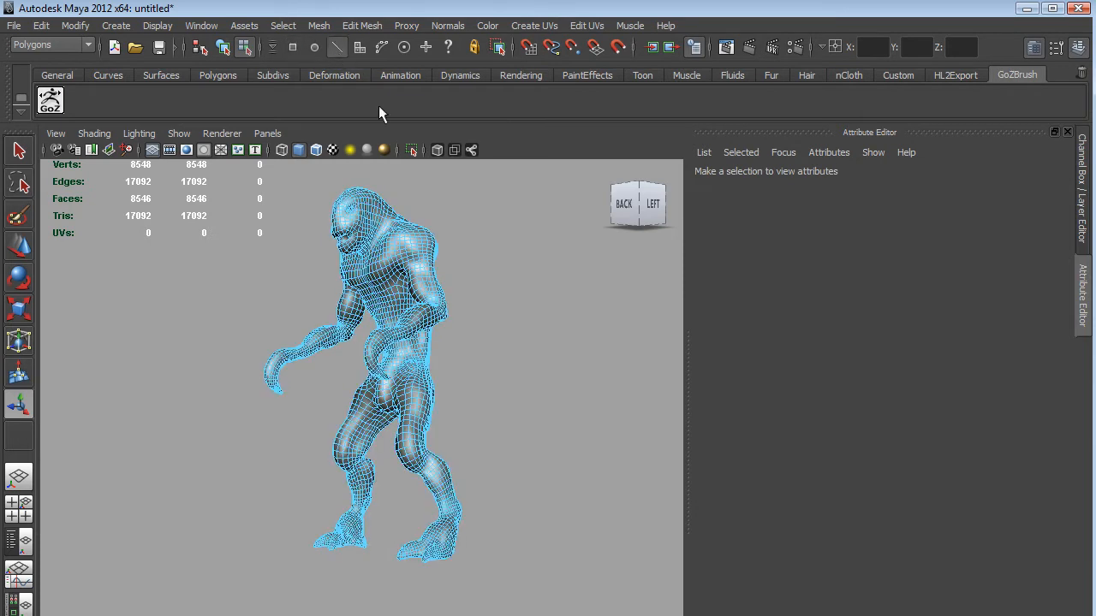
Select the edge loop that spirals around the creature's lower legs between the knees and ankles.
{"action": "left_click", "coordinate": [427, 475]}
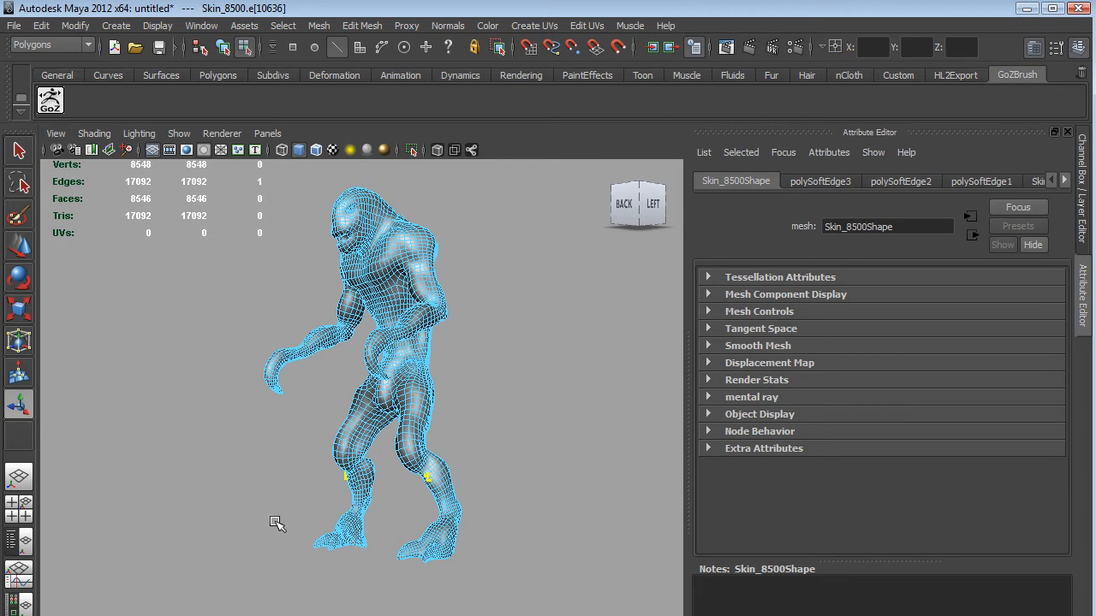
{"action": "left_click_drag", "start_coordinate": [281, 574], "coordinate": [381, 471]}
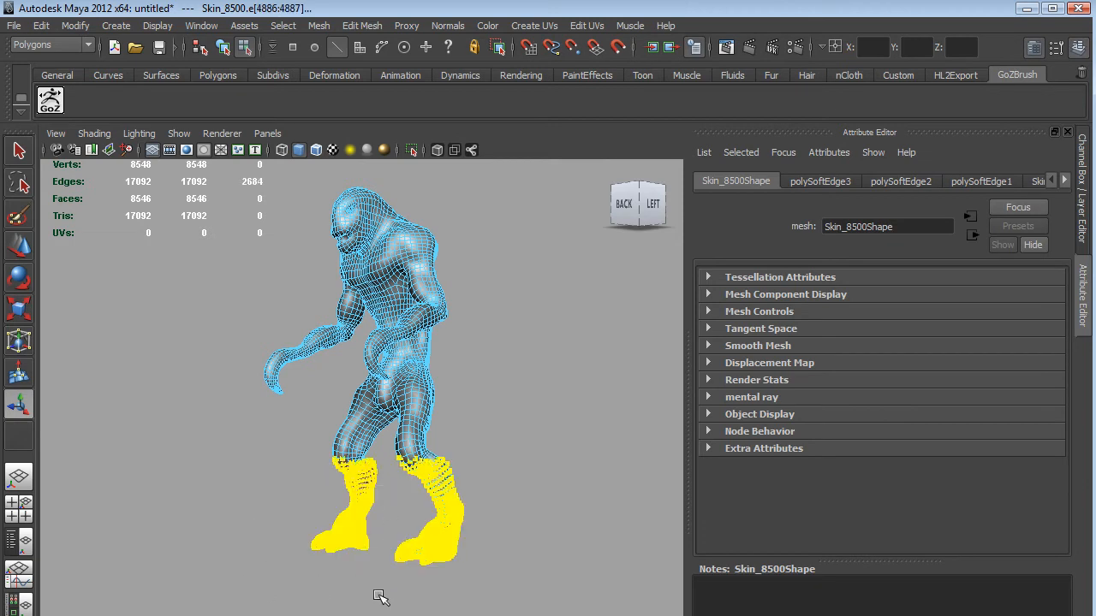
{"action": "scroll", "coordinate": [368, 582], "scroll_direction": "up", "scroll_amount": 5}
{"action": "left_click", "coordinate": [385, 438]}
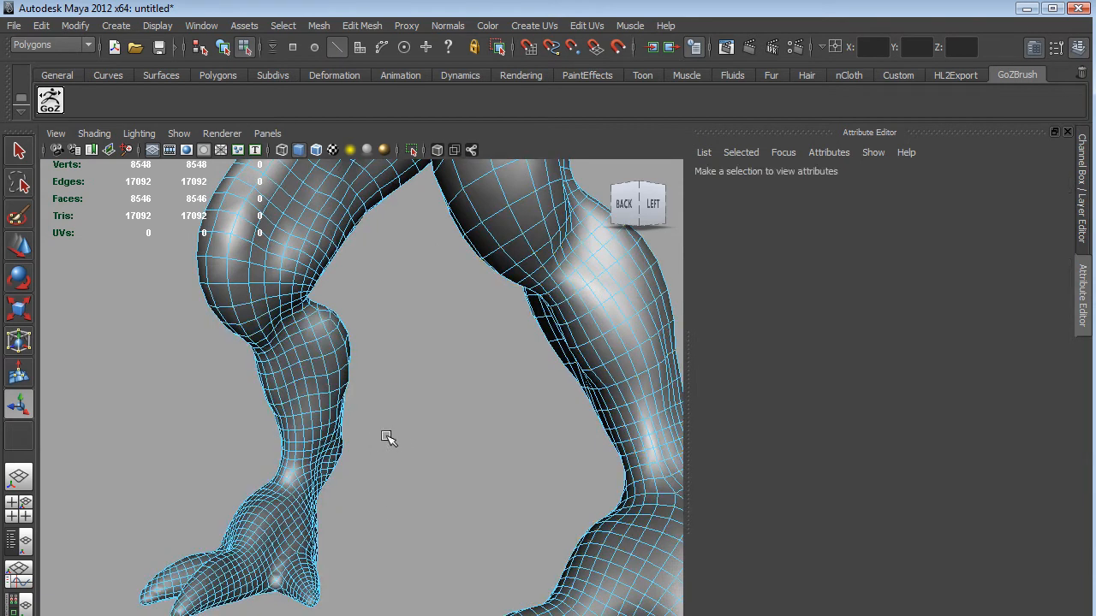
{"action": "middle_click_drag", "start_coordinate": [387, 438], "coordinate": [505, 348], "text": "alt"}
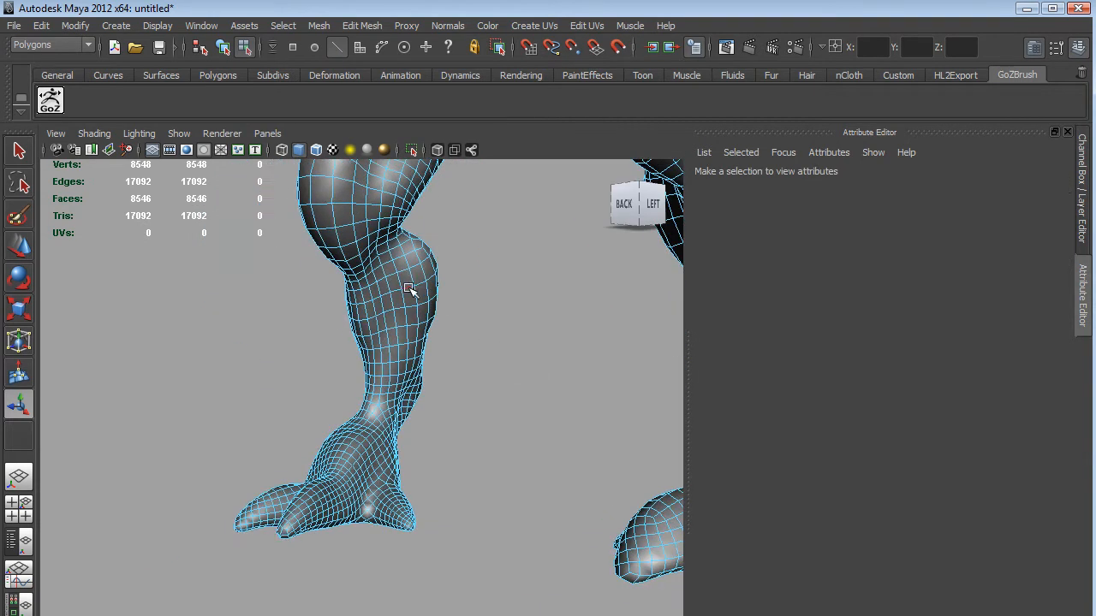
{"action": "double_click", "coordinate": [409, 289]}
{"action": "left_click_drag", "start_coordinate": [490, 393], "coordinate": [513, 436], "text": "alt"}
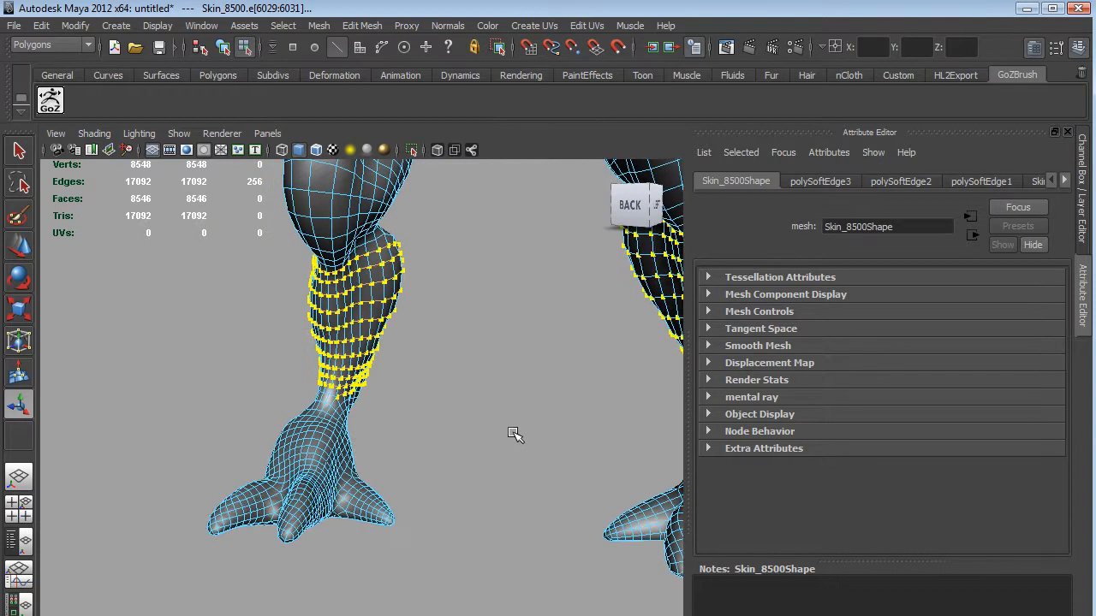
Examine how the selected edge loop spirals around the creature's lower leg between the knee and ankle.
{"action": "scroll", "coordinate": [505, 434], "scroll_direction": "up", "scroll_amount": 6}
{"action": "left_click_drag", "start_coordinate": [582, 487], "coordinate": [434, 487], "text": "alt"}
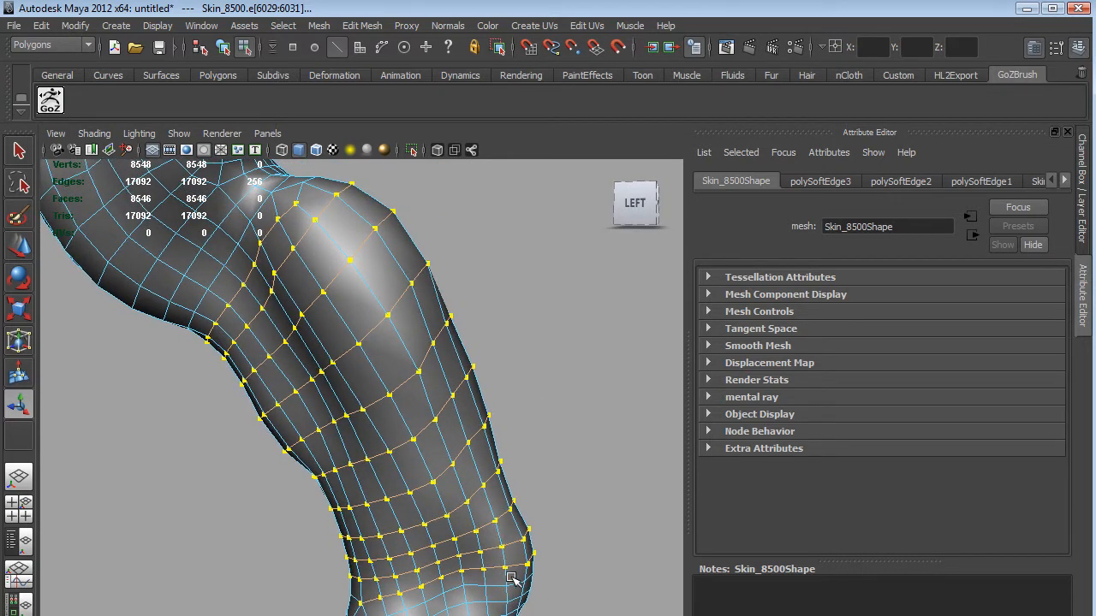
{"action": "middle_click_drag", "start_coordinate": [598, 424], "coordinate": [585, 379], "text": "alt"}
{"action": "scroll", "coordinate": [582, 379], "scroll_direction": "up", "scroll_amount": 5}
{"action": "scroll", "coordinate": [582, 380], "scroll_direction": "down", "scroll_amount": 5}
{"action": "left_click_drag", "start_coordinate": [577, 383], "coordinate": [538, 432], "text": "alt"}
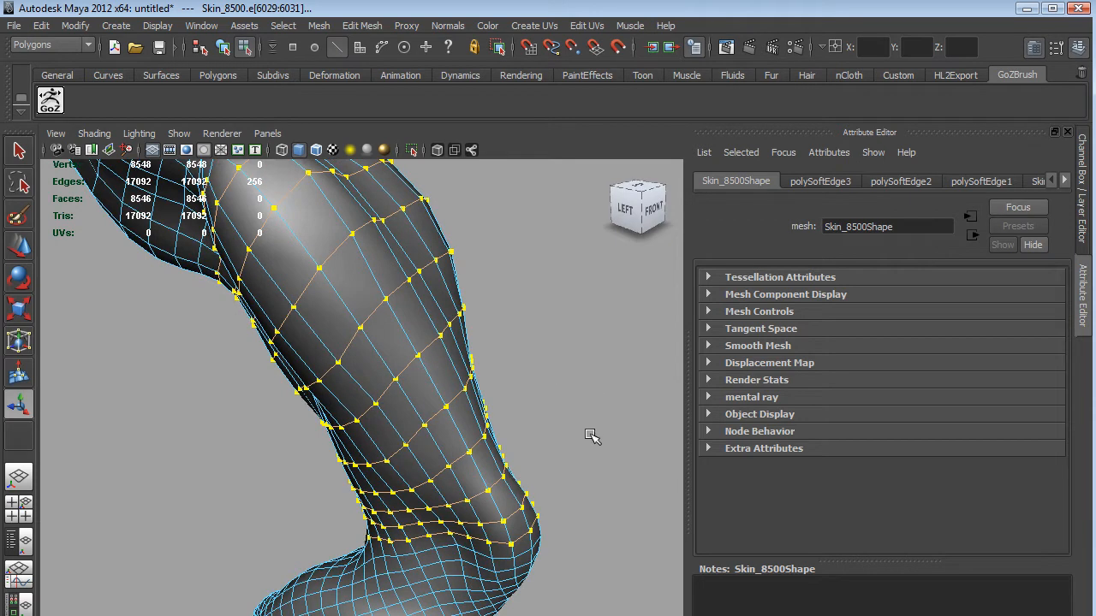
{"action": "middle_click_drag", "start_coordinate": [587, 403], "coordinate": [588, 436], "text": "alt"}
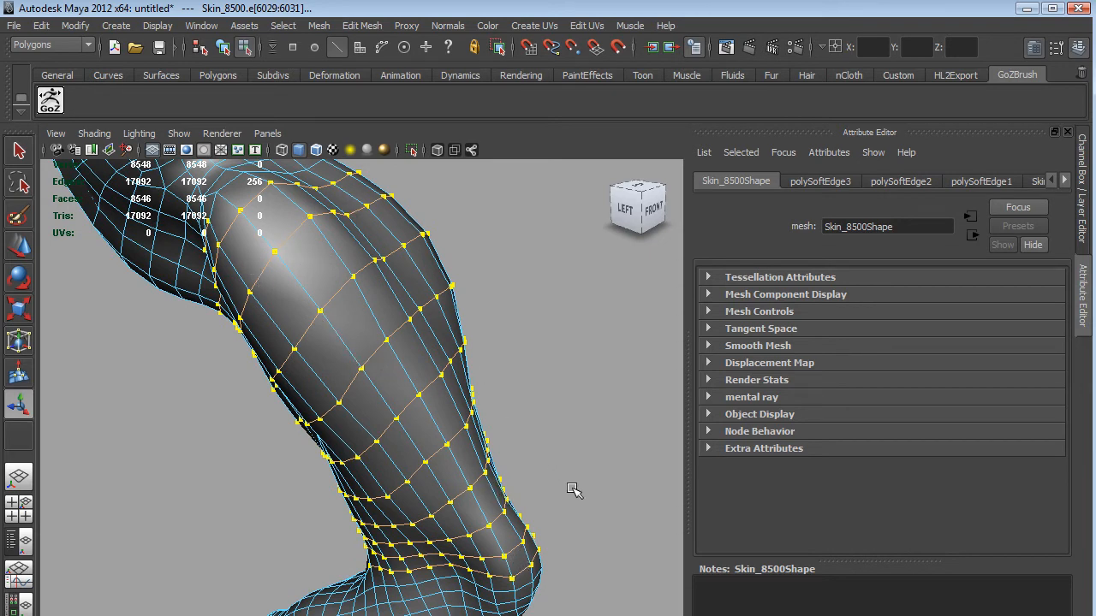
{"action": "left_click_drag", "start_coordinate": [565, 466], "coordinate": [597, 403], "text": "alt"}
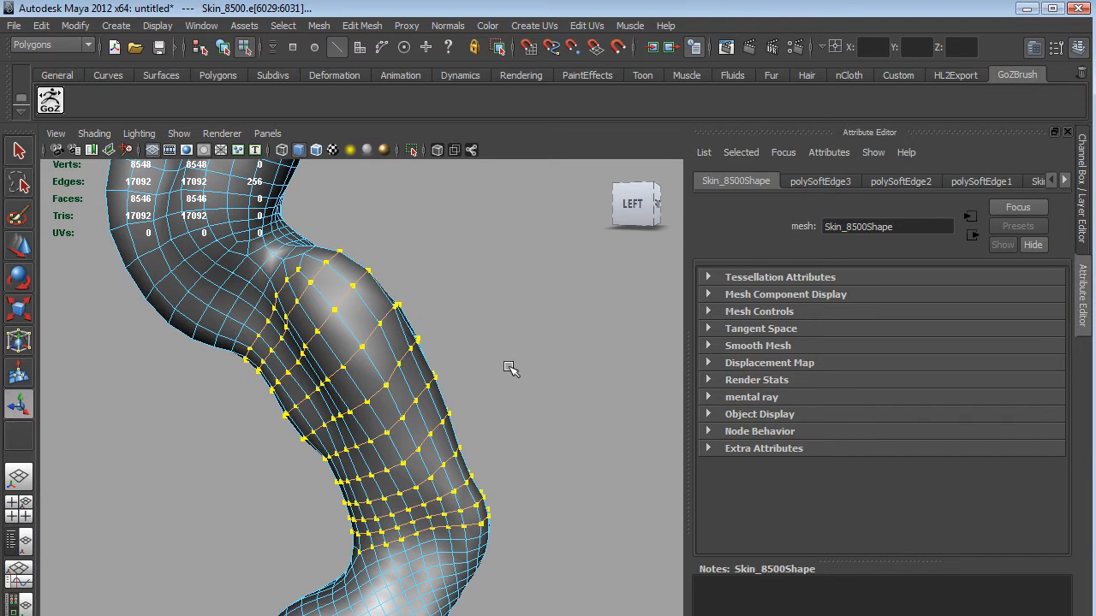
{"action": "scroll", "coordinate": [527, 363], "scroll_direction": "up", "scroll_amount": 2}
{"action": "left_click_drag", "start_coordinate": [507, 267], "coordinate": [528, 289], "text": "alt"}
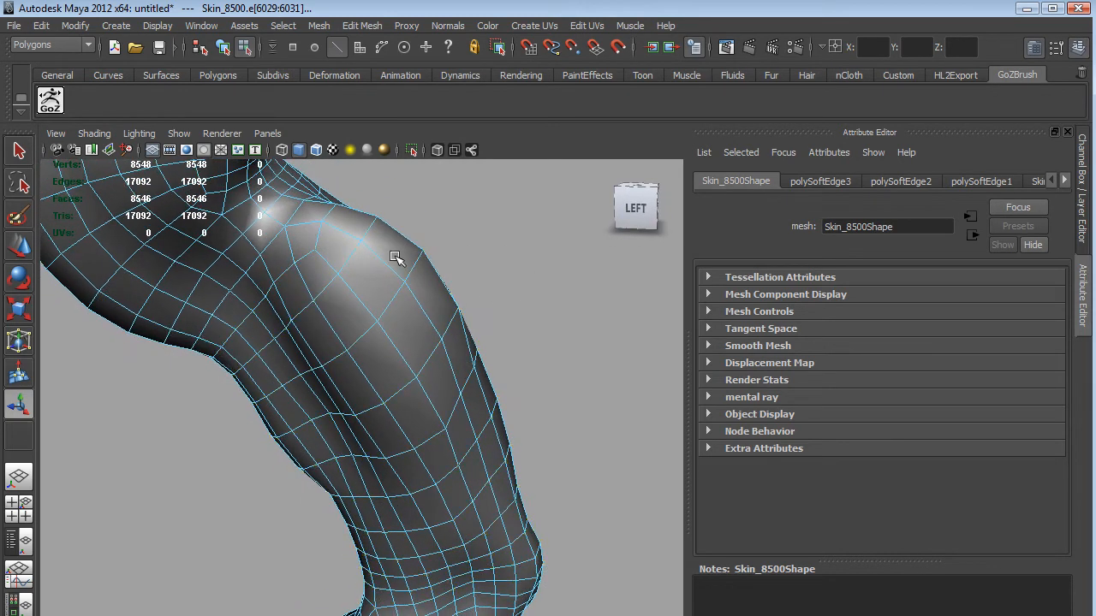
Clear the spiral edge selection on the lower leg and switch the mesh to vertex component selection.
{"action": "left_click", "coordinate": [502, 253]}
{"action": "mouse_move", "coordinate": [489, 293]}
{"action": "left_mouse_down", "text": "alt"}
{"action": "mouse_move", "coordinate": [457, 283]}
{"action": "mouse_move", "coordinate": [499, 311]}
{"action": "mouse_move", "coordinate": [498, 300]}
{"action": "left_mouse_up", "text": "alt"}
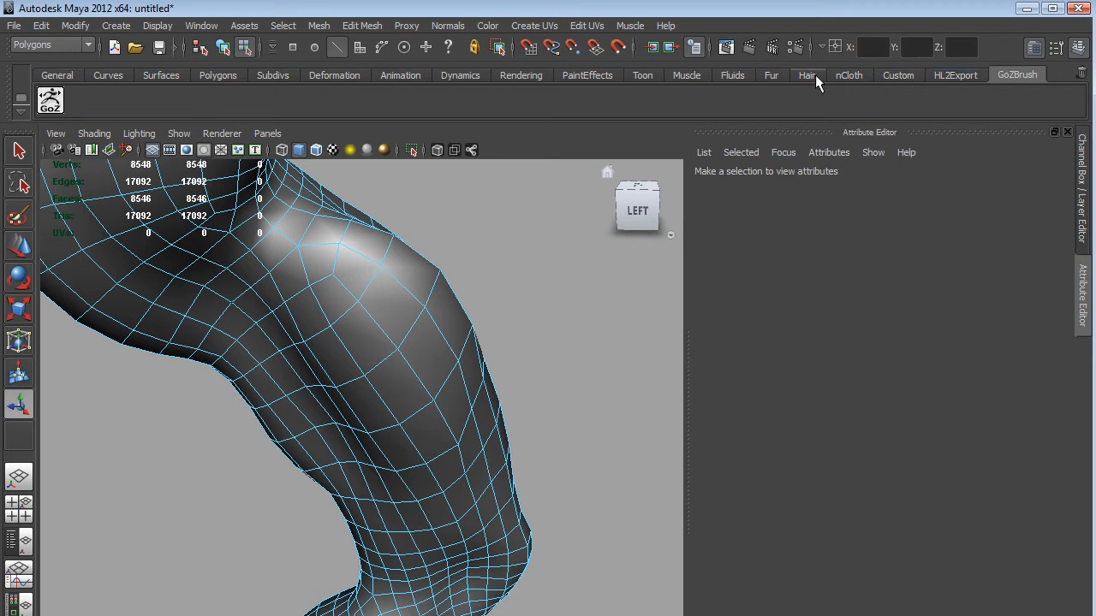
{"action": "left_click", "coordinate": [210, 73]}
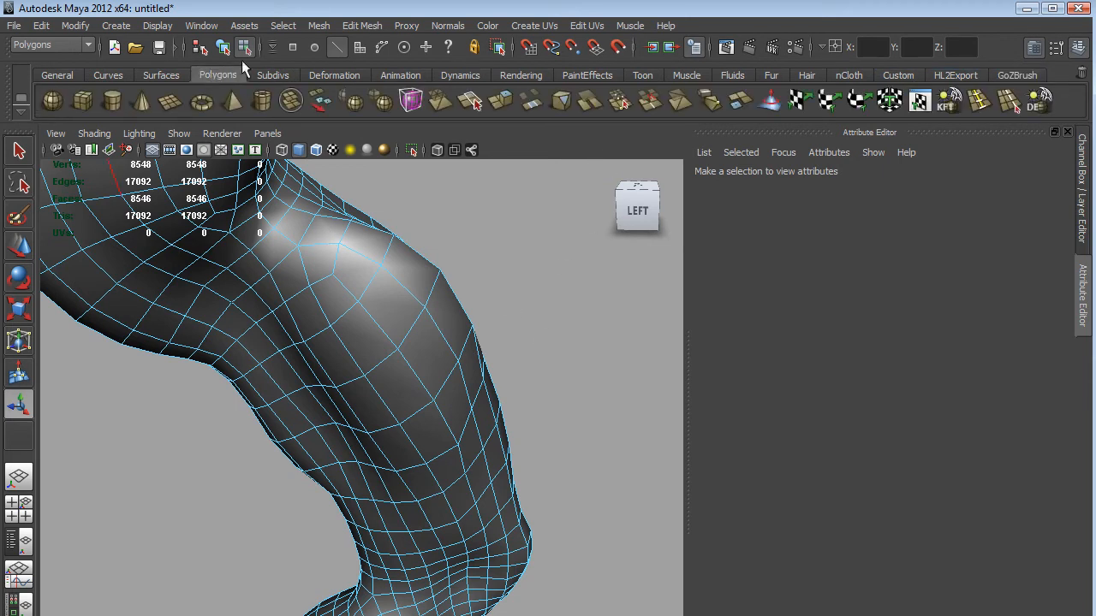
{"action": "left_click", "coordinate": [336, 47]}
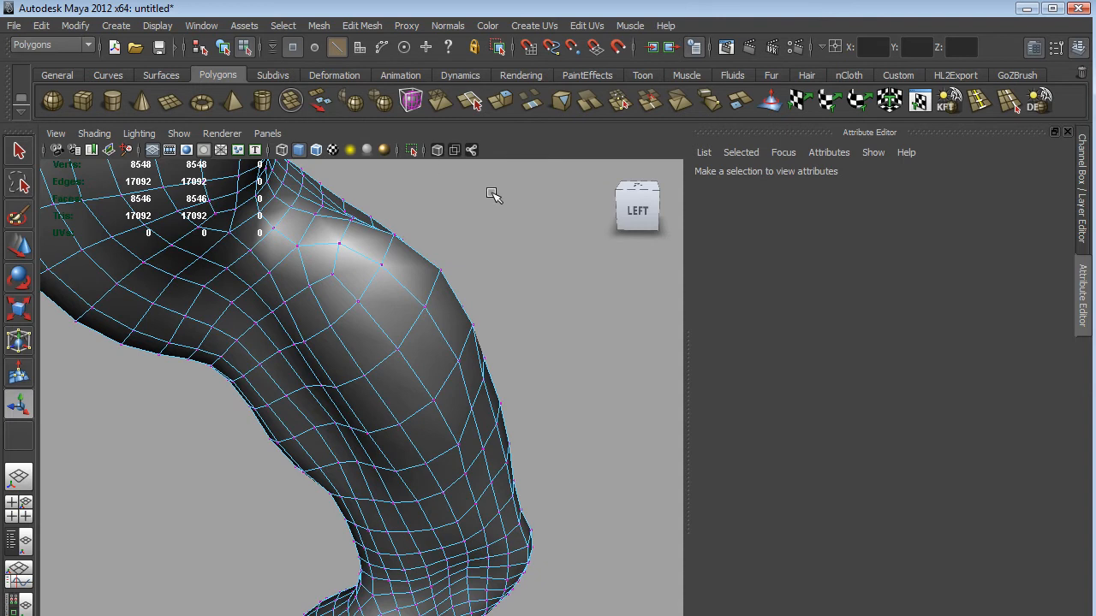
Try merging two successive pairs of diagonally opposite vertices at the upper end of the spiral near the knee.
{"action": "left_click", "coordinate": [332, 274]}
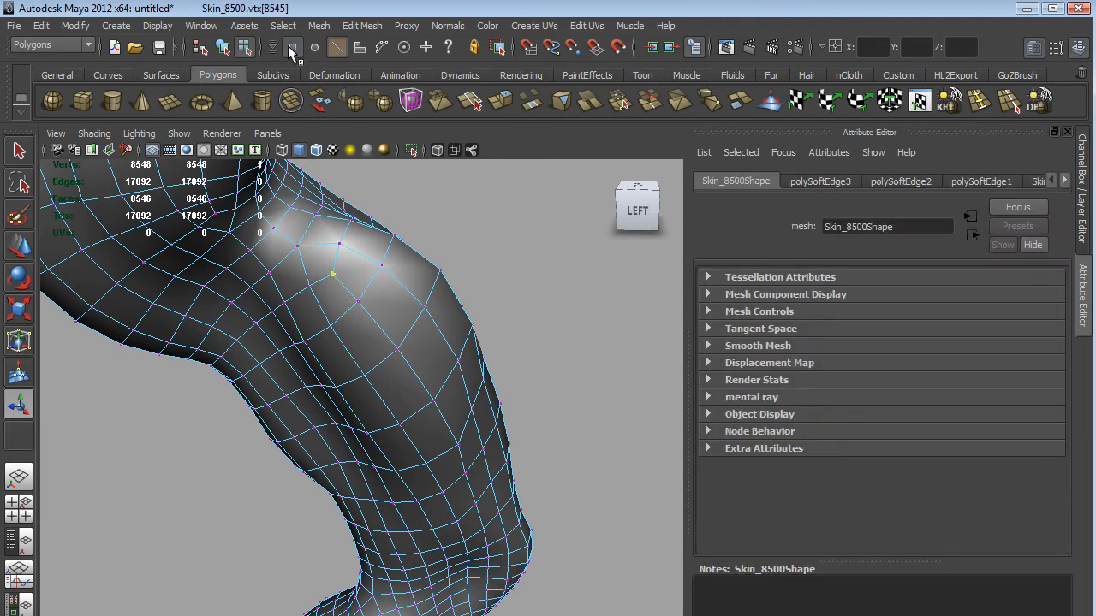
{"action": "left_click", "coordinate": [380, 265], "text": "shift"}
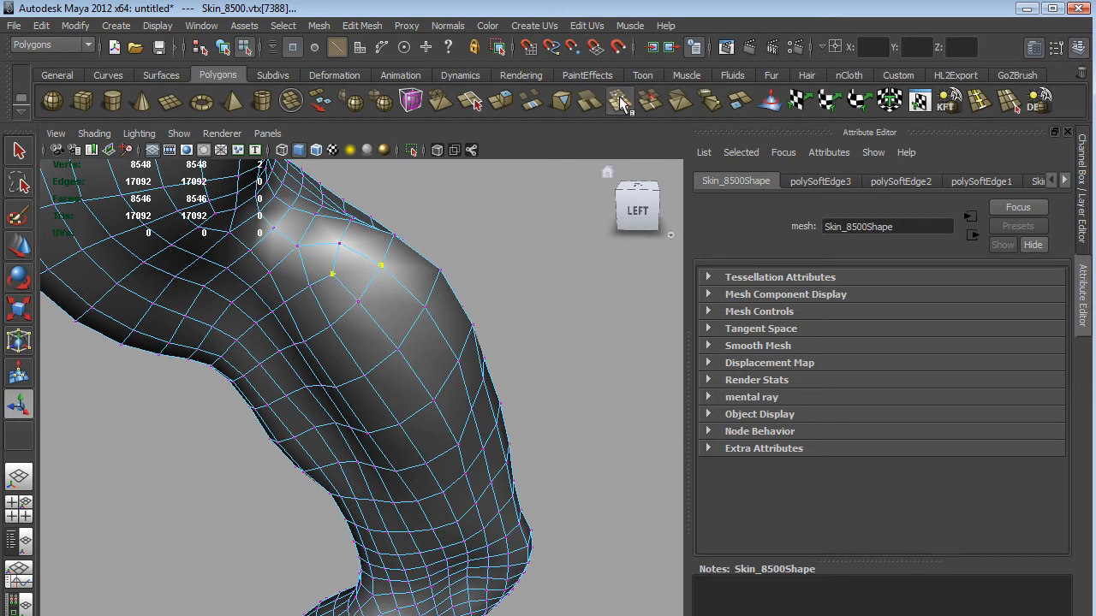
{"action": "left_click", "coordinate": [622, 103]}
{"action": "left_click", "coordinate": [358, 302]}
{"action": "left_click", "coordinate": [425, 308], "text": "shift"}
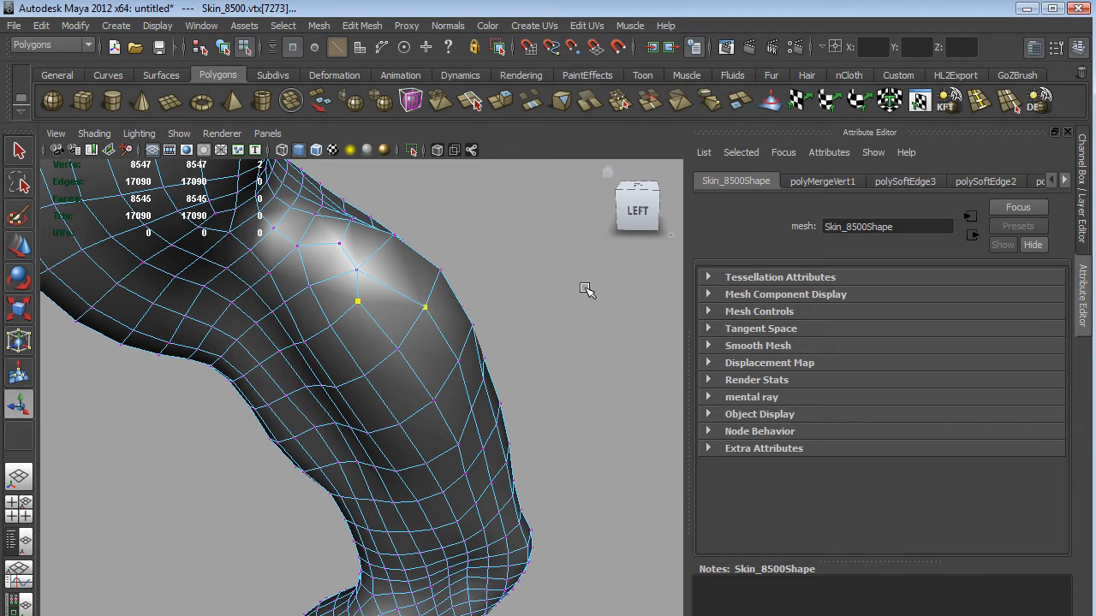
{"action": "left_click", "coordinate": [620, 102]}
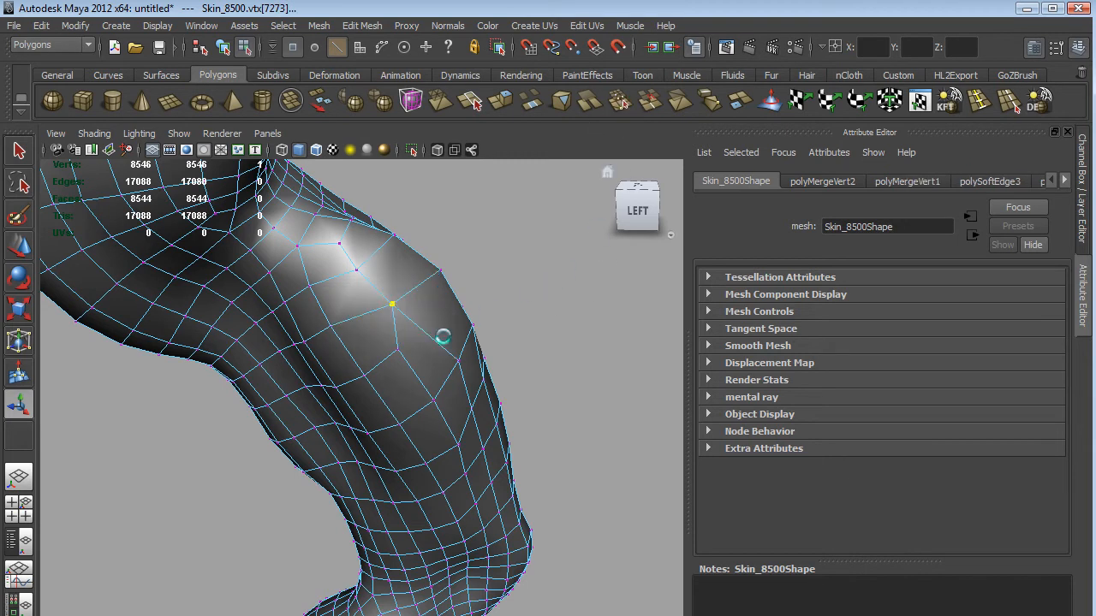
Select the next diagonal vertex pair, check the back of the leg, and undo both vertex merges near the knee.
{"action": "left_click", "coordinate": [398, 349]}
{"action": "left_click", "coordinate": [459, 362], "text": "shift"}
{"action": "left_click_drag", "start_coordinate": [546, 406], "coordinate": [648, 394], "text": "alt"}
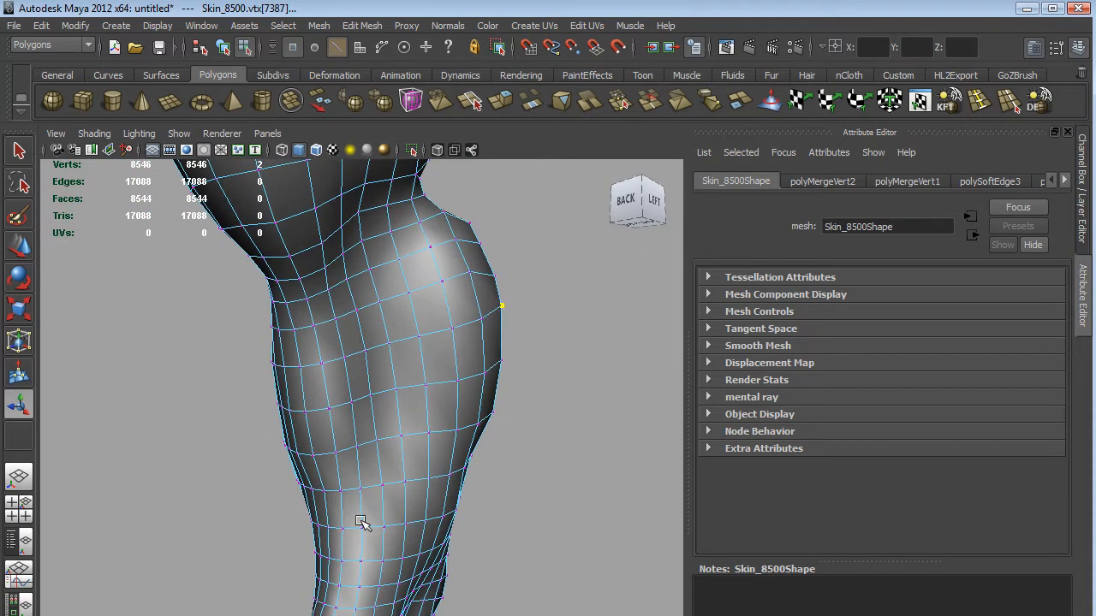
{"action": "left_click_drag", "start_coordinate": [603, 427], "coordinate": [505, 444], "text": "alt"}
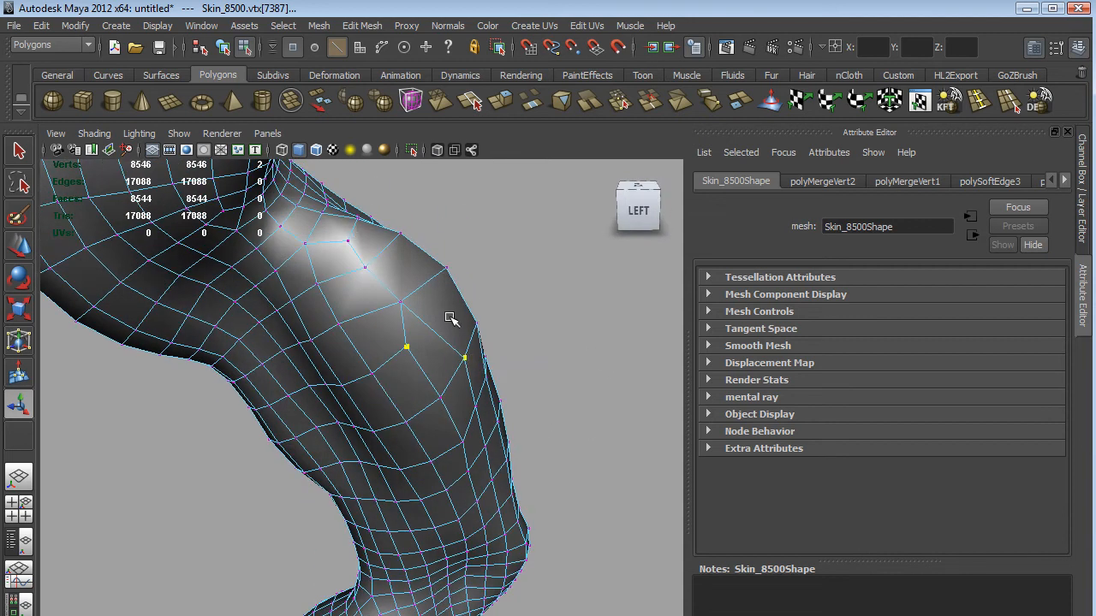
{"action": "key", "text": "ctrl+z"}
{"action": "key", "text": "ctrl+z"}
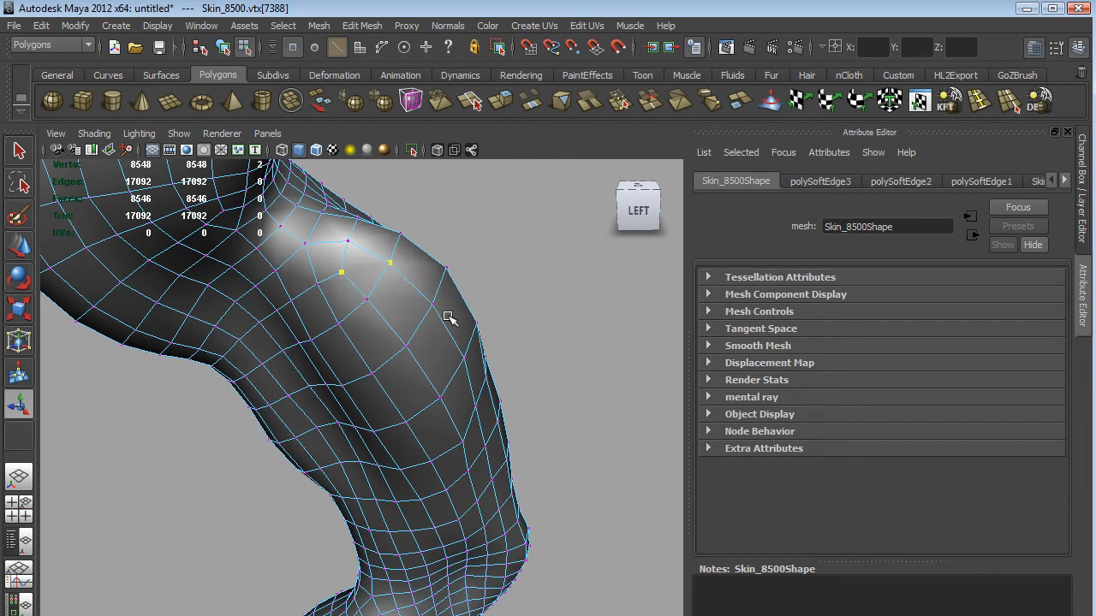
{"action": "key", "text": "ctrl+z"}
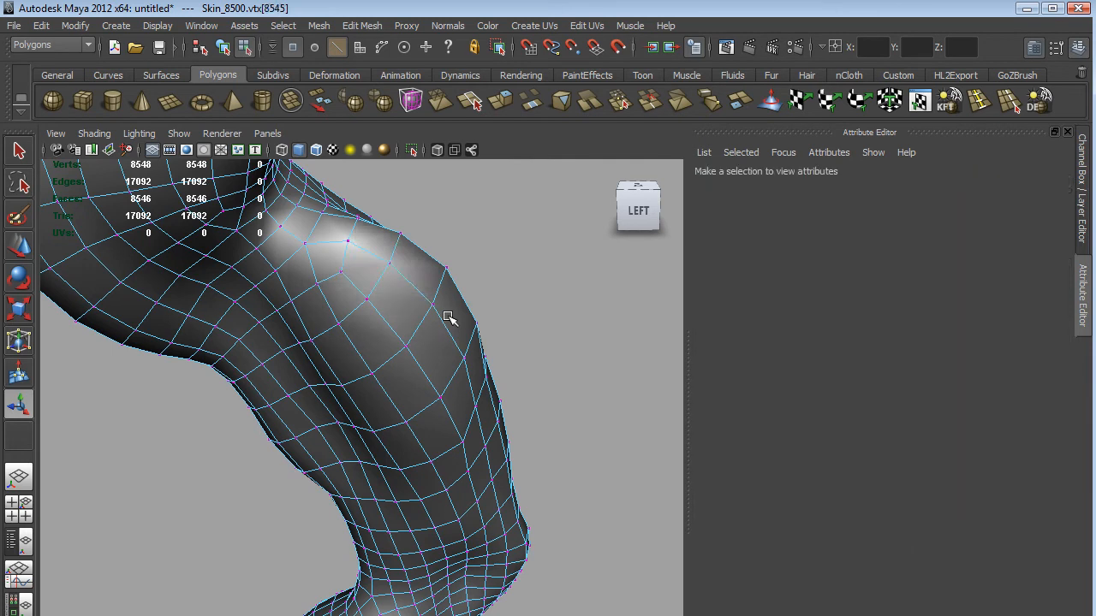
Merge the two diagonally opposite vertices of the quad at the back of the ankle, where the spiral starts.
{"action": "left_click_drag", "start_coordinate": [583, 541], "coordinate": [668, 514], "text": "alt"}
{"action": "left_click_drag", "start_coordinate": [573, 561], "coordinate": [506, 511], "text": "alt"}
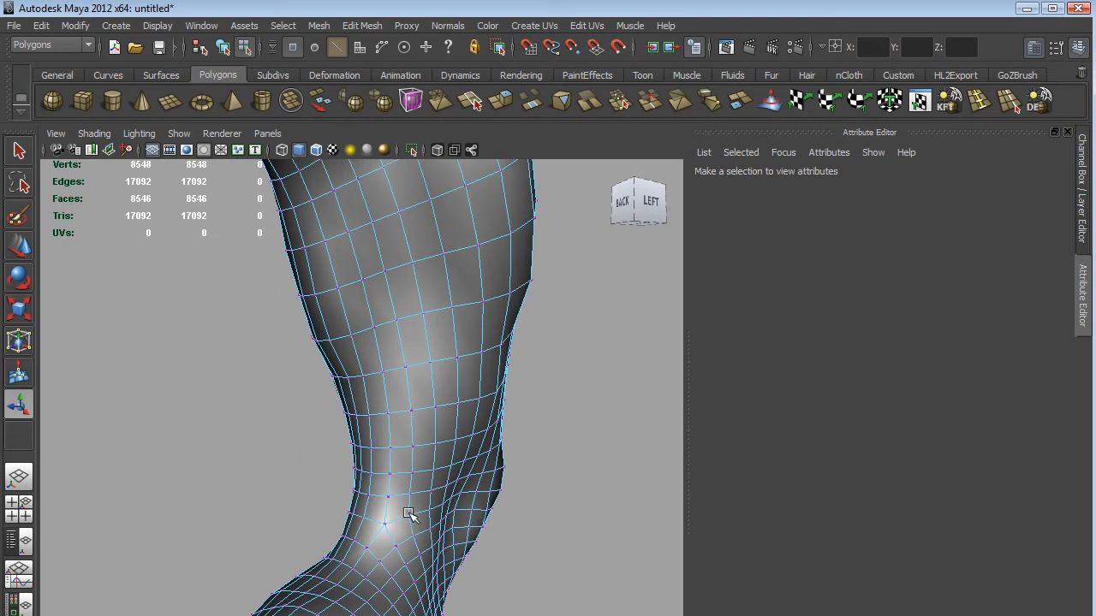
{"action": "left_click", "coordinate": [408, 512]}
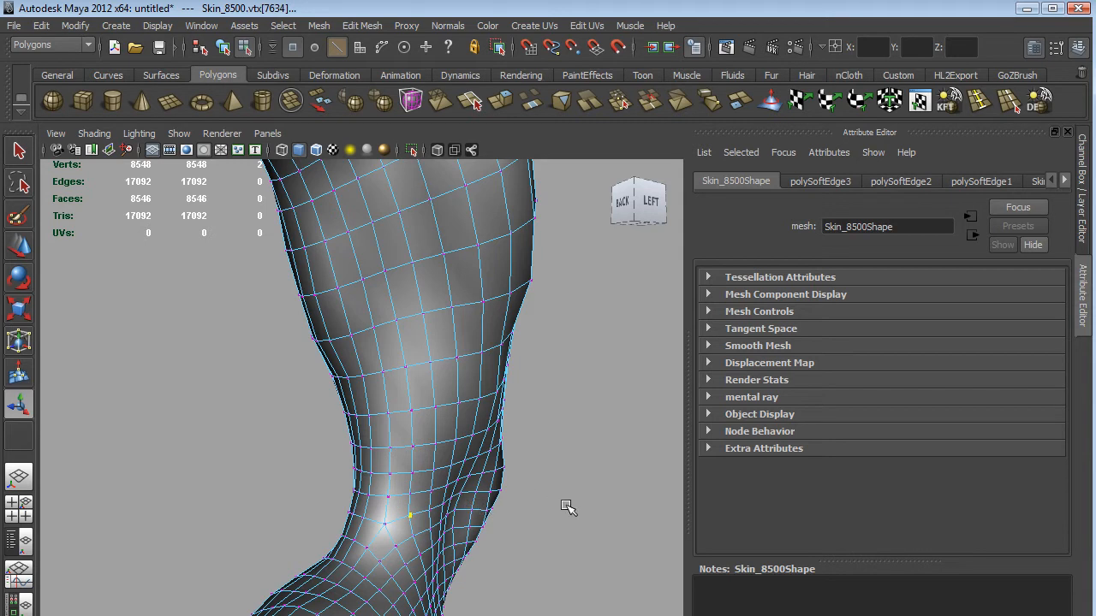
{"action": "left_click", "coordinate": [418, 522]}
{"action": "left_click", "coordinate": [411, 516]}
{"action": "left_click", "coordinate": [394, 513]}
{"action": "scroll", "coordinate": [423, 520], "scroll_direction": "up", "scroll_amount": 2}
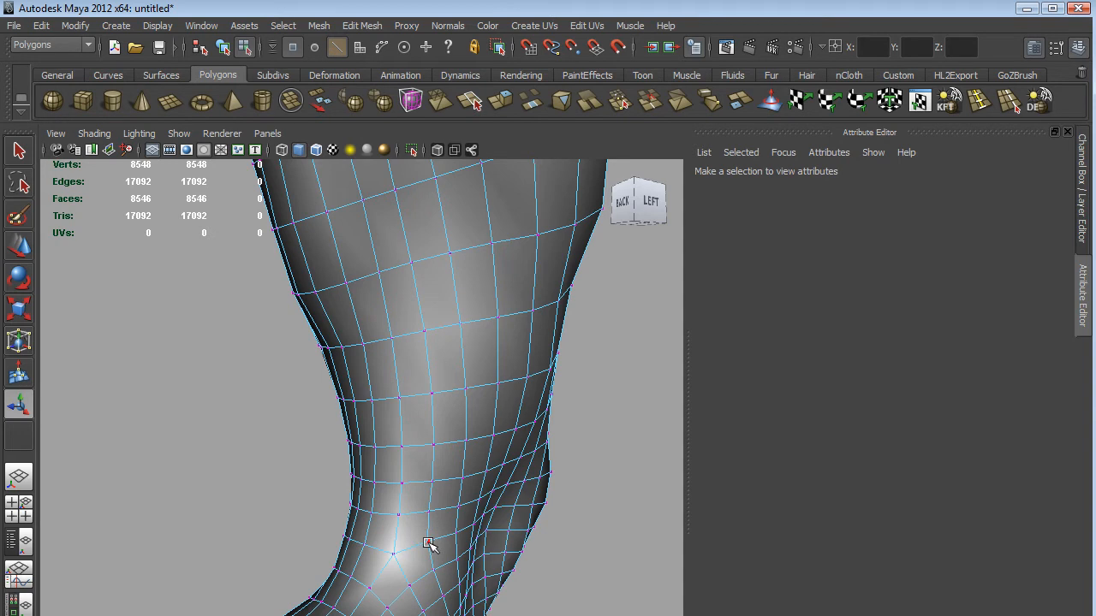
{"action": "left_click", "coordinate": [427, 542]}
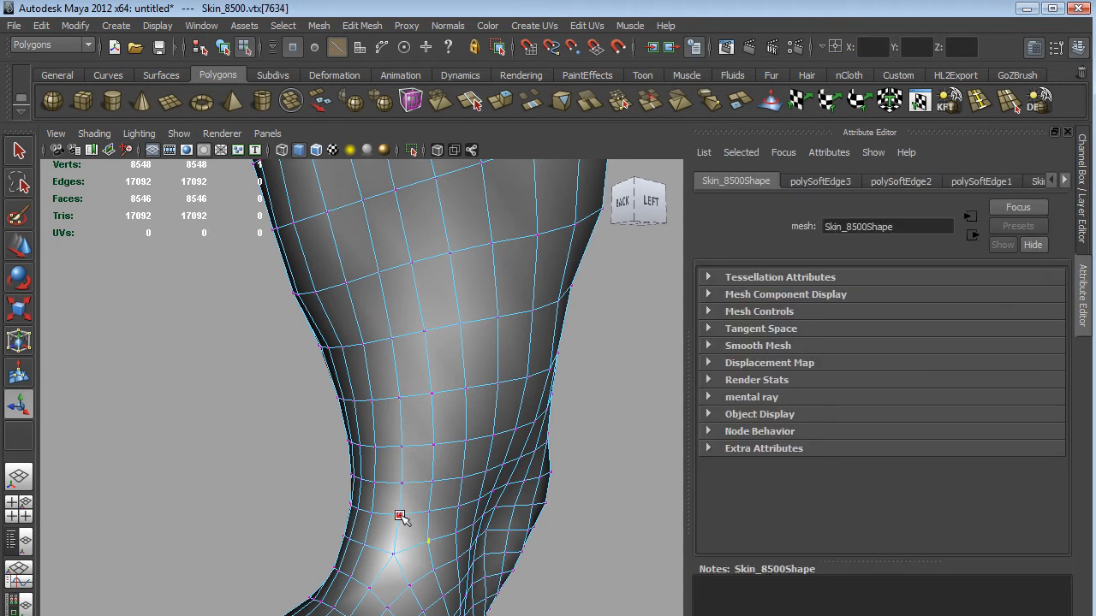
{"action": "left_click", "coordinate": [399, 515], "text": "shift"}
{"action": "left_click", "coordinate": [621, 100]}
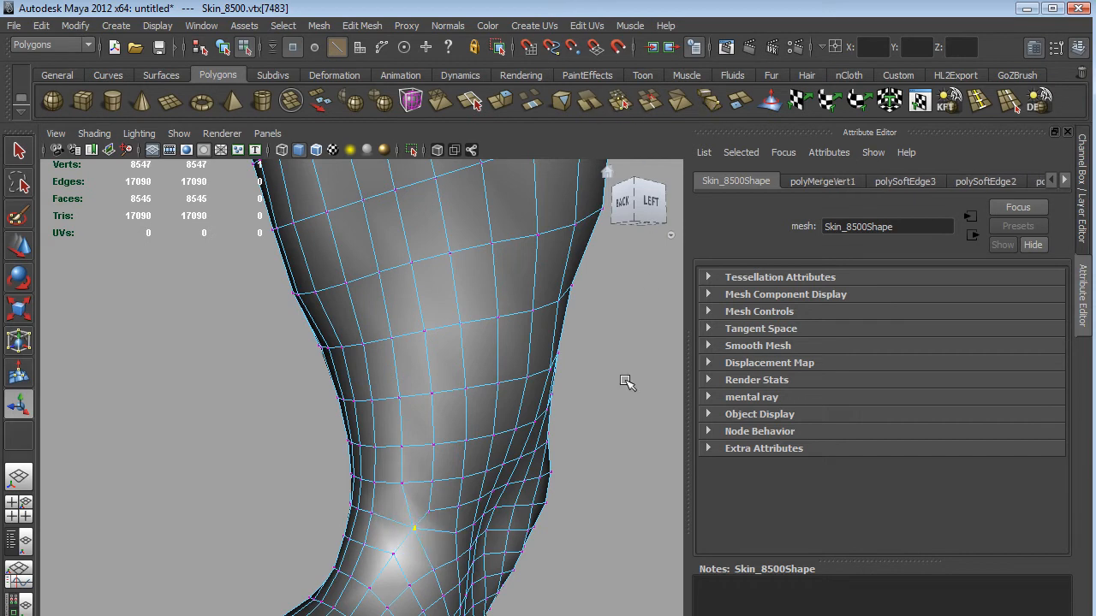
Merge the next two diagonal vertex pairs directly above the ankle, continuing up the back of the leg.
{"action": "left_click", "coordinate": [428, 512]}
{"action": "left_click", "coordinate": [401, 483], "text": "shift"}
{"action": "key", "text": "g"}
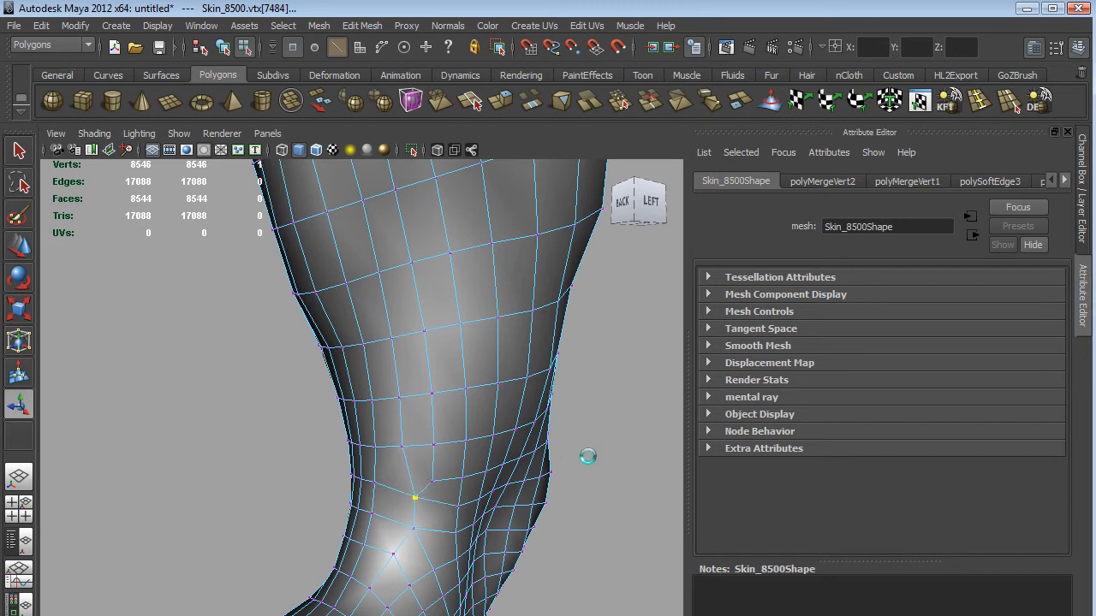
{"action": "left_click", "coordinate": [432, 483]}
{"action": "key", "text": "g"}
{"action": "left_click", "coordinate": [432, 482]}
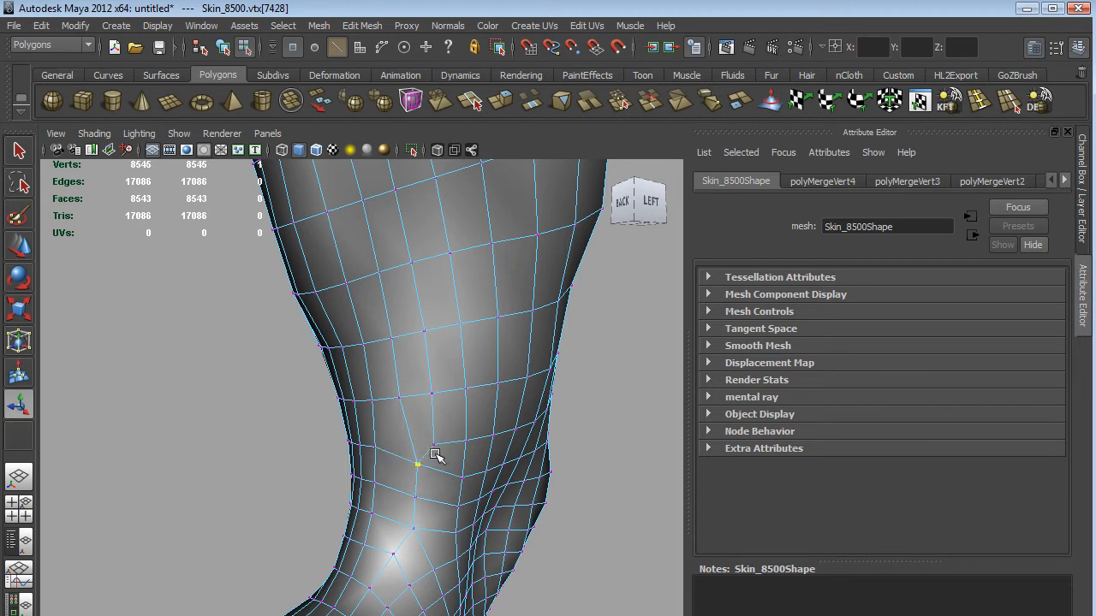
Merge three more diagonal vertex pairs in the same column of faces, from above the ankle to the lower calf.
{"action": "left_click", "coordinate": [433, 443]}
{"action": "left_click", "coordinate": [414, 400]}
{"action": "left_click", "coordinate": [432, 394]}
{"action": "left_click", "coordinate": [390, 339]}
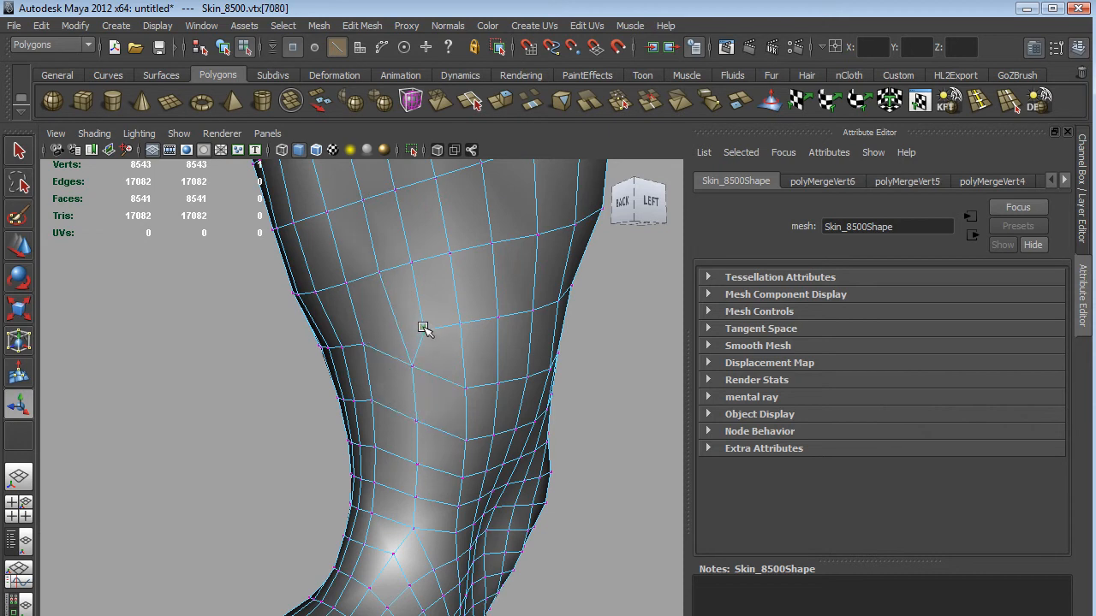
{"action": "left_click_drag", "start_coordinate": [424, 332], "coordinate": [377, 281]}
{"action": "key", "text": "ctrl+z"}
{"action": "left_click", "coordinate": [381, 275], "text": "shift"}
{"action": "key", "text": "g"}
Merge the following two diagonal vertex pairs up the middle of the calf.
{"action": "middle_click_drag", "start_coordinate": [635, 315], "coordinate": [598, 480], "text": "alt"}
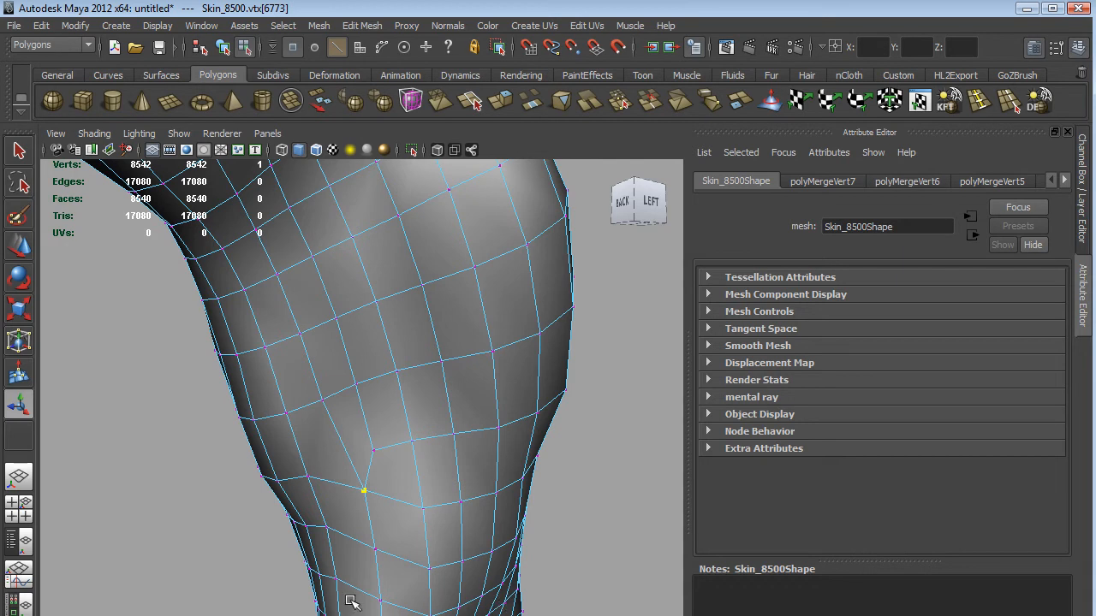
{"action": "left_click", "coordinate": [373, 451]}
{"action": "left_click", "coordinate": [324, 400], "text": "shift"}
{"action": "key", "text": "g"}
{"action": "left_click", "coordinate": [355, 385]}
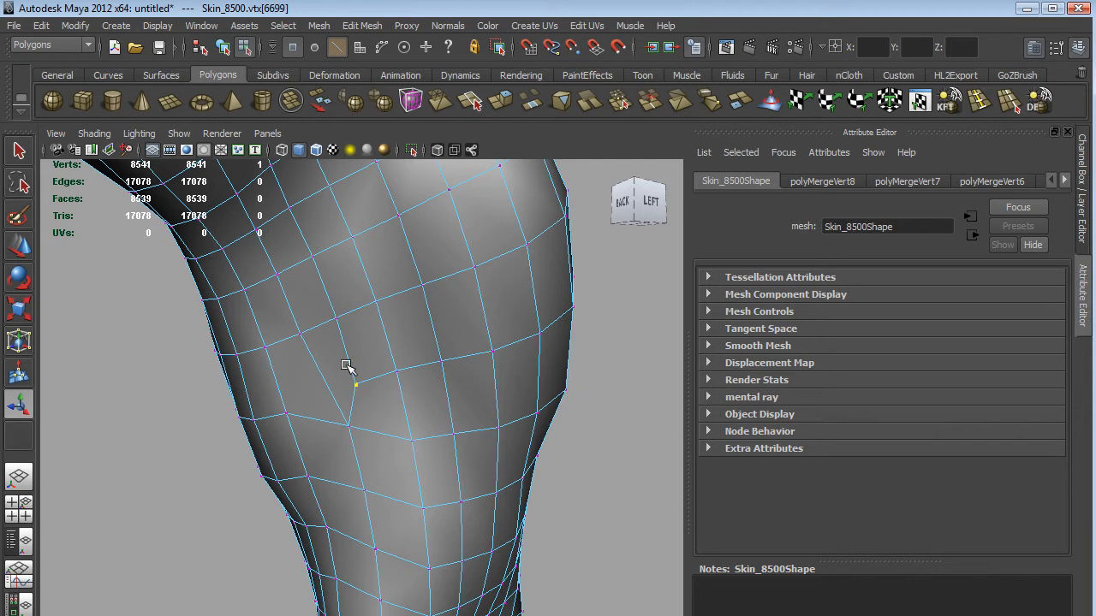
{"action": "left_click", "coordinate": [299, 335], "text": "shift"}
Merge two further diagonal vertex pairs on the upper calf, ending at the crease behind the knee.
{"action": "left_click_drag", "start_coordinate": [591, 366], "coordinate": [626, 440], "text": "alt"}
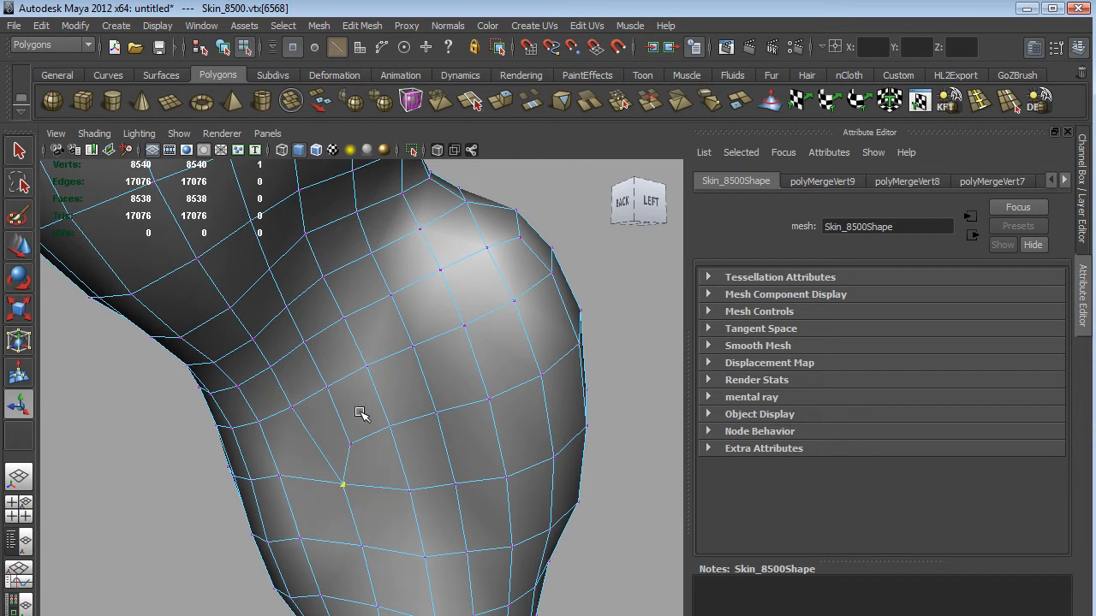
{"action": "left_click", "coordinate": [350, 445]}
{"action": "left_click", "coordinate": [292, 409], "text": "shift"}
{"action": "key", "text": "g"}
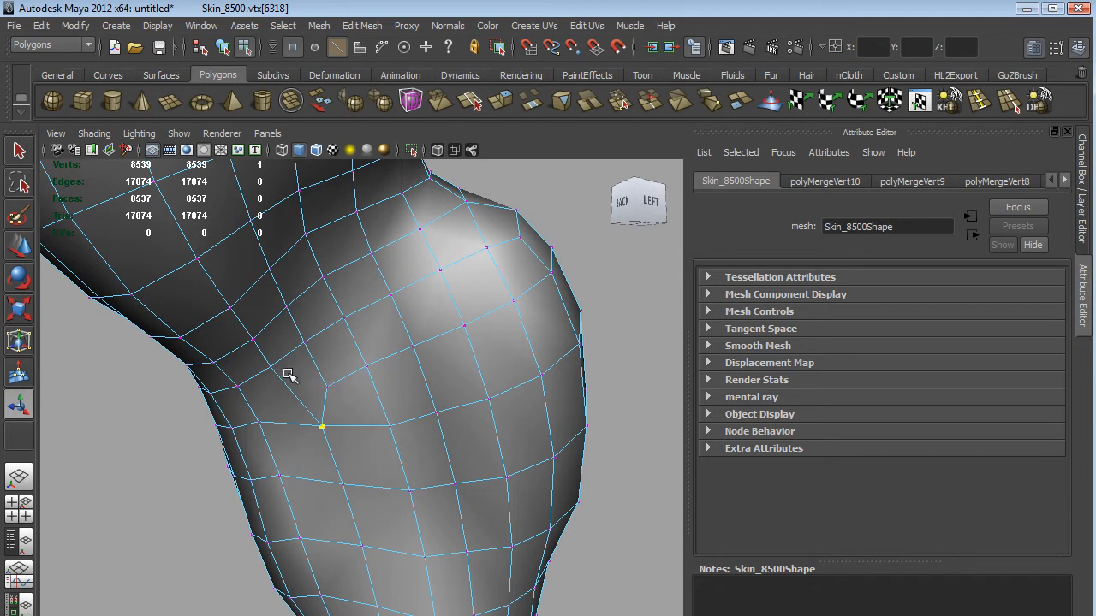
{"action": "left_click", "coordinate": [328, 387]}
{"action": "left_click", "coordinate": [271, 367], "text": "shift"}
{"action": "key", "text": "g"}
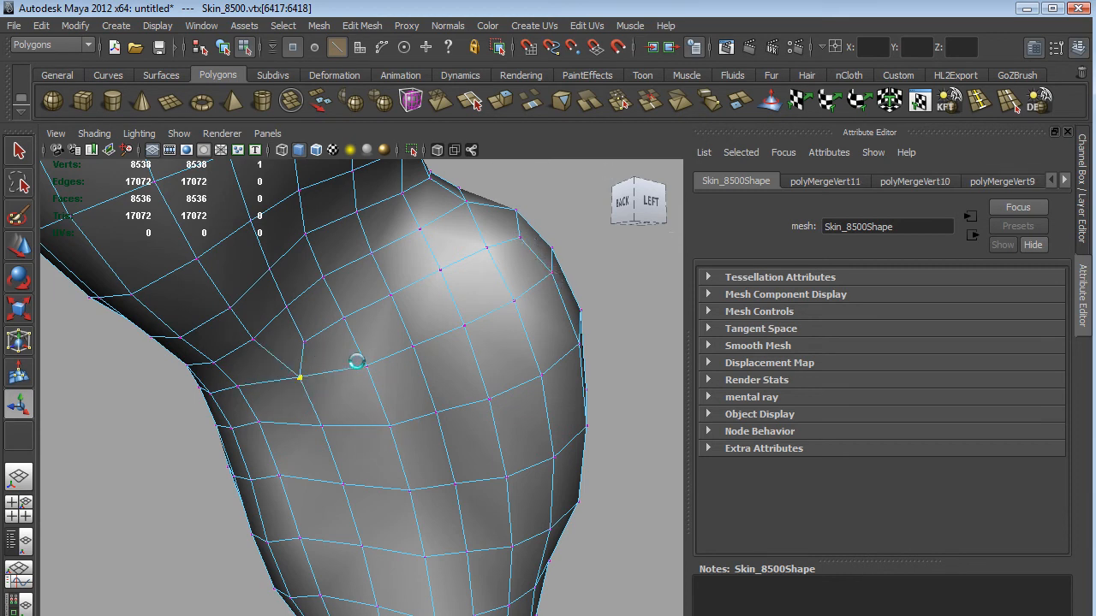
Inspect the edge flow around the lower leg from the back and side, from the knee down to the ankle.
{"action": "left_click_drag", "start_coordinate": [615, 304], "coordinate": [587, 289], "text": "alt"}
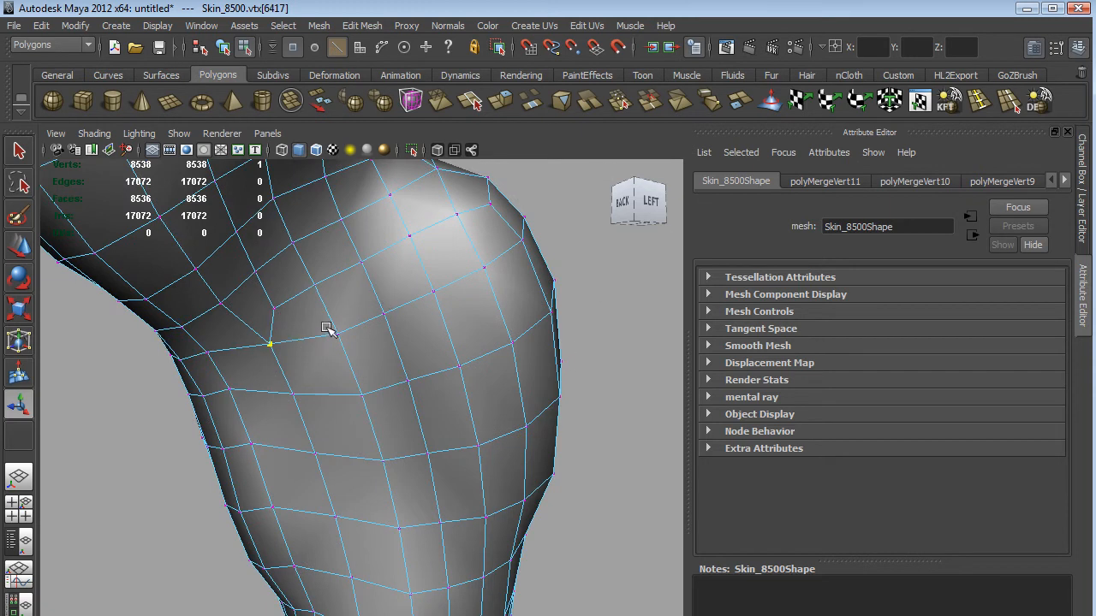
{"action": "left_click_drag", "start_coordinate": [619, 305], "coordinate": [604, 396], "text": "alt"}
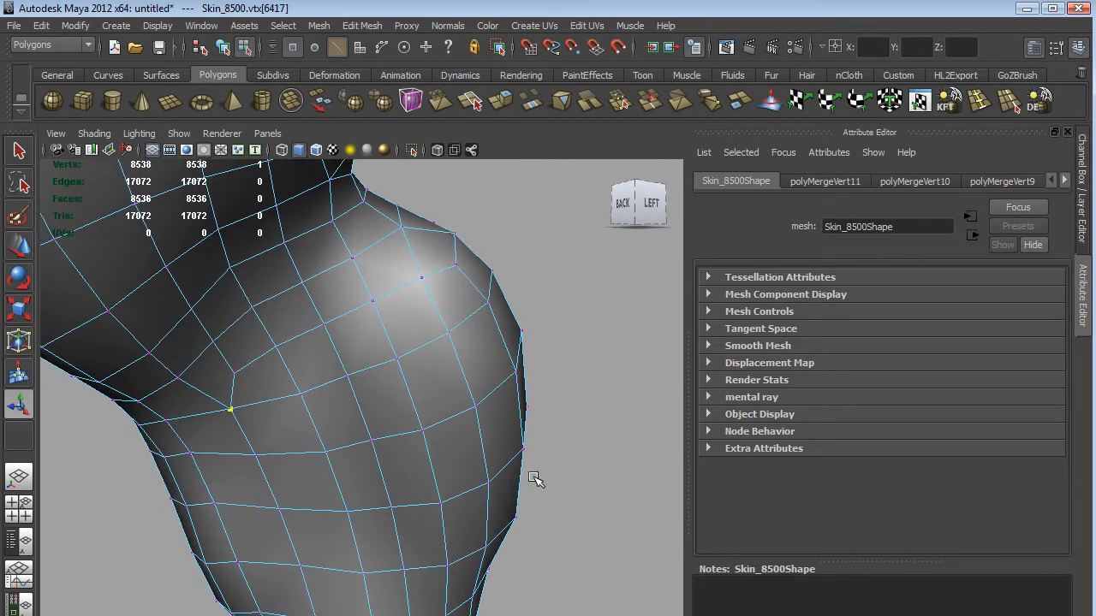
{"action": "middle_click_drag", "start_coordinate": [537, 479], "coordinate": [551, 409], "text": "alt"}
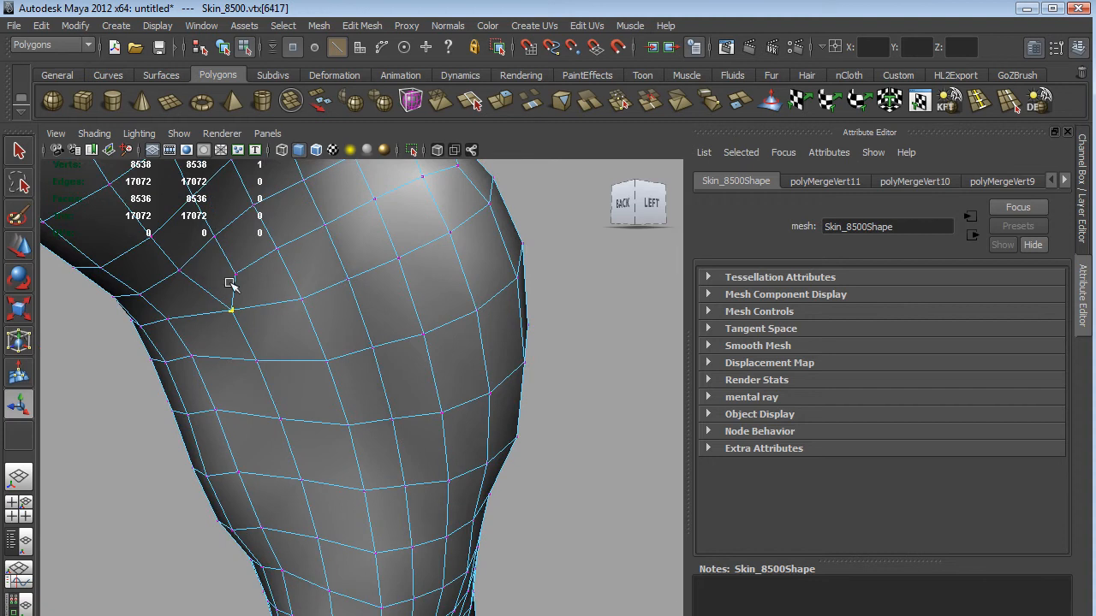
{"action": "left_click_drag", "start_coordinate": [554, 577], "coordinate": [576, 571], "text": "alt"}
{"action": "scroll", "coordinate": [566, 521], "scroll_direction": "down", "scroll_amount": 3}
{"action": "scroll", "coordinate": [568, 522], "scroll_direction": "down", "scroll_amount": 2}
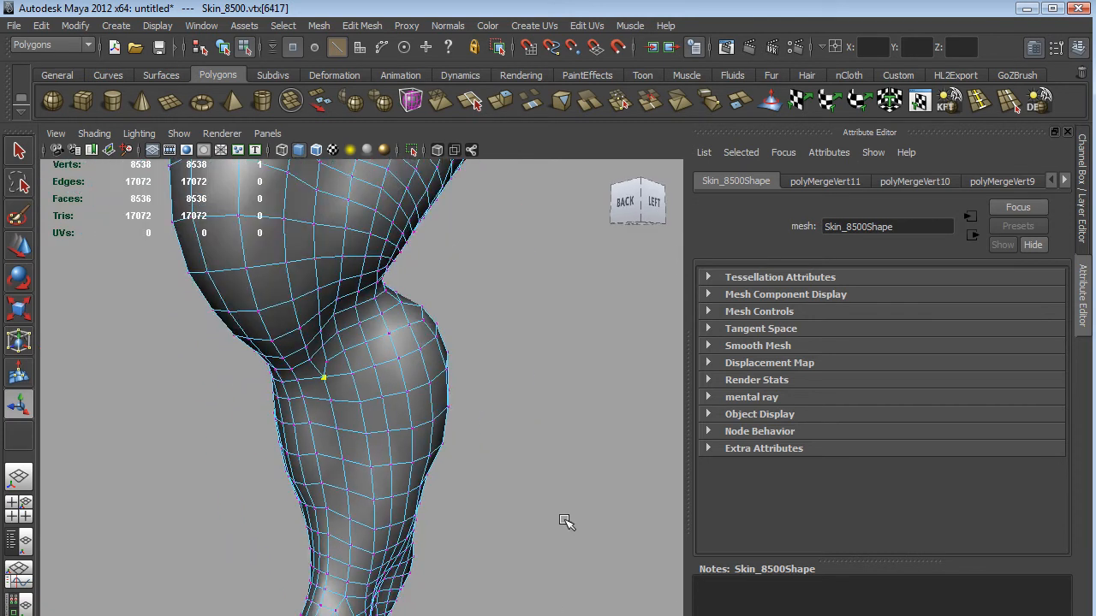
{"action": "middle_click_drag", "start_coordinate": [535, 445], "coordinate": [604, 440], "text": "alt"}
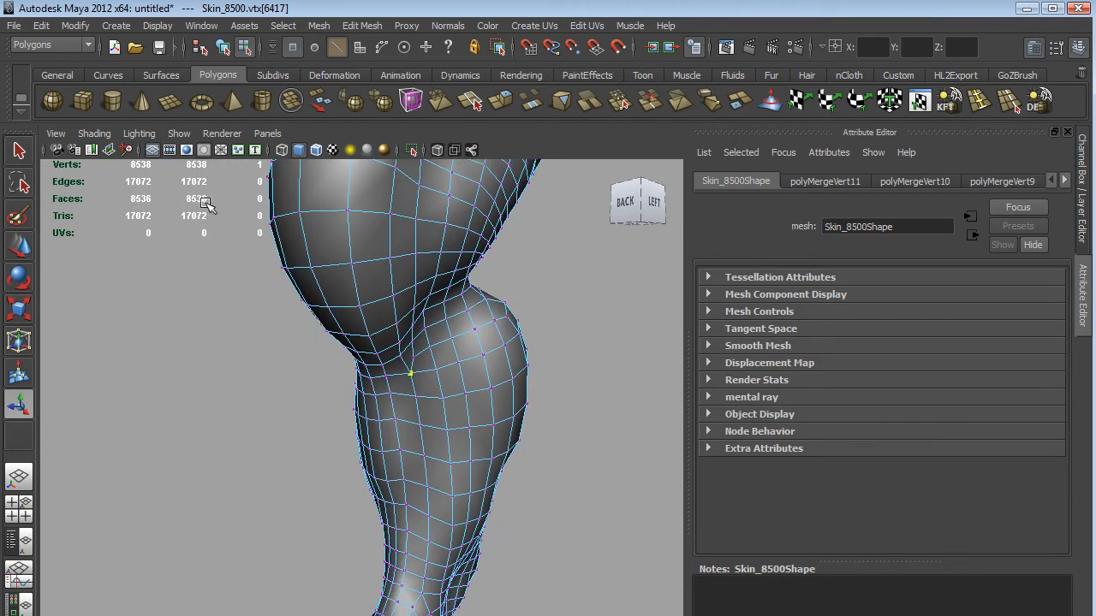
{"action": "left_click_drag", "start_coordinate": [575, 537], "coordinate": [514, 538], "text": "alt"}
{"action": "scroll", "coordinate": [534, 587], "scroll_direction": "up", "scroll_amount": 4}
{"action": "scroll", "coordinate": [605, 556], "scroll_direction": "down", "scroll_amount": 5}
{"action": "middle_click_drag", "start_coordinate": [583, 569], "coordinate": [570, 546], "text": "alt"}
{"action": "mouse_move", "coordinate": [545, 539]}
{"action": "left_mouse_down", "text": "alt"}
{"action": "mouse_move", "coordinate": [419, 548]}
{"action": "mouse_move", "coordinate": [546, 538]}
{"action": "left_mouse_up", "text": "alt"}
{"action": "scroll", "coordinate": [505, 548], "scroll_direction": "up", "scroll_amount": 8}
{"action": "scroll", "coordinate": [505, 549], "scroll_direction": "down", "scroll_amount": 8}
{"action": "scroll", "coordinate": [546, 537], "scroll_direction": "up", "scroll_amount": 4}
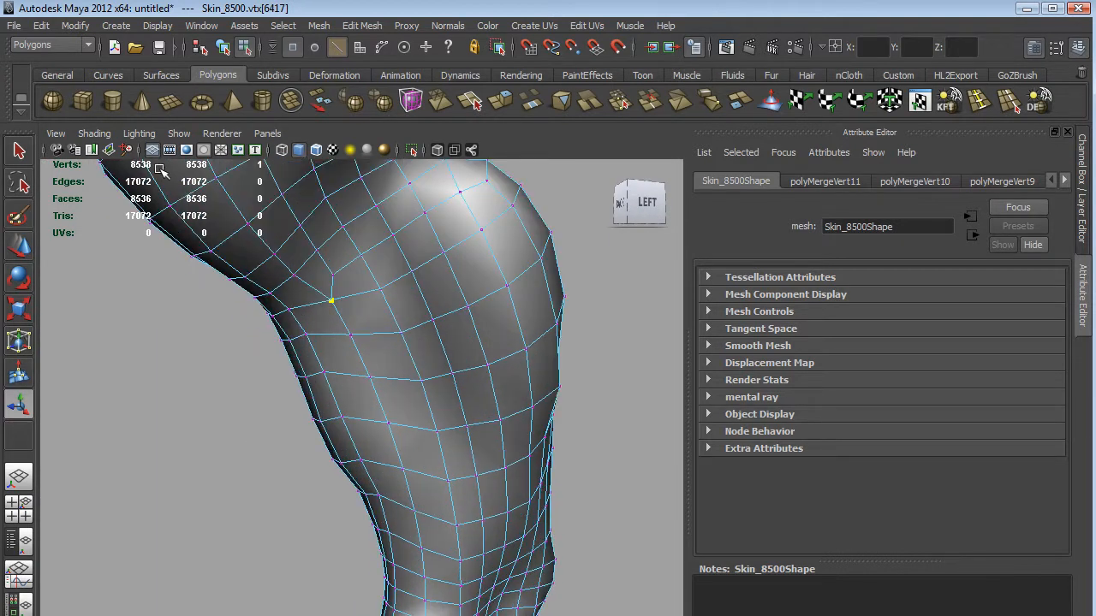
Check the edge loops encircling the calf by selecting several of them in turn, from the lower calf up to the knee crease.
{"action": "middle_click_drag", "start_coordinate": [557, 606], "coordinate": [493, 560], "text": "alt"}
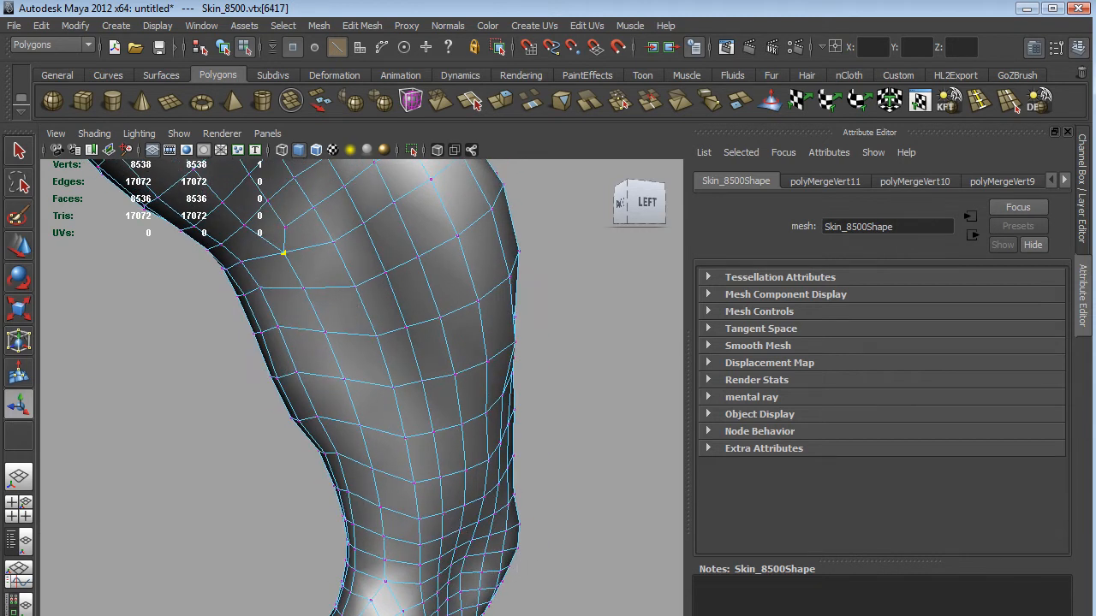
{"action": "left_click", "coordinate": [202, 468]}
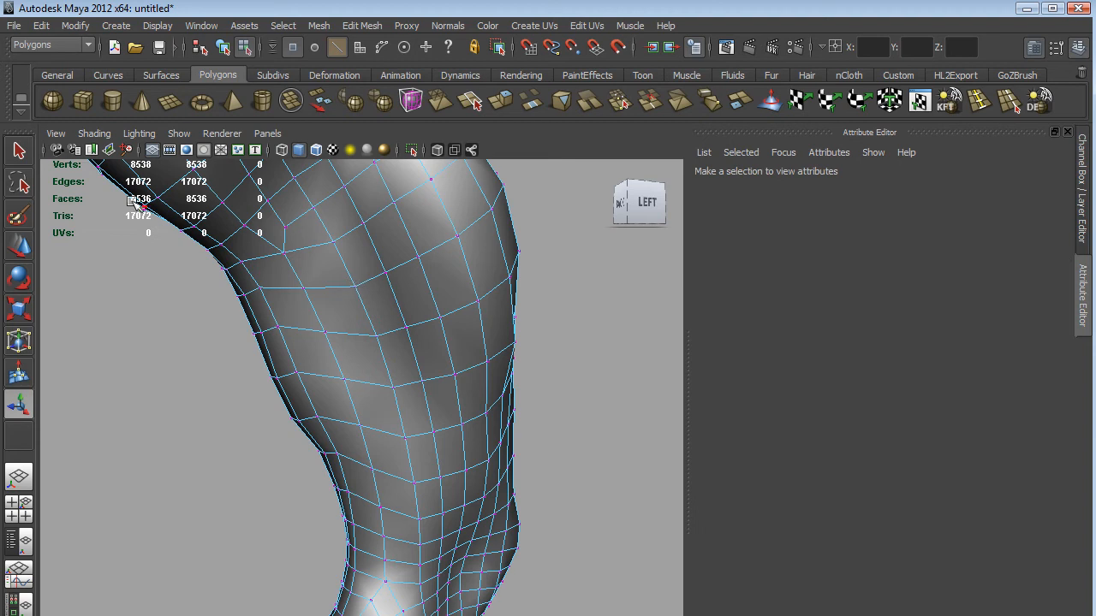
{"action": "left_click", "coordinate": [340, 45]}
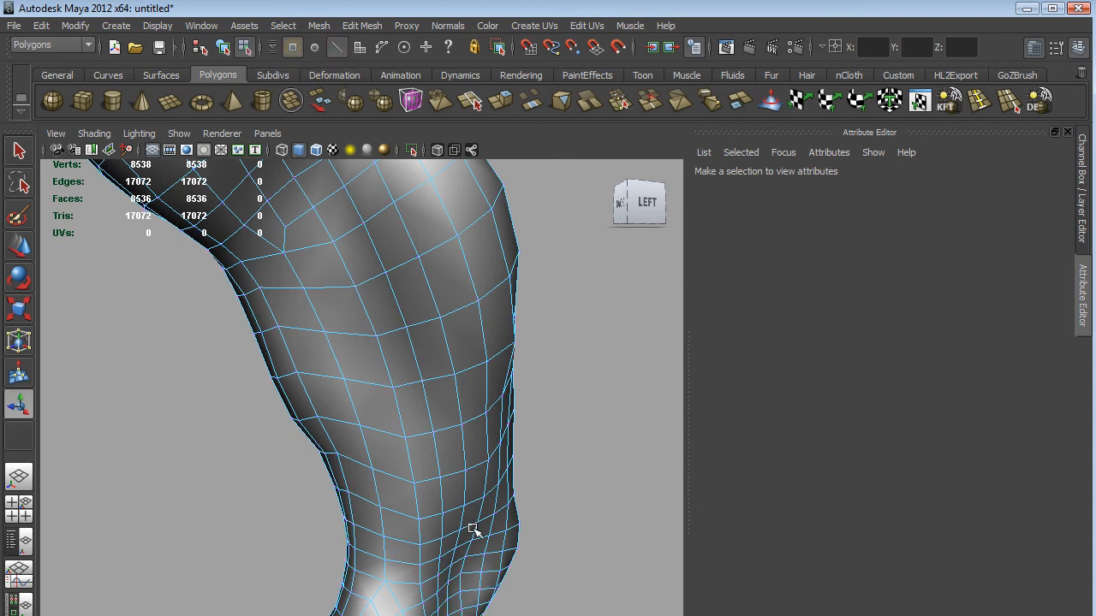
{"action": "double_click", "coordinate": [402, 518]}
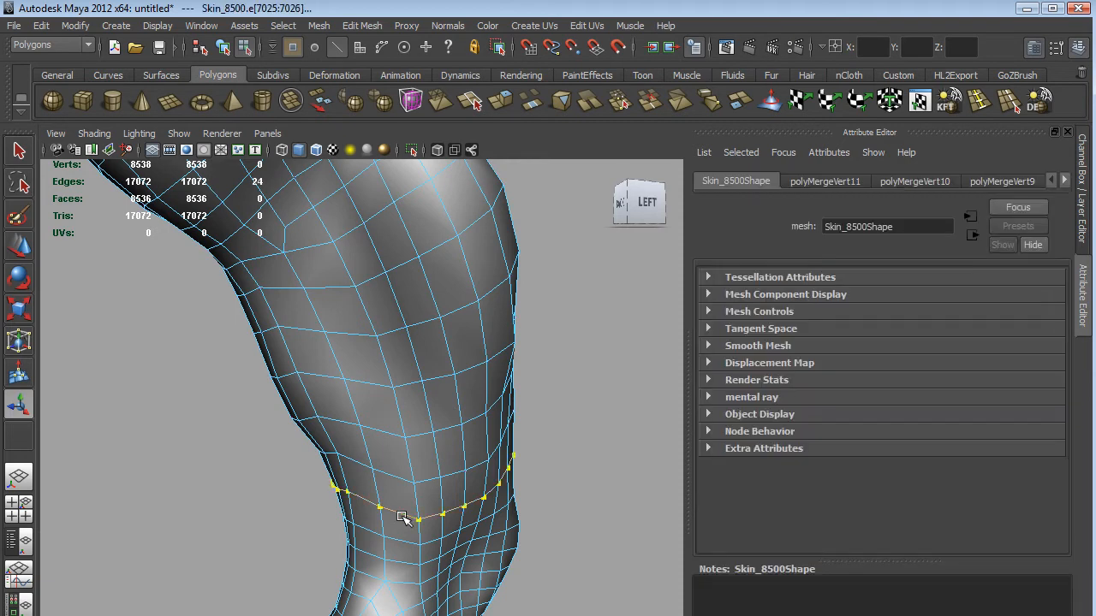
{"action": "double_click", "coordinate": [388, 432]}
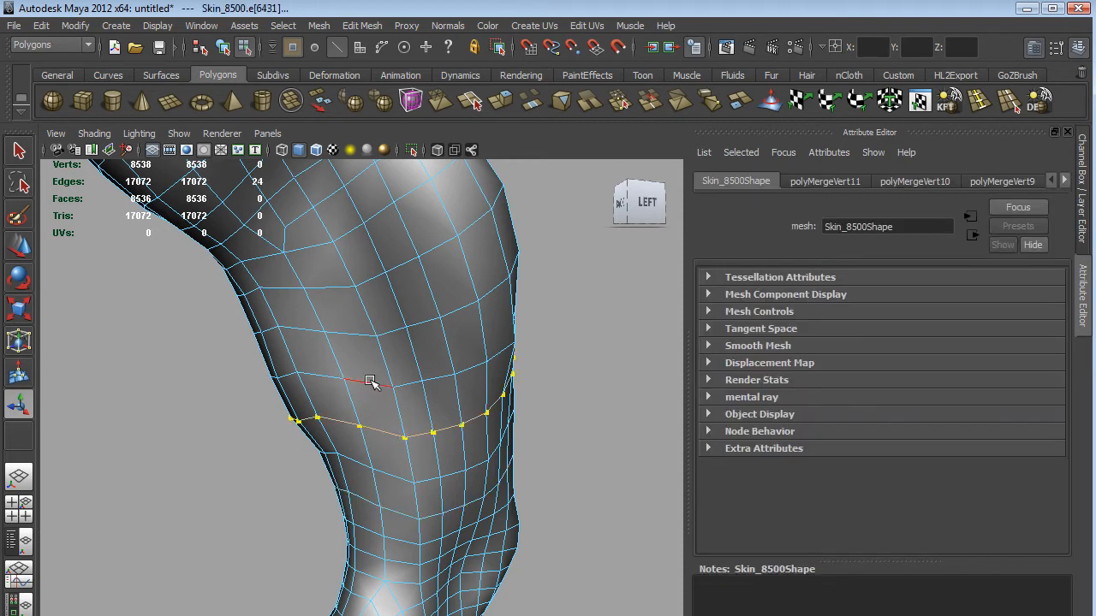
{"action": "double_click", "coordinate": [354, 333]}
{"action": "double_click", "coordinate": [354, 231]}
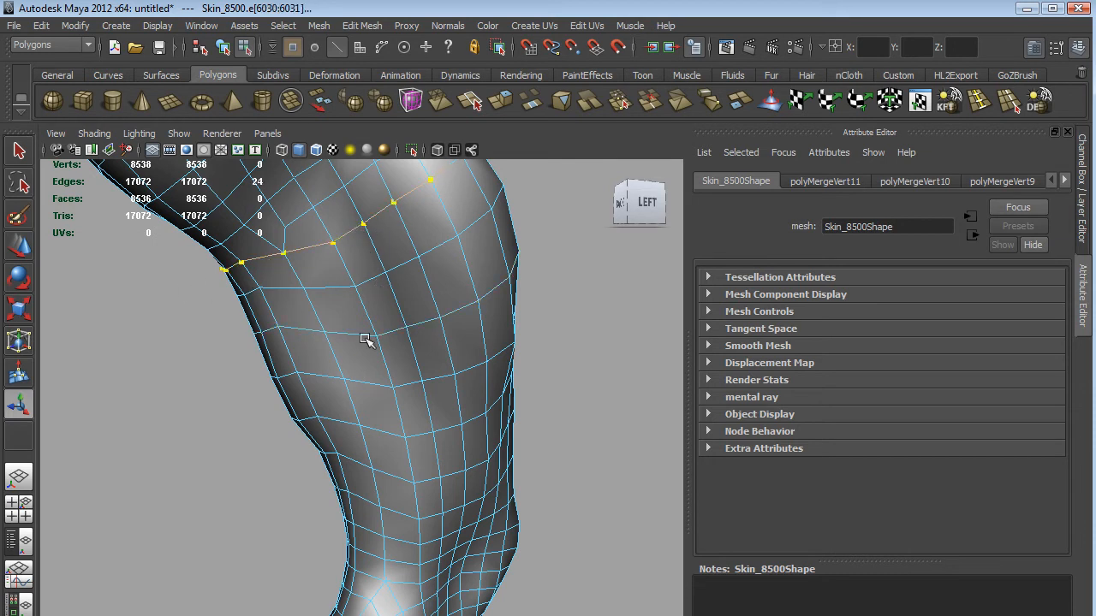
{"action": "double_click", "coordinate": [381, 430]}
Nudge a single vertex on the back of the calf slightly downward to even out the edge flow.
{"action": "left_click_drag", "start_coordinate": [139, 572], "coordinate": [194, 561], "text": "alt"}
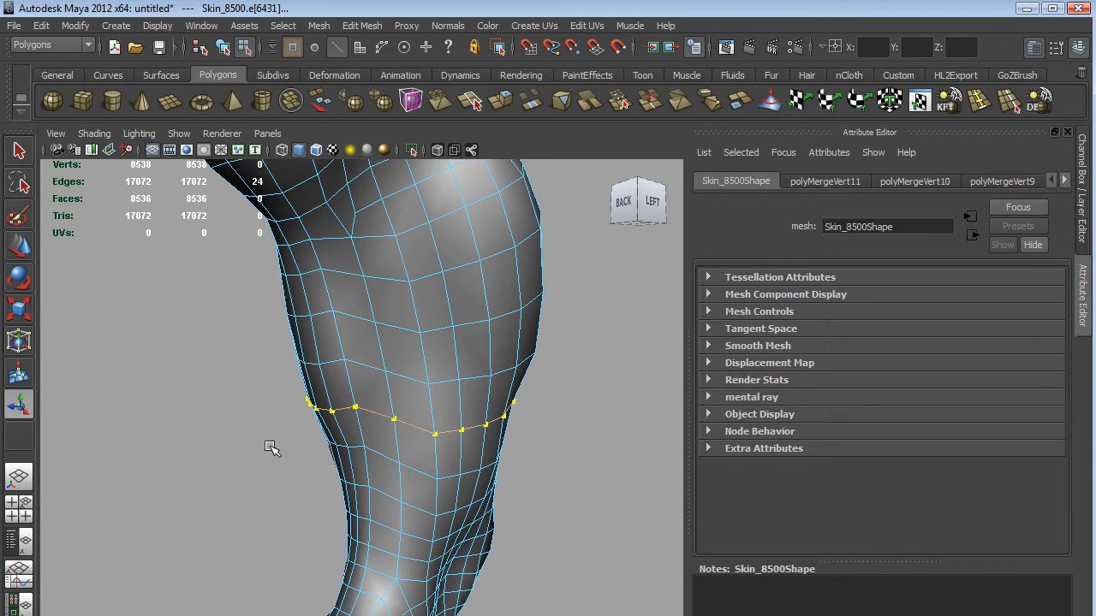
{"action": "key", "text": "r"}
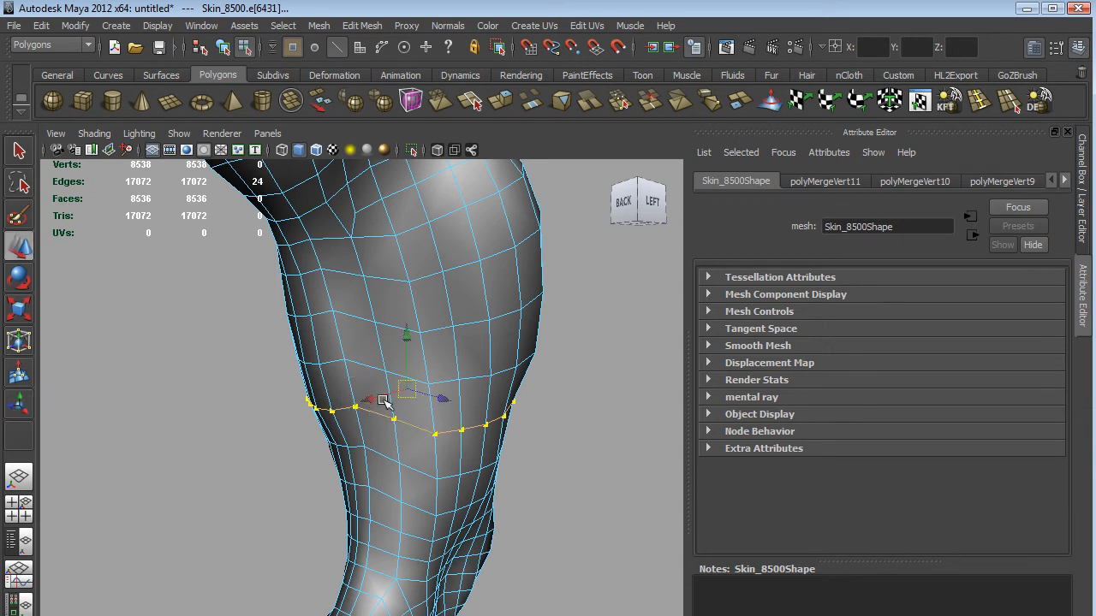
{"action": "left_click", "coordinate": [352, 409]}
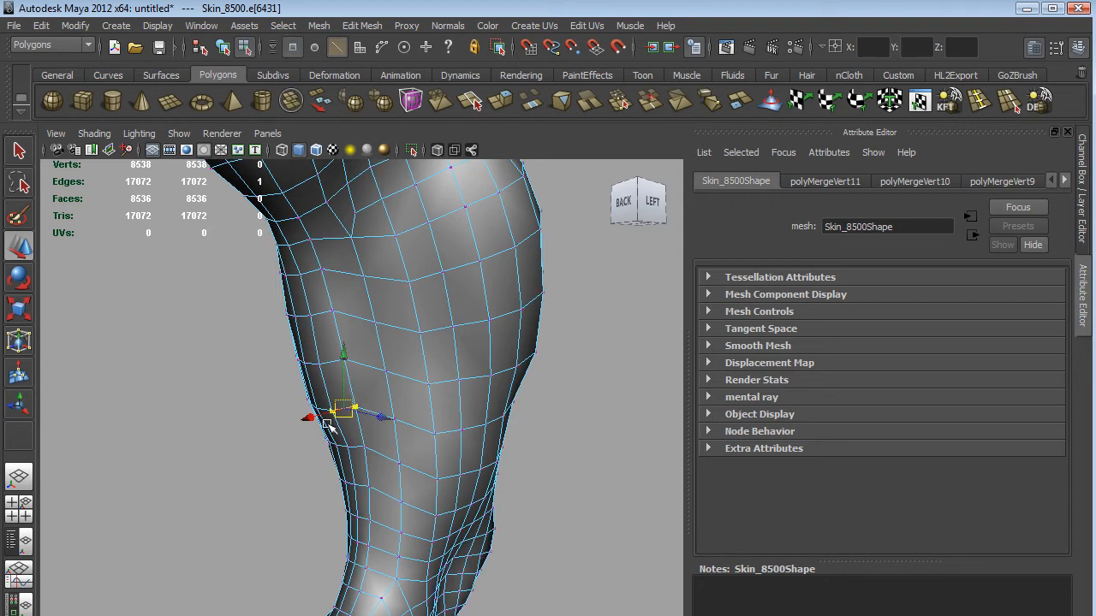
{"action": "key", "text": "F9"}
{"action": "left_click", "coordinate": [354, 407]}
{"action": "left_click_drag", "start_coordinate": [354, 357], "coordinate": [354, 365]}
{"action": "left_click_drag", "start_coordinate": [334, 584], "coordinate": [190, 611], "text": "alt"}
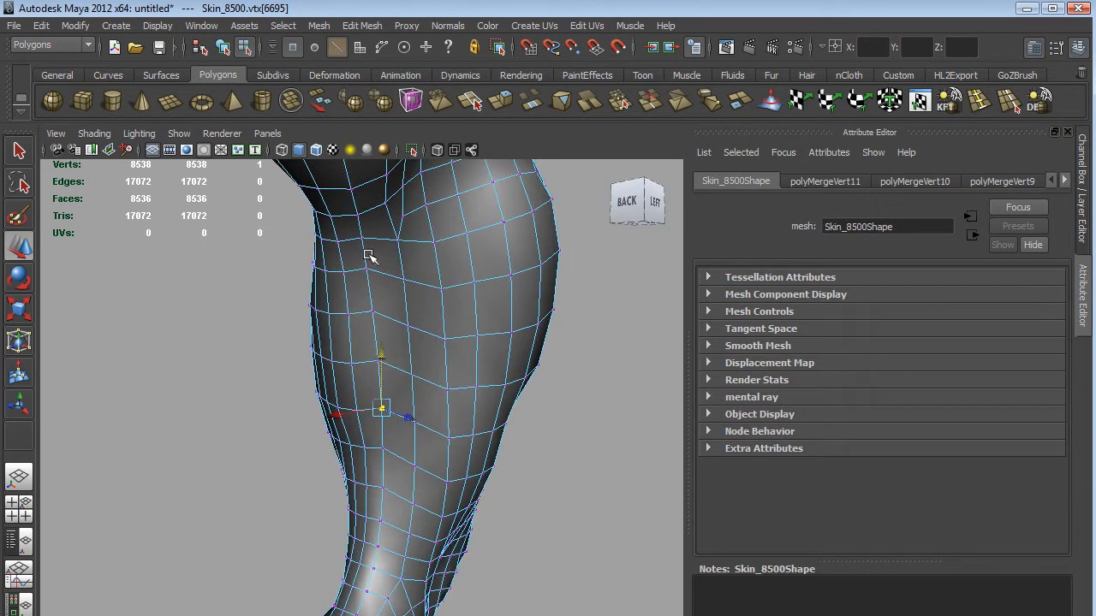
Try shifting the vertical run of edges up the back of the calf slightly down and sideways.
{"action": "left_click", "coordinate": [338, 49]}
{"action": "left_click", "coordinate": [365, 255]}
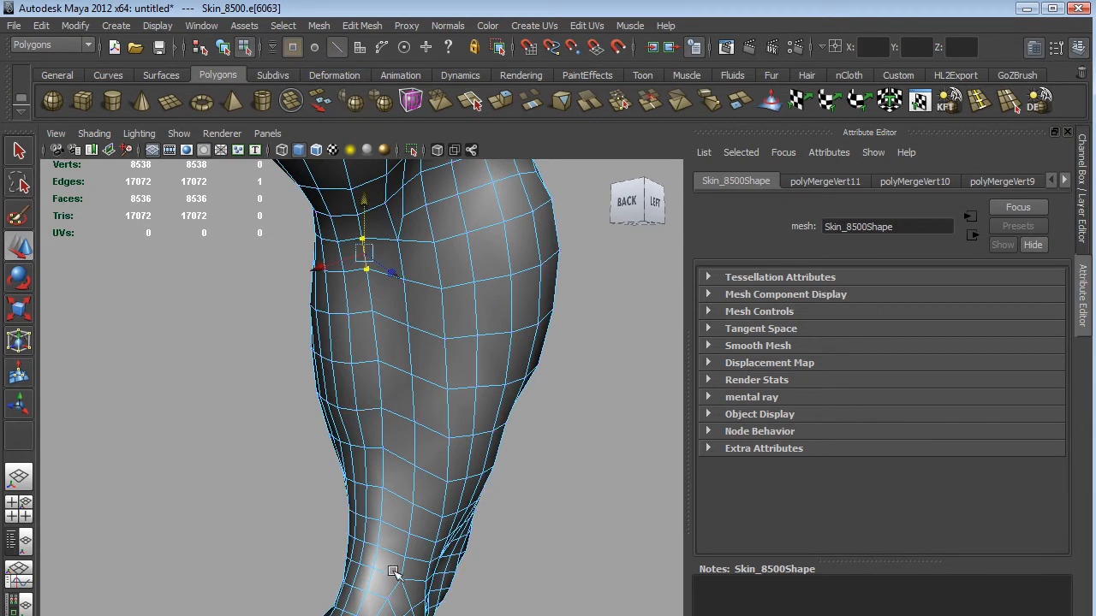
{"action": "left_click", "coordinate": [376, 557], "text": "shift"}
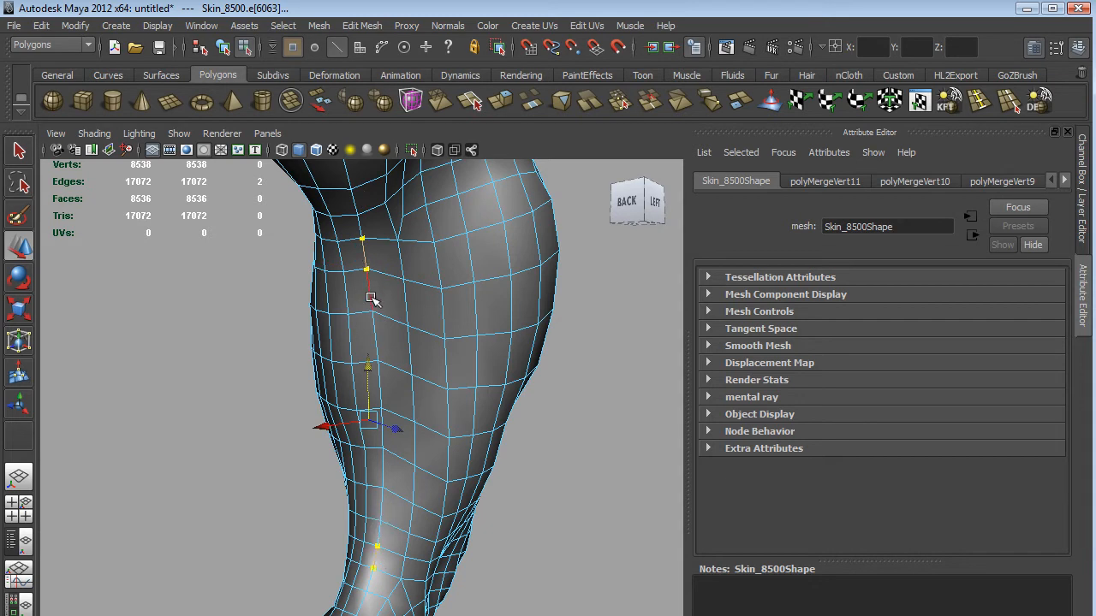
{"action": "left_click", "coordinate": [364, 255]}
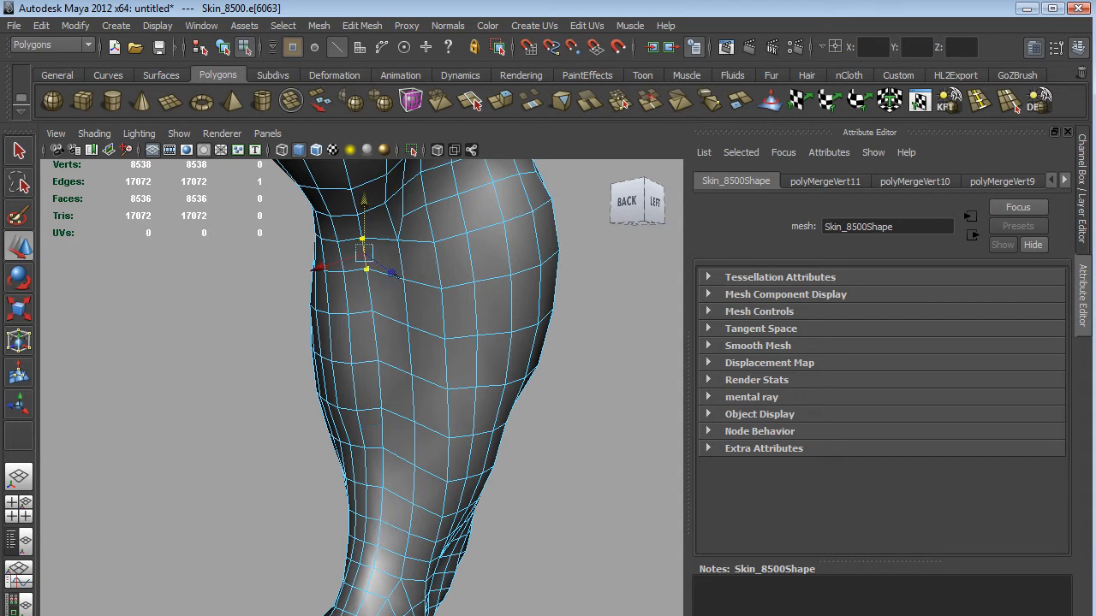
{"action": "double_click", "coordinate": [377, 555], "text": "shift"}
{"action": "left_click_drag", "start_coordinate": [578, 579], "coordinate": [573, 536], "text": "alt"}
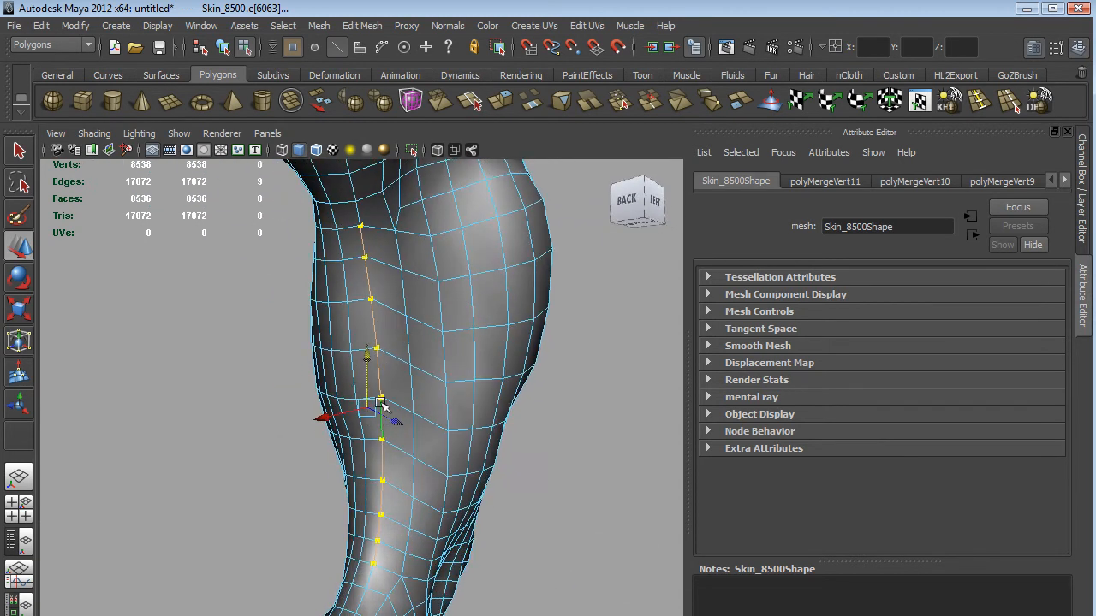
{"action": "left_click_drag", "start_coordinate": [365, 359], "coordinate": [367, 366]}
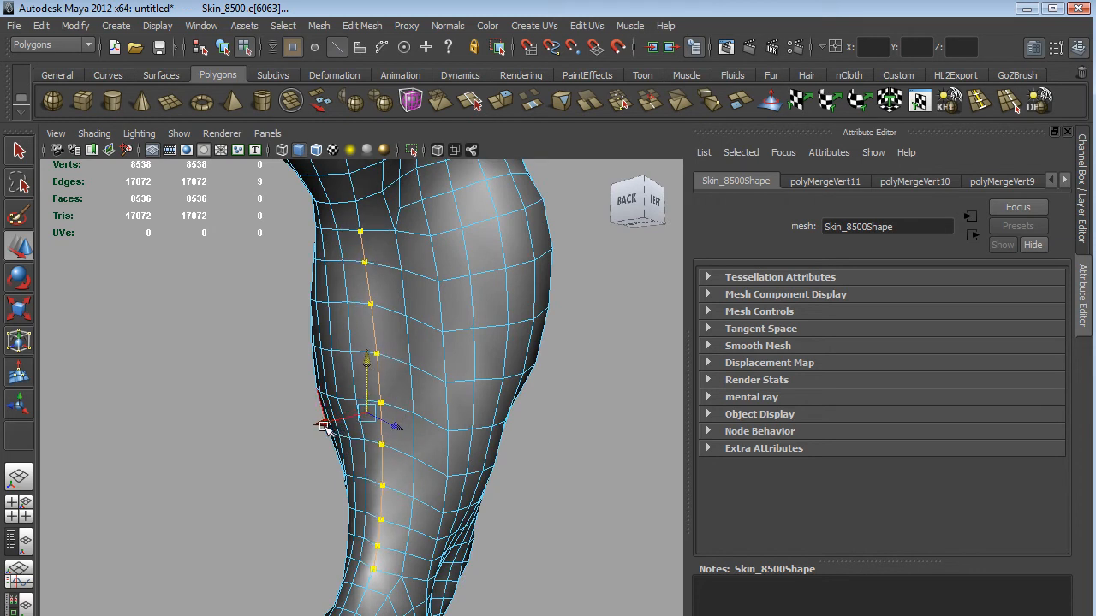
{"action": "left_click_drag", "start_coordinate": [322, 425], "coordinate": [328, 428]}
{"action": "mouse_move", "coordinate": [580, 533]}
{"action": "left_mouse_down", "text": "alt"}
{"action": "mouse_move", "coordinate": [282, 447]}
{"action": "mouse_move", "coordinate": [428, 559]}
{"action": "mouse_move", "coordinate": [597, 537]}
{"action": "left_mouse_up", "text": "alt"}
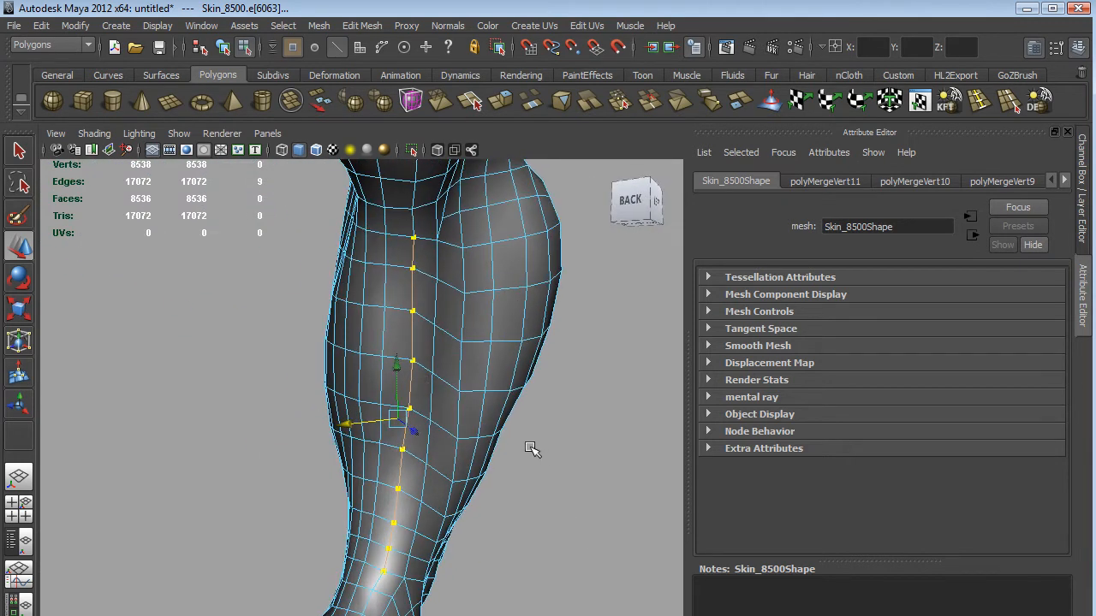
{"action": "key", "text": "ctrl+z"}
{"action": "key", "text": "ctrl+z"}
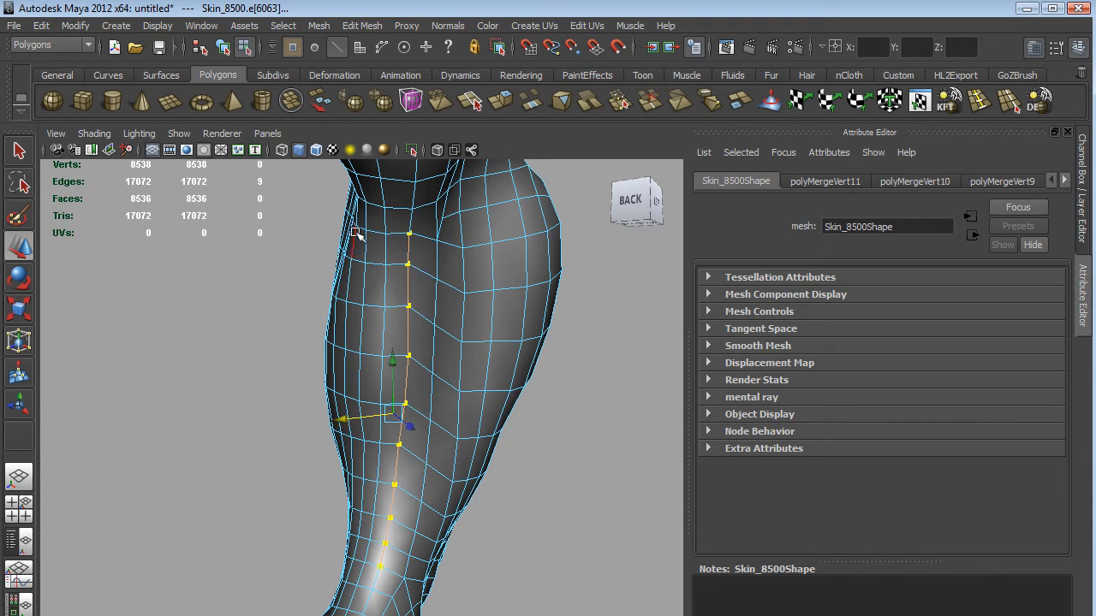
Examine the calf's cleaned-up edge flow from the back and left side, including the knee and ankle transitions.
{"action": "left_click", "coordinate": [608, 509]}
{"action": "left_click_drag", "start_coordinate": [608, 471], "coordinate": [582, 492], "text": "alt"}
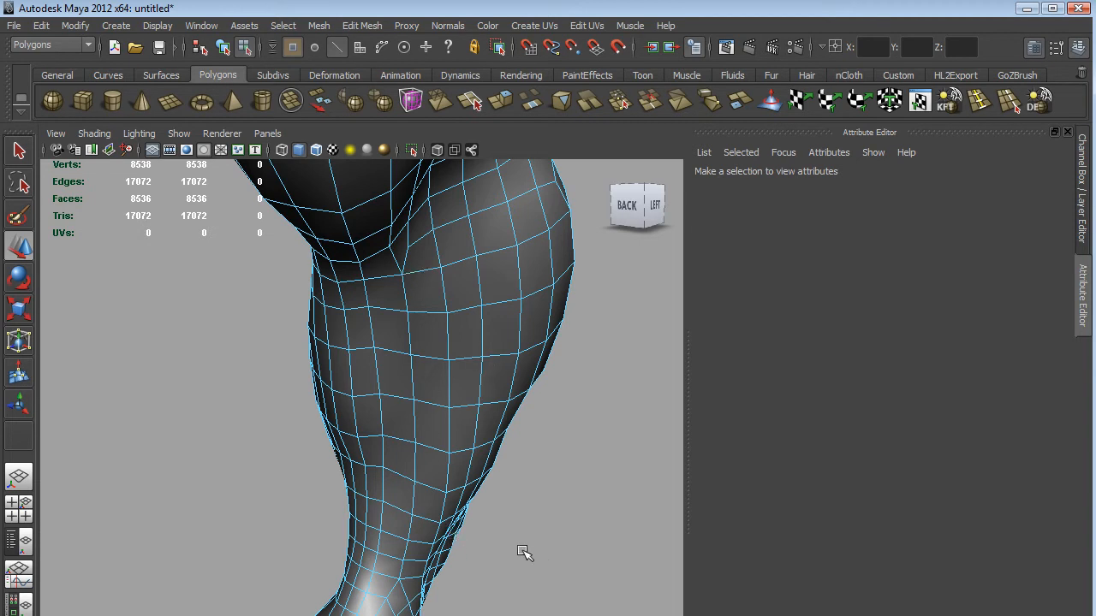
{"action": "left_click_drag", "start_coordinate": [590, 528], "coordinate": [567, 521], "text": "alt"}
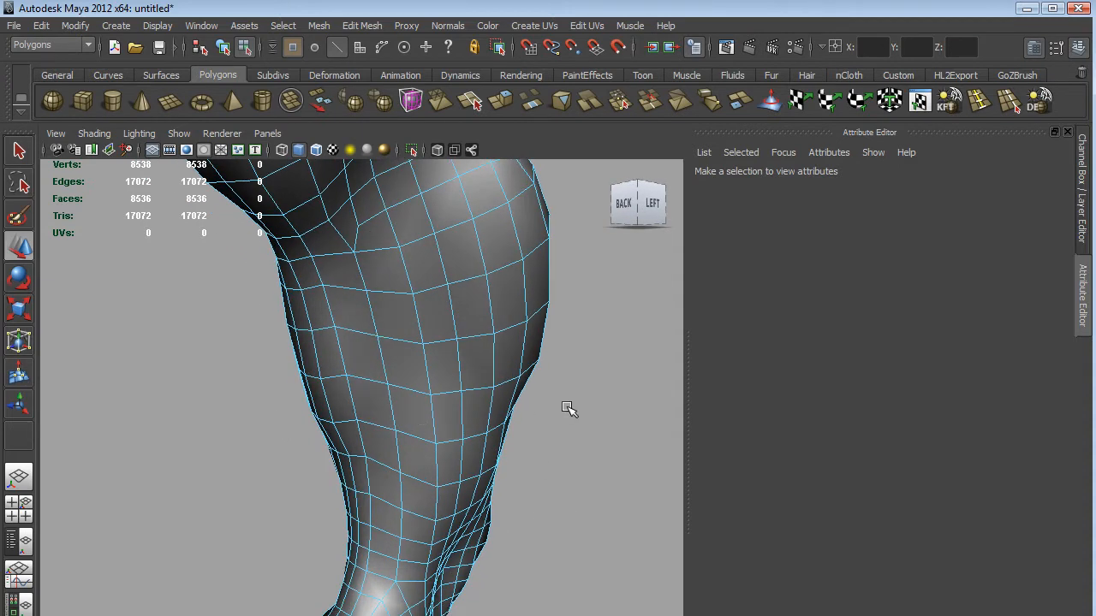
{"action": "scroll", "coordinate": [569, 409], "scroll_direction": "down", "scroll_amount": 3}
{"action": "left_click_drag", "start_coordinate": [568, 408], "coordinate": [487, 452], "text": "alt"}
{"action": "scroll", "coordinate": [494, 430], "scroll_direction": "up", "scroll_amount": 3}
{"action": "middle_click_drag", "start_coordinate": [517, 416], "coordinate": [543, 379], "text": "alt"}
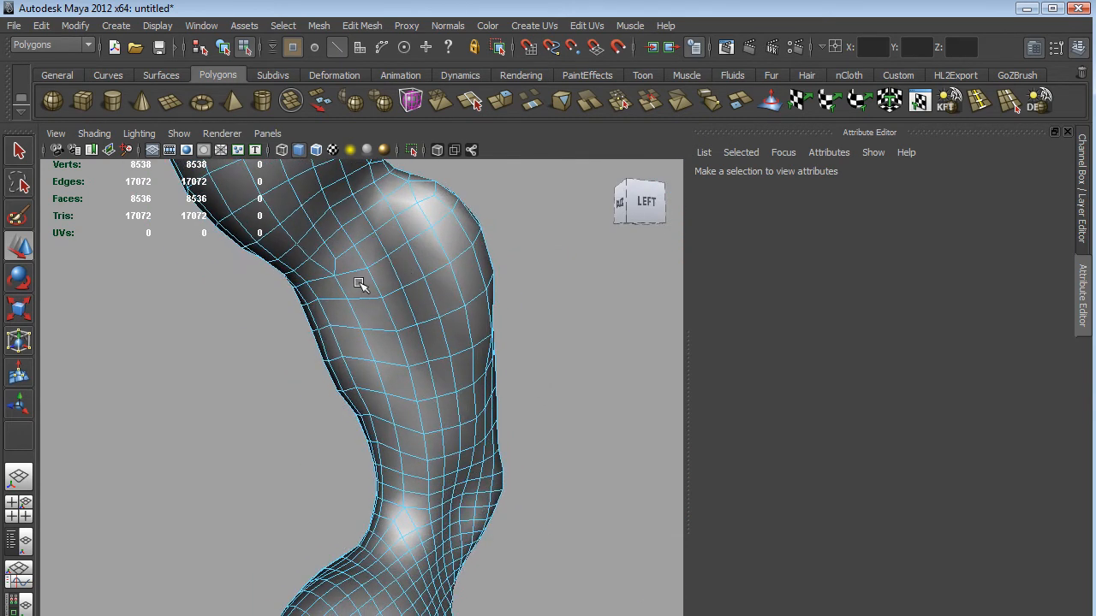
{"action": "left_click_drag", "start_coordinate": [550, 426], "coordinate": [528, 414], "text": "alt"}
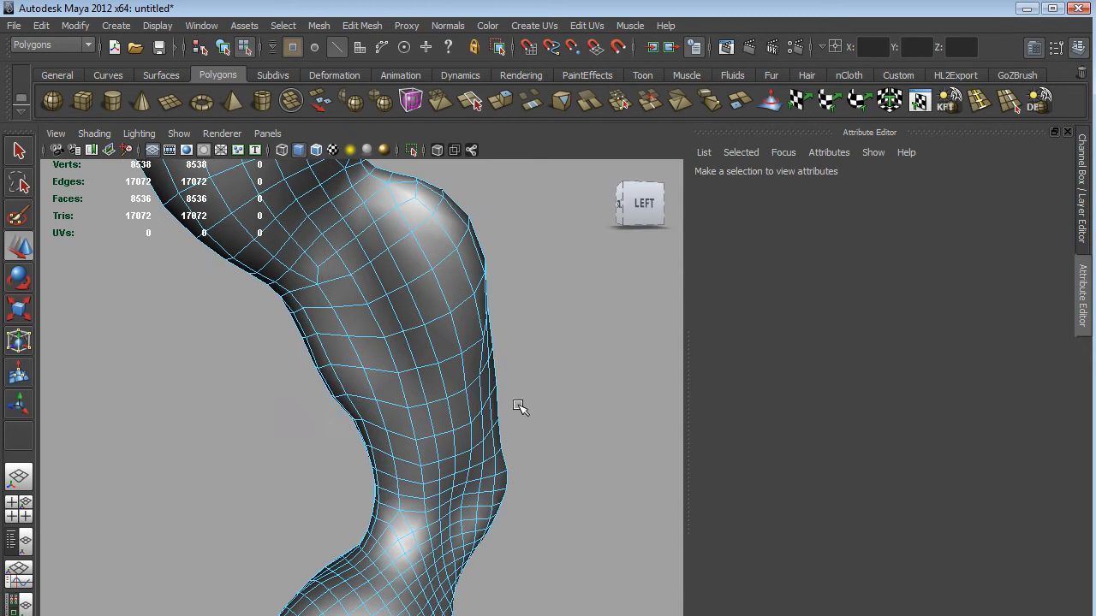
{"action": "middle_click_drag", "start_coordinate": [541, 334], "coordinate": [564, 362], "text": "alt"}
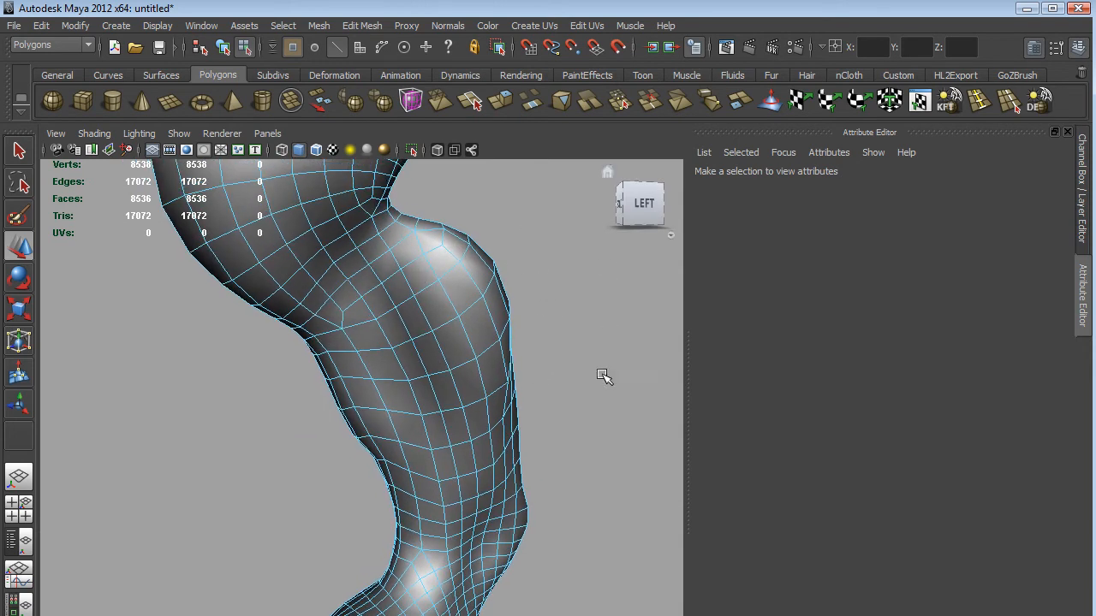
{"action": "left_click_drag", "start_coordinate": [577, 467], "coordinate": [543, 384], "text": "alt"}
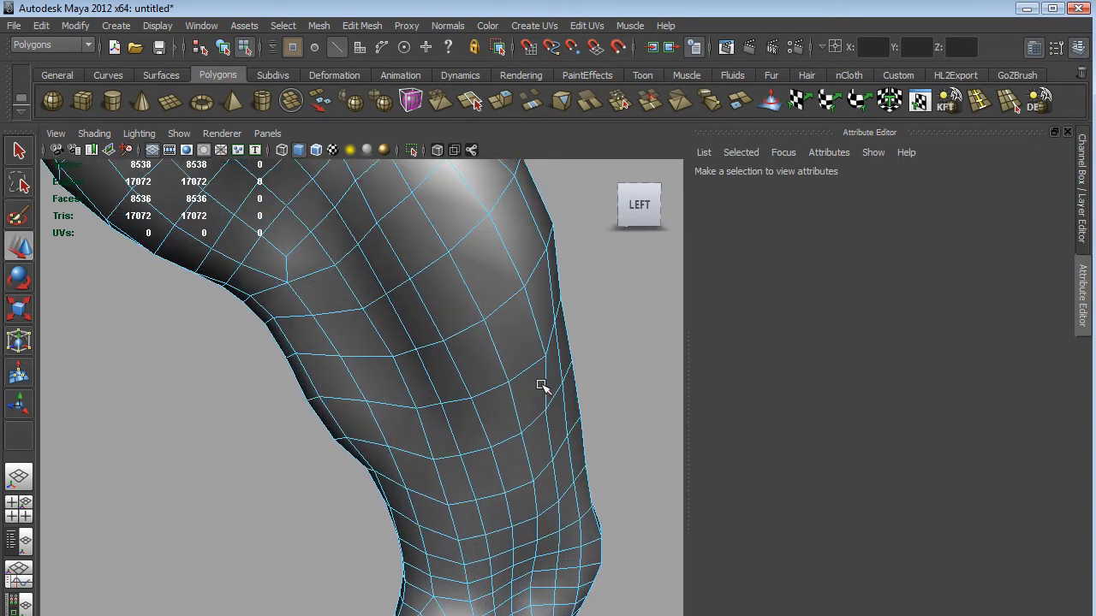
Trace the diagonal run of five edges from the pole behind the knee toward the upper front of the shin.
{"action": "middle_click_drag", "start_coordinate": [587, 342], "coordinate": [609, 378], "text": "alt"}
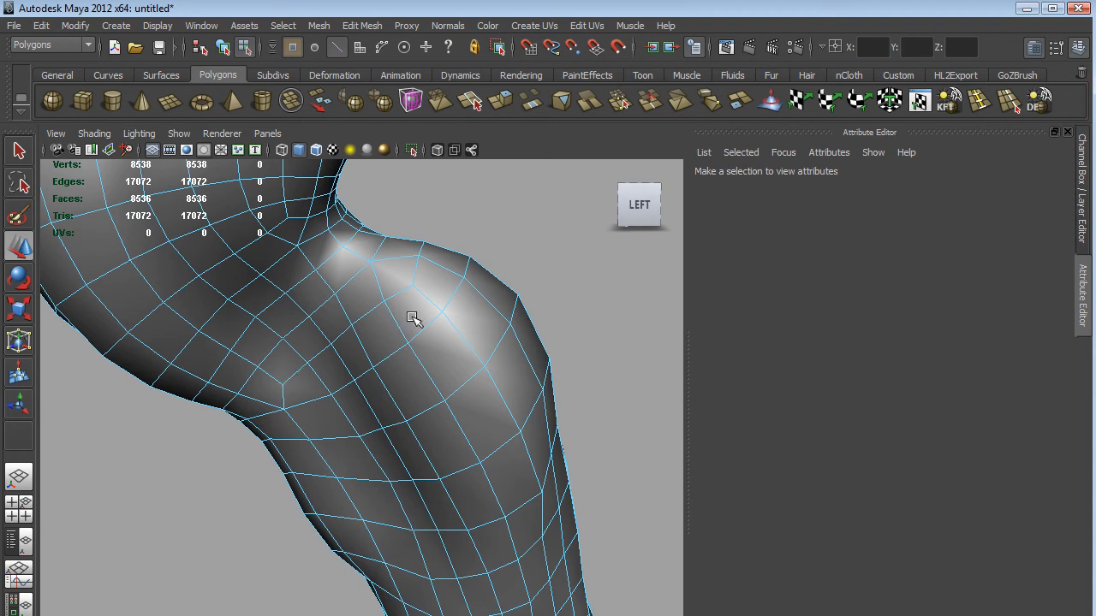
{"action": "left_click", "coordinate": [296, 375]}
{"action": "left_click", "coordinate": [327, 348], "text": "shift"}
{"action": "left_click", "coordinate": [344, 333], "text": "shift"}
{"action": "left_click", "coordinate": [392, 300], "text": "shift"}
{"action": "left_click", "coordinate": [401, 293], "text": "shift"}
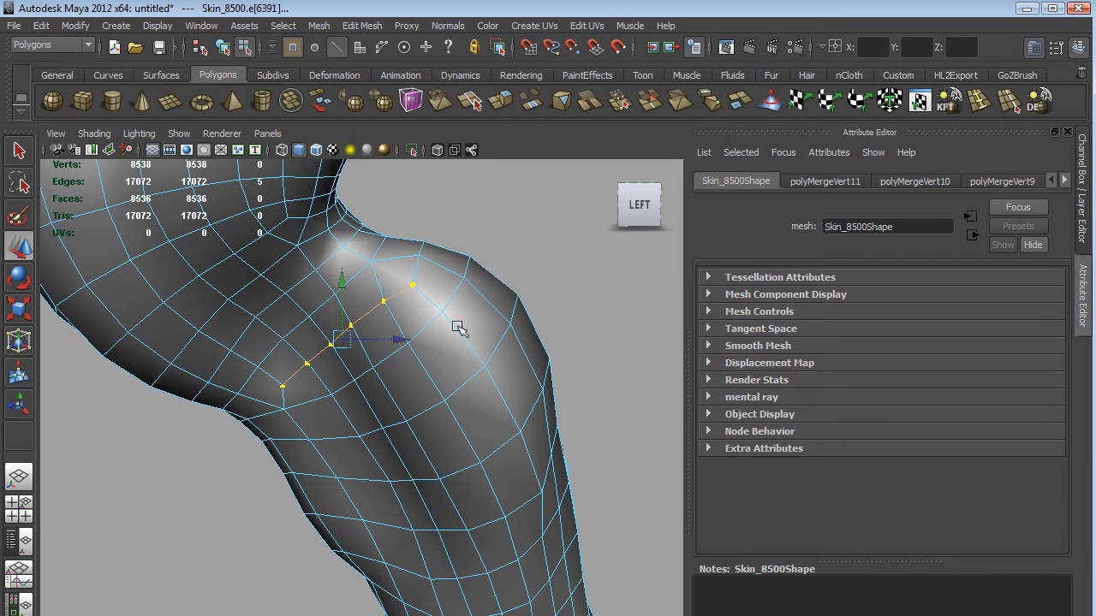
Try collapsing the short edge at the pole on the side of the knee.
{"action": "left_click", "coordinate": [282, 400]}
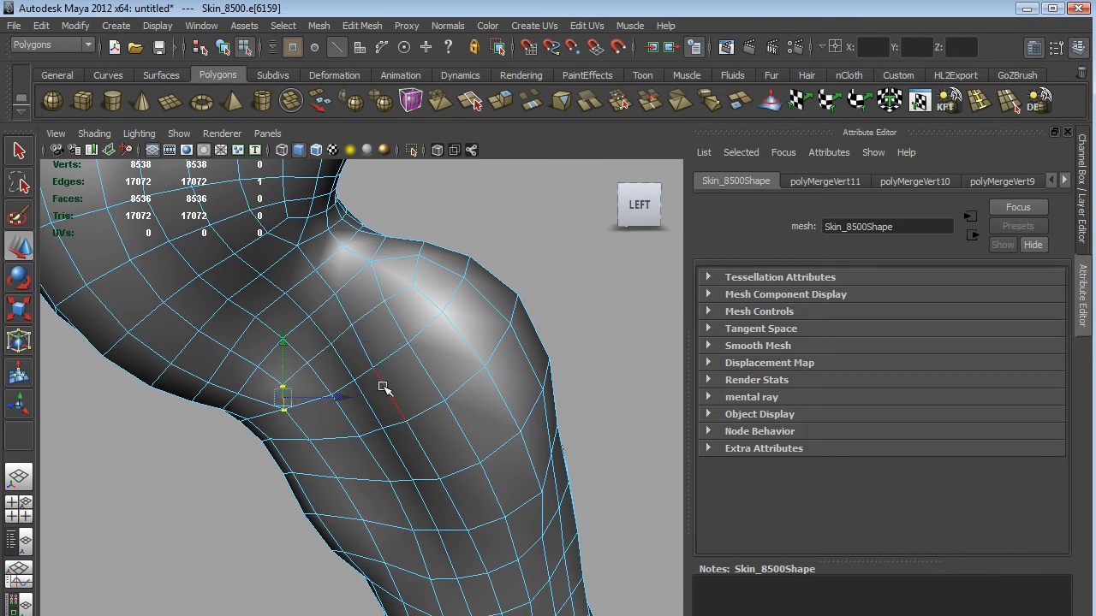
{"action": "left_click", "coordinate": [622, 100]}
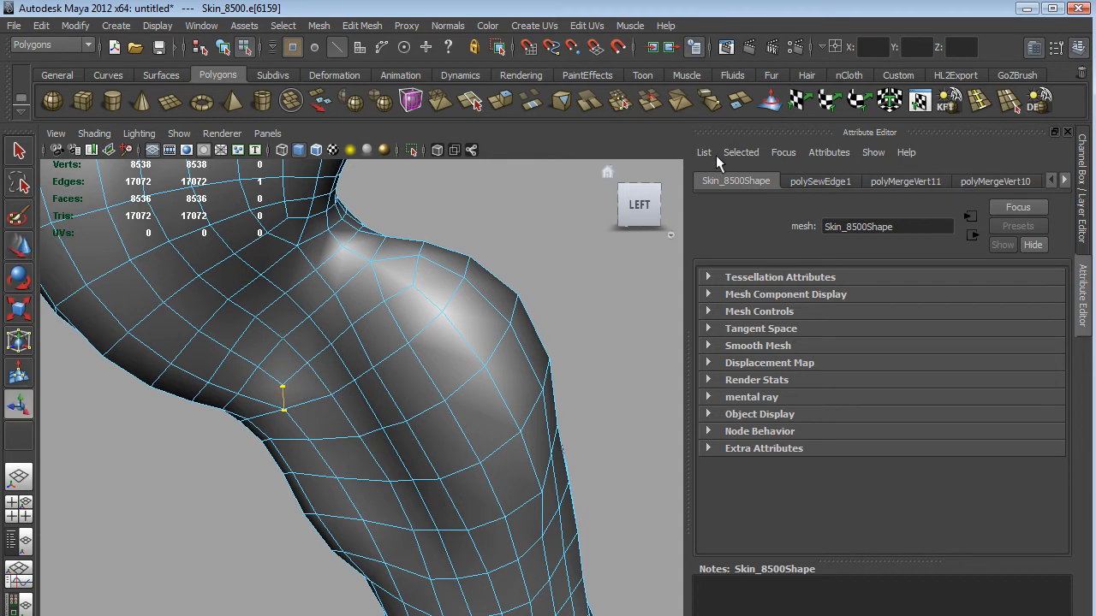
{"action": "left_click", "coordinate": [710, 100]}
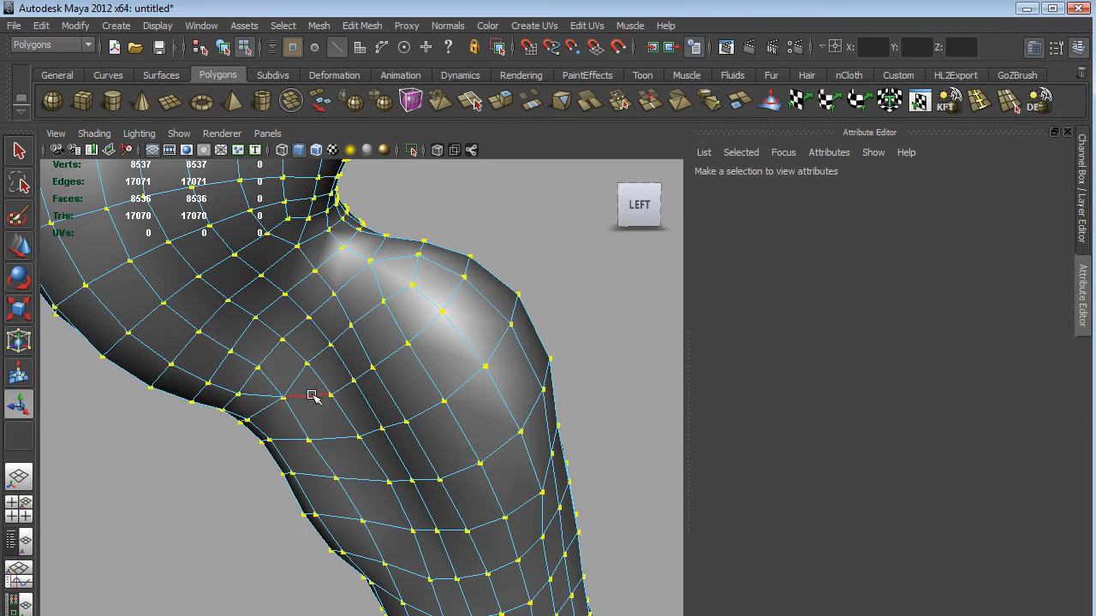
{"action": "left_click", "coordinate": [317, 394]}
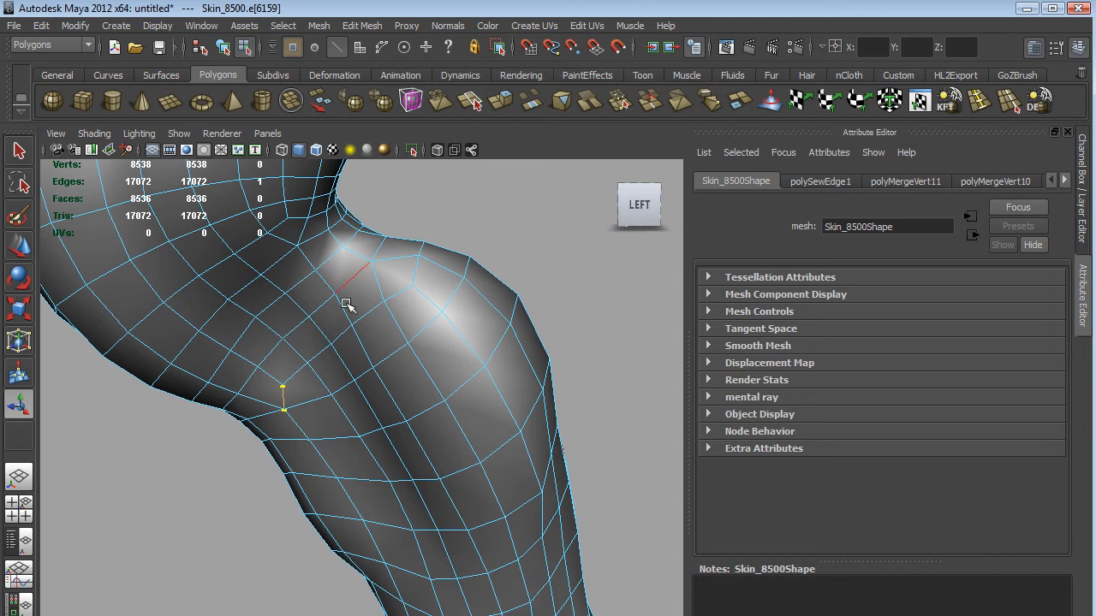
Delete the closed edge loop around the middle of the calf, together with its vertices, to thin out the mesh.
{"action": "left_click_drag", "start_coordinate": [220, 600], "coordinate": [231, 553], "text": "alt"}
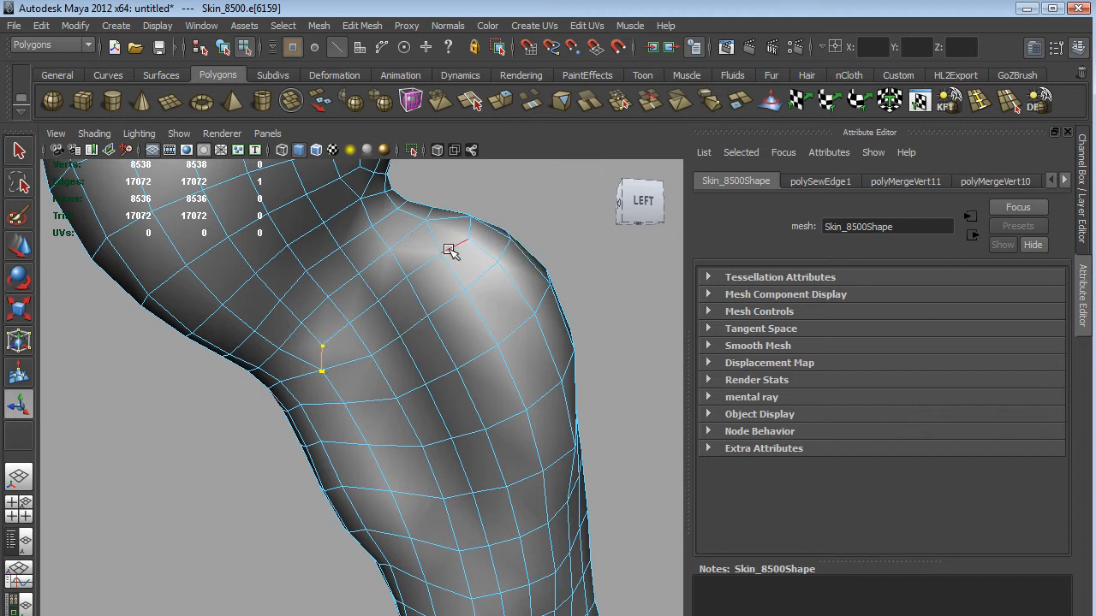
{"action": "left_click", "coordinate": [224, 531]}
{"action": "left_click_drag", "start_coordinate": [185, 551], "coordinate": [170, 477], "text": "alt"}
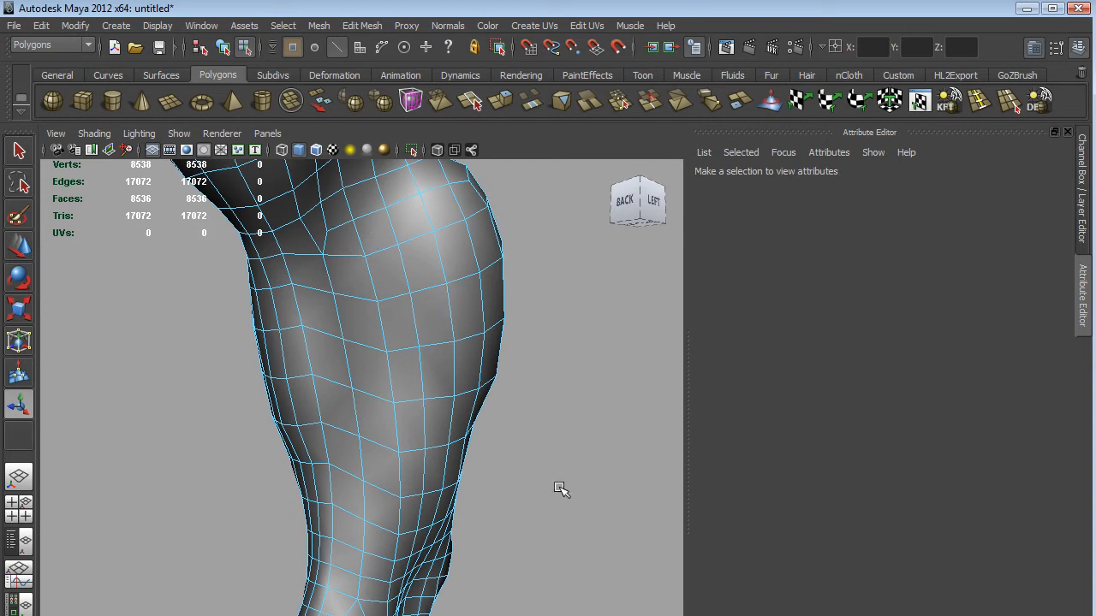
{"action": "left_click_drag", "start_coordinate": [509, 591], "coordinate": [340, 486], "text": "alt"}
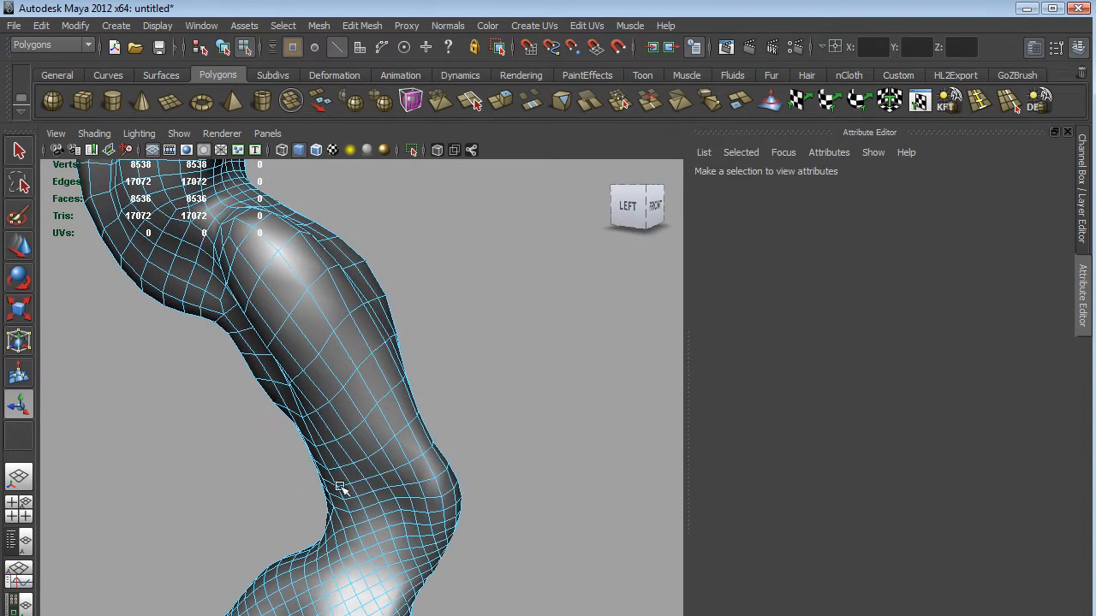
{"action": "left_click_drag", "start_coordinate": [436, 381], "coordinate": [567, 369], "text": "alt"}
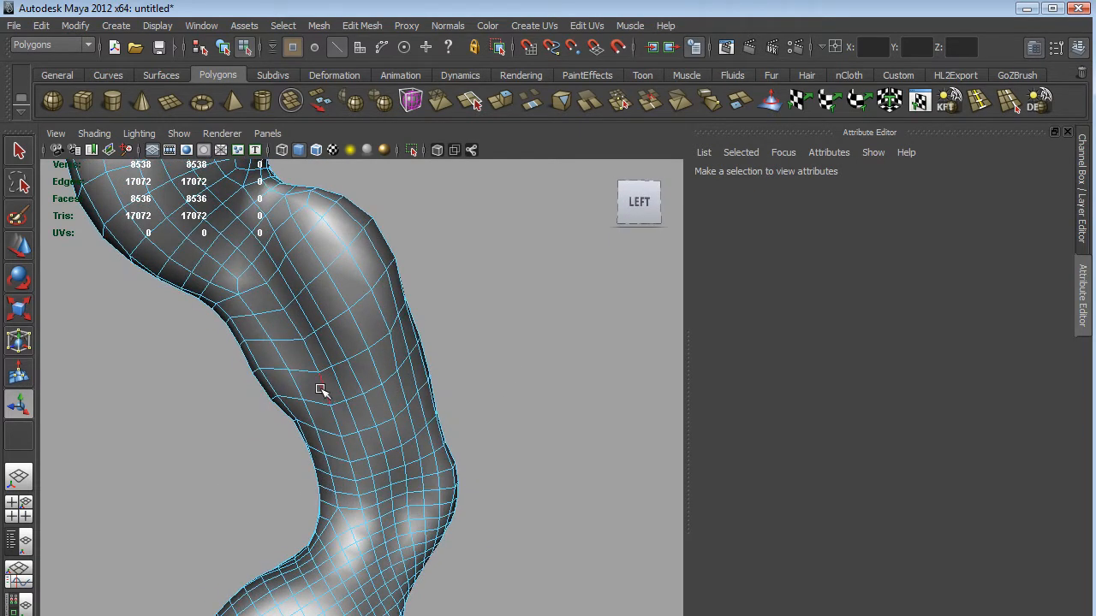
{"action": "key", "text": "ctrl+z"}
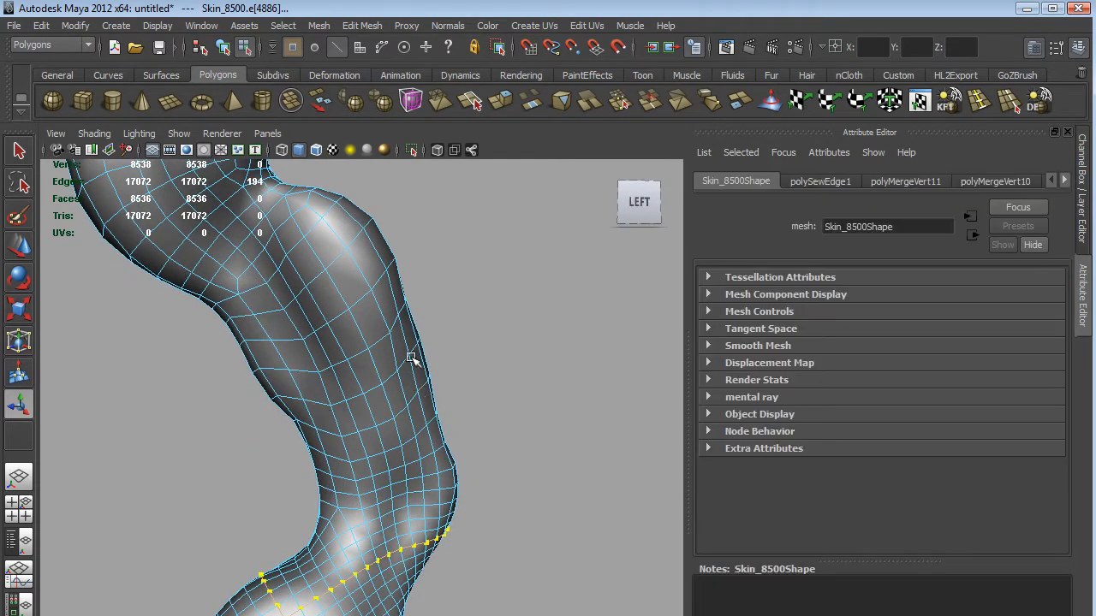
{"action": "double_click", "coordinate": [305, 372]}
{"action": "left_click", "coordinate": [1038, 100]}
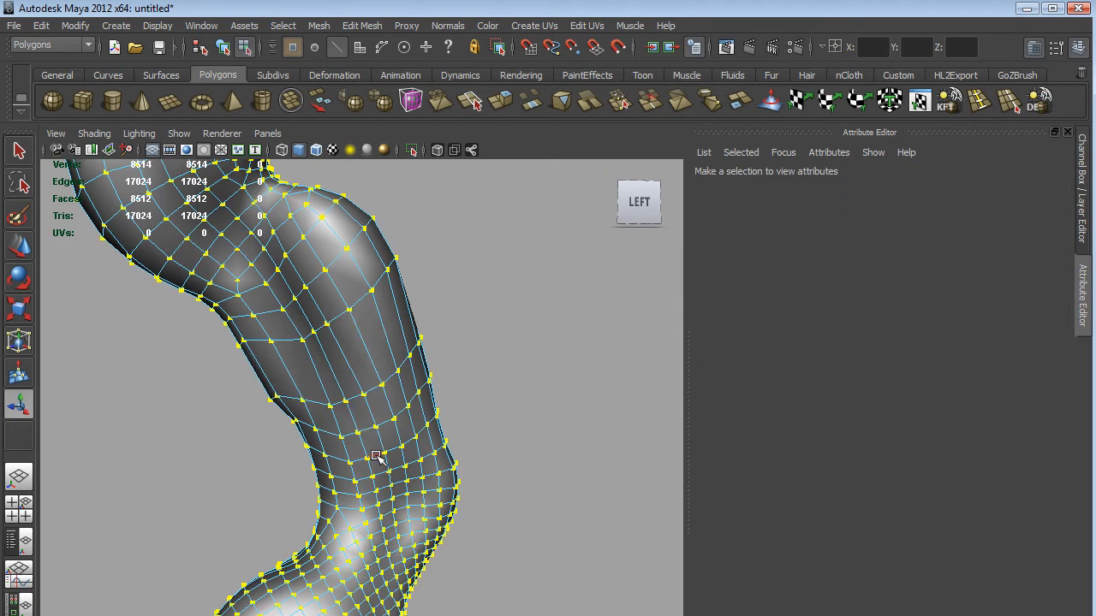
Delete the closed edge loop around the upper calf just below the knee, together with its vertices.
{"action": "double_click", "coordinate": [315, 281]}
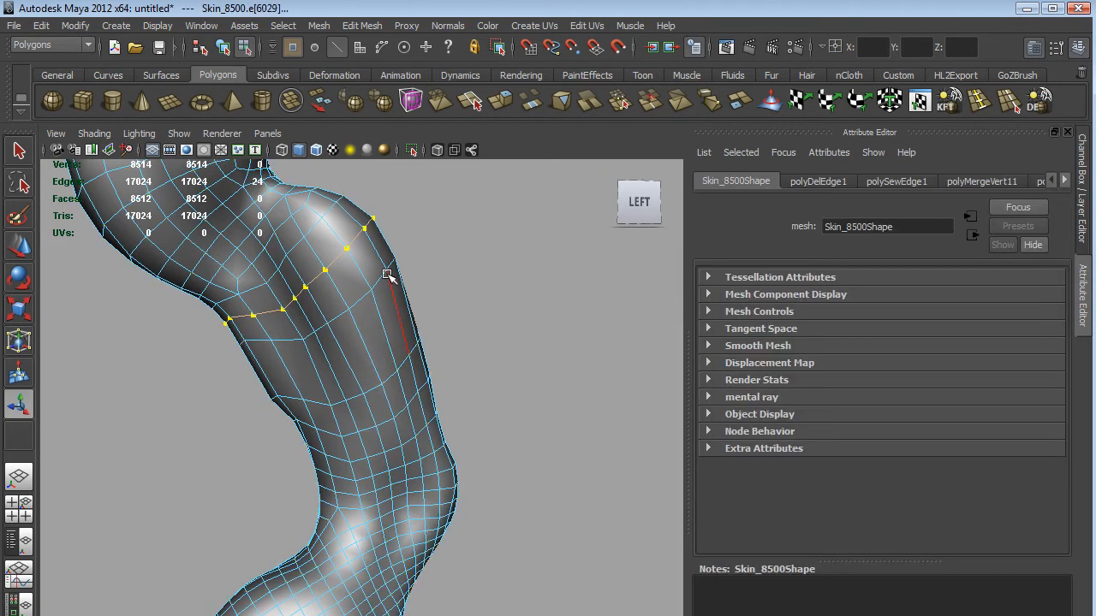
{"action": "left_click", "coordinate": [362, 26]}
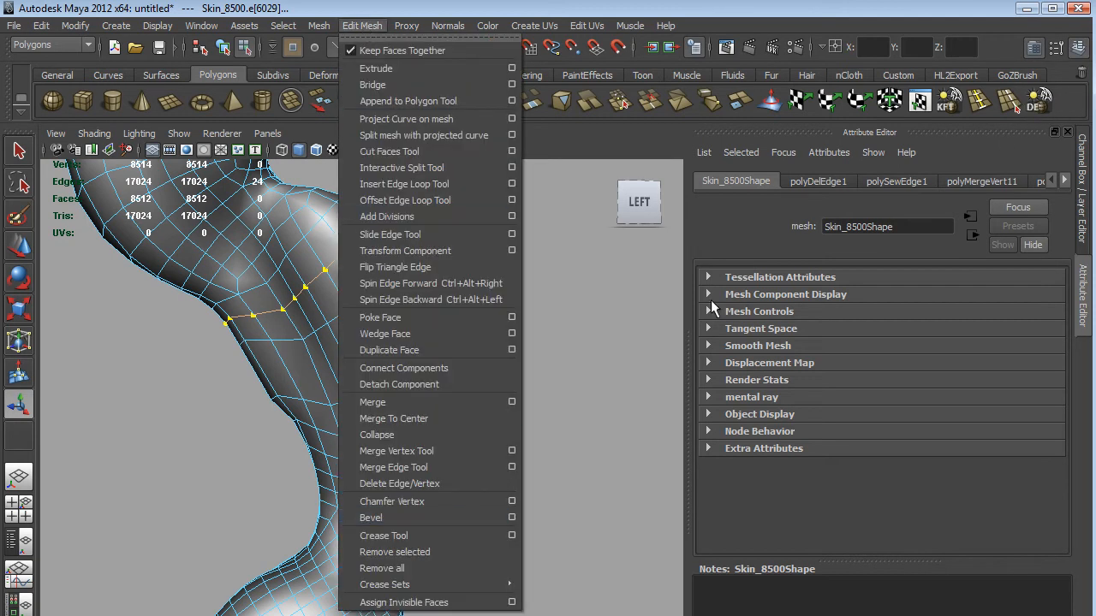
{"action": "left_click", "coordinate": [411, 487]}
{"action": "left_click_drag", "start_coordinate": [560, 335], "coordinate": [583, 356], "text": "alt"}
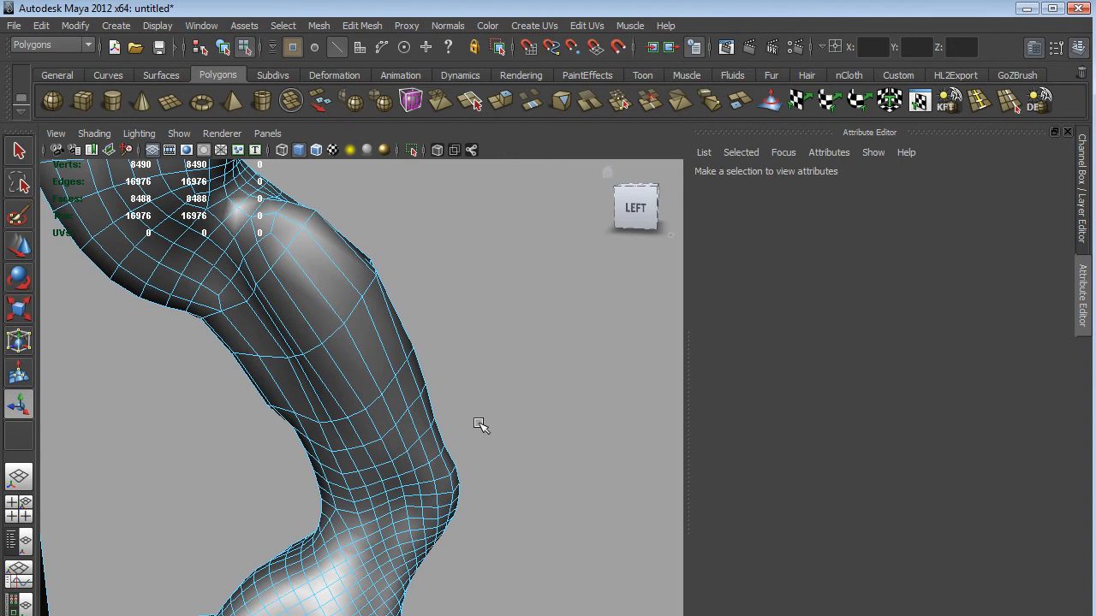
{"action": "left_click_drag", "start_coordinate": [544, 452], "coordinate": [643, 454], "text": "alt"}
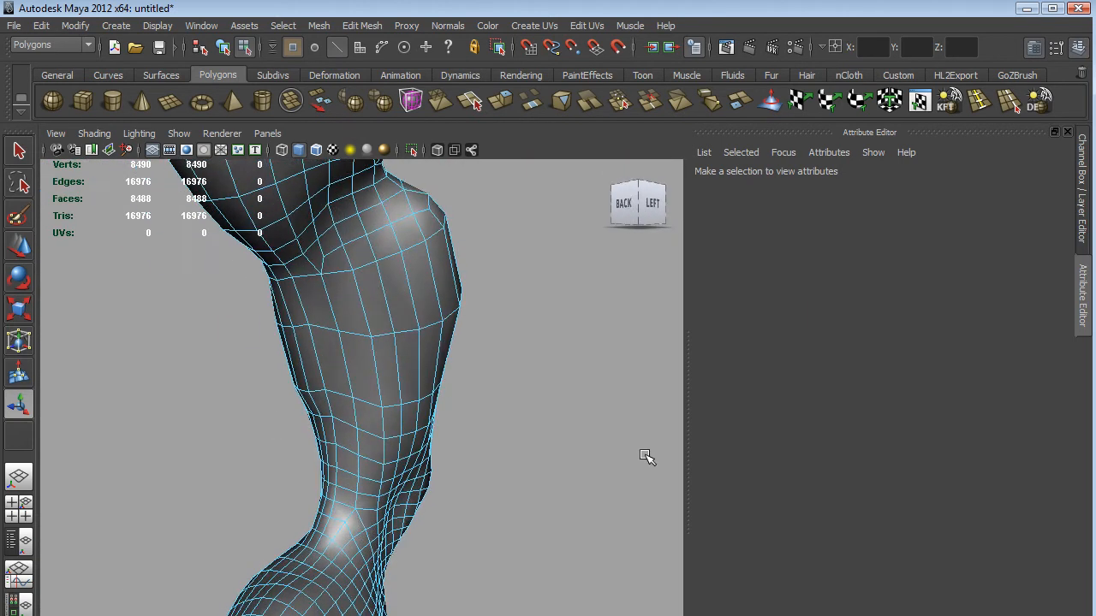
{"action": "left_click_drag", "start_coordinate": [505, 464], "coordinate": [534, 451], "text": "alt"}
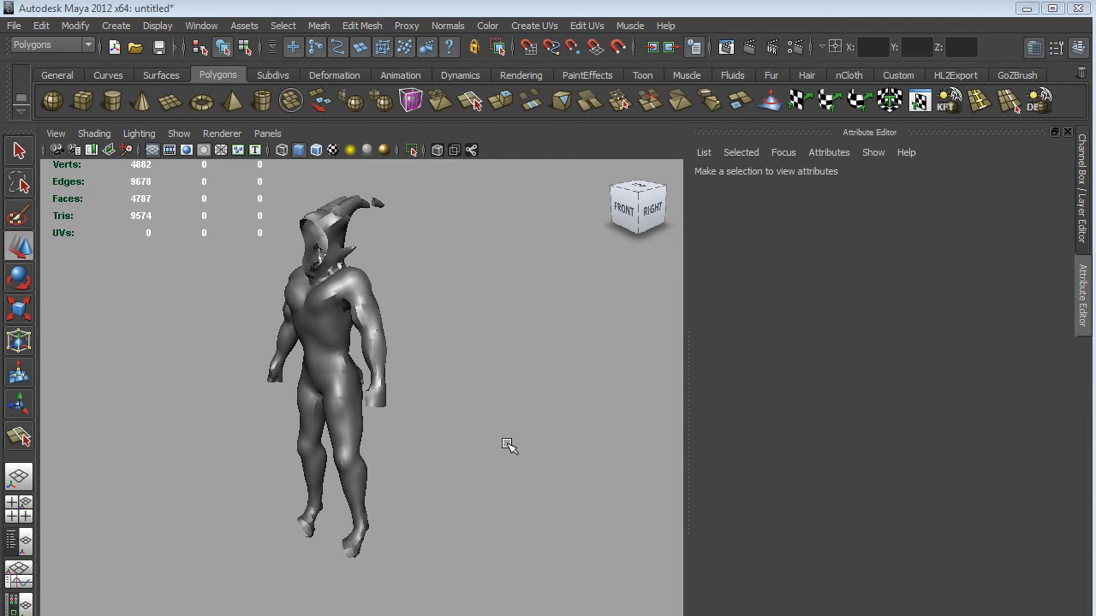
Select the low-resolution character mesh and examine the edge flow over its hips, thighs, knees and lower legs.
{"action": "left_click_drag", "start_coordinate": [442, 379], "coordinate": [477, 379], "text": "alt"}
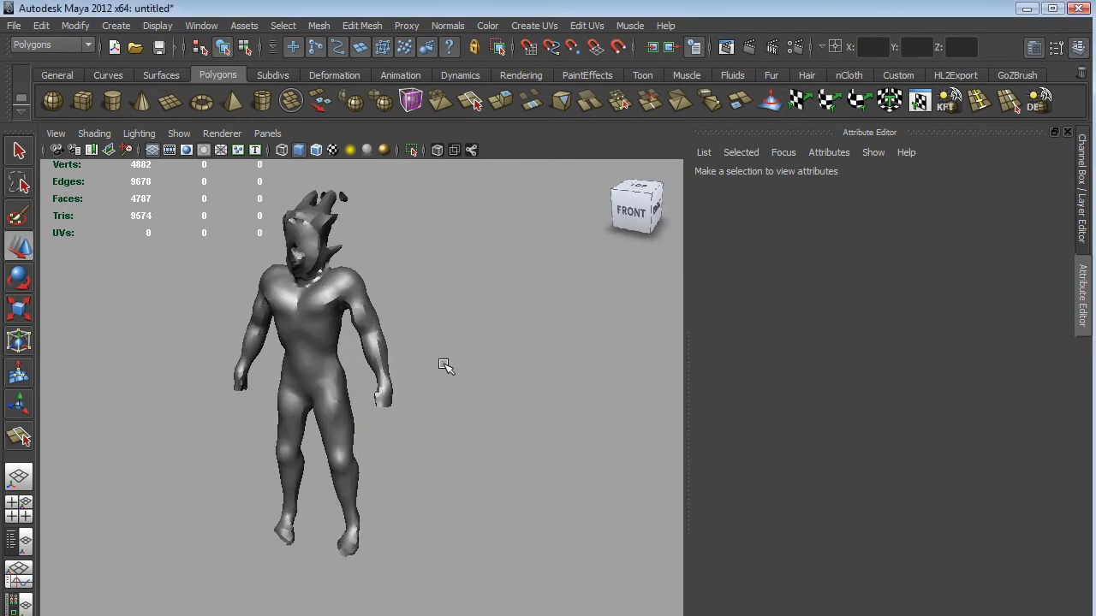
{"action": "middle_click_drag", "start_coordinate": [420, 350], "coordinate": [482, 341], "text": "alt"}
{"action": "right_click_drag", "start_coordinate": [462, 334], "coordinate": [544, 378], "text": "alt"}
{"action": "middle_click_drag", "start_coordinate": [626, 396], "coordinate": [608, 417], "text": "alt"}
{"action": "left_click_drag", "start_coordinate": [609, 417], "coordinate": [466, 433], "text": "alt"}
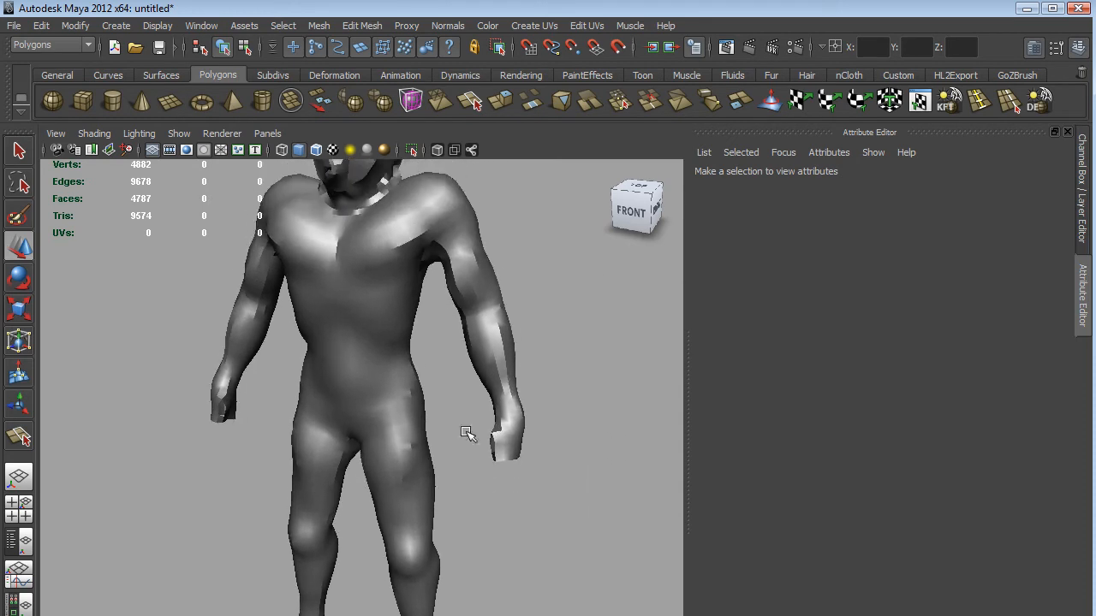
{"action": "left_click", "coordinate": [315, 316]}
{"action": "left_click_drag", "start_coordinate": [557, 457], "coordinate": [432, 436], "text": "alt"}
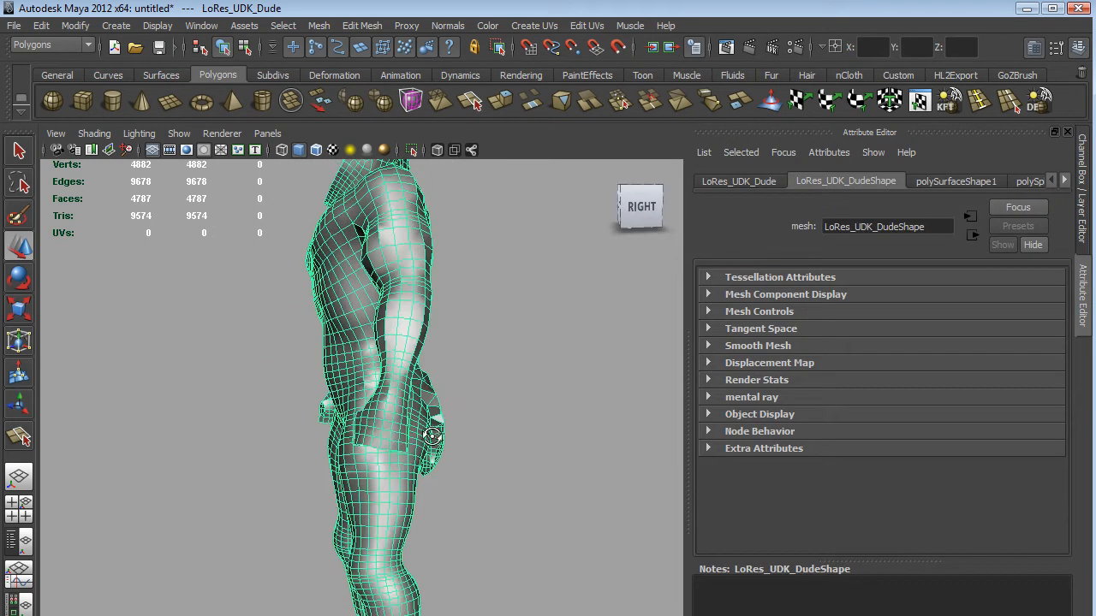
{"action": "middle_click_drag", "start_coordinate": [480, 591], "coordinate": [413, 461], "text": "alt"}
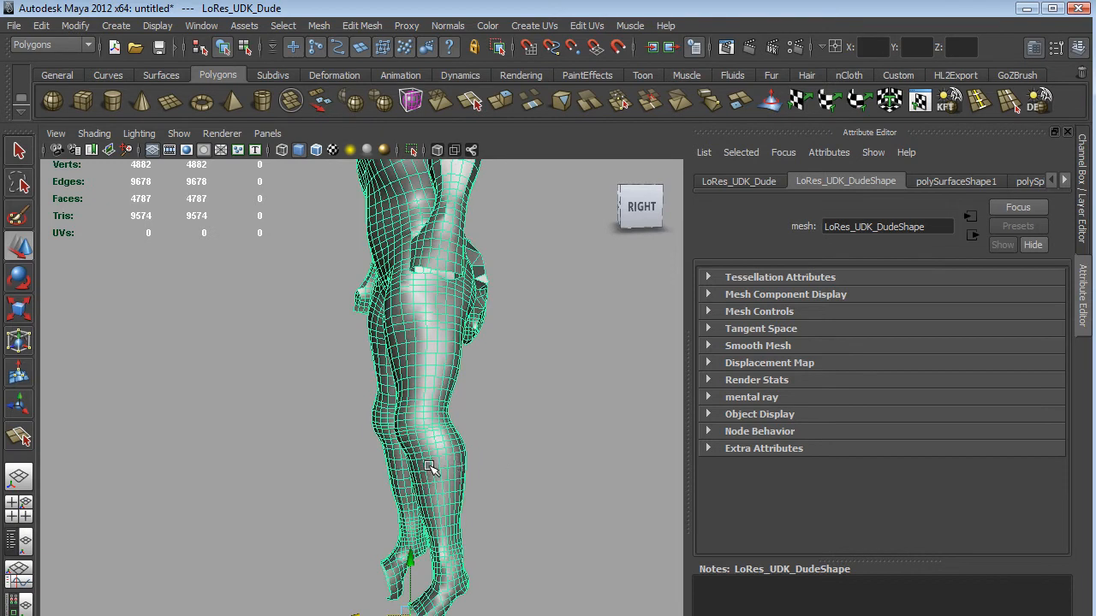
{"action": "left_click_drag", "start_coordinate": [445, 508], "coordinate": [596, 517], "text": "alt"}
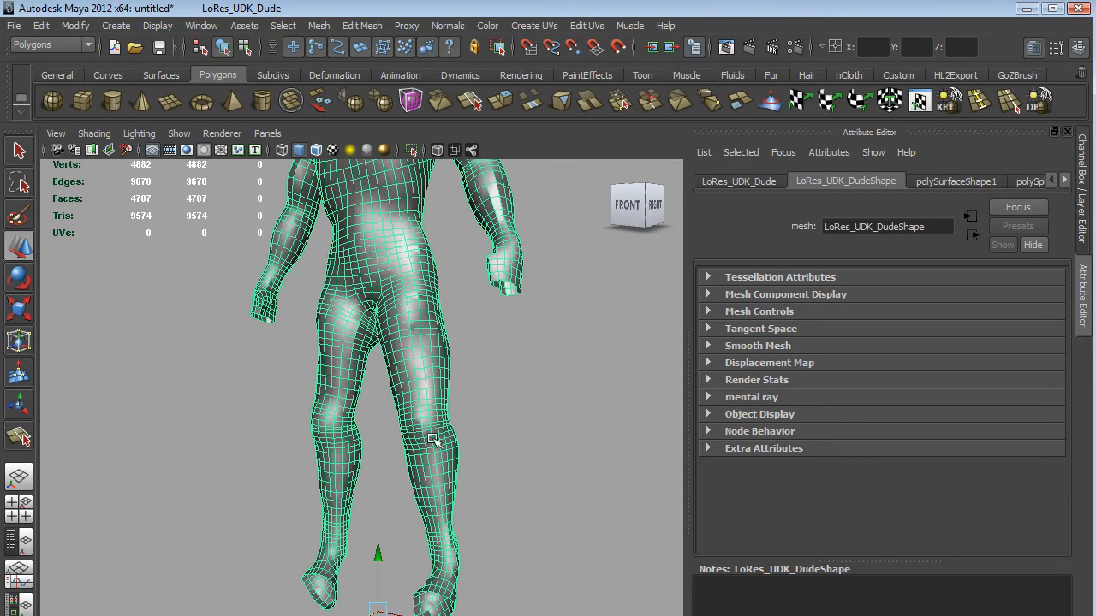
{"action": "scroll", "coordinate": [424, 432], "scroll_direction": "up", "scroll_amount": 3}
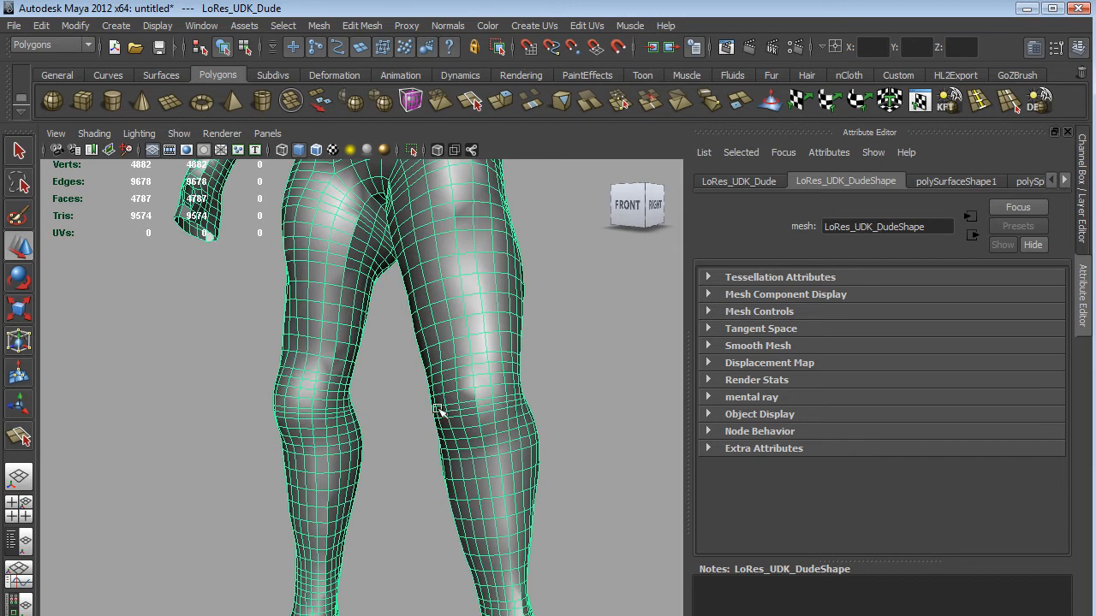
Examine the edge flow over the character's chest, shoulders, armpit and neck.
{"action": "middle_click_drag", "start_coordinate": [550, 357], "coordinate": [462, 440], "text": "alt"}
{"action": "left_click_drag", "start_coordinate": [523, 225], "coordinate": [582, 384], "text": "alt"}
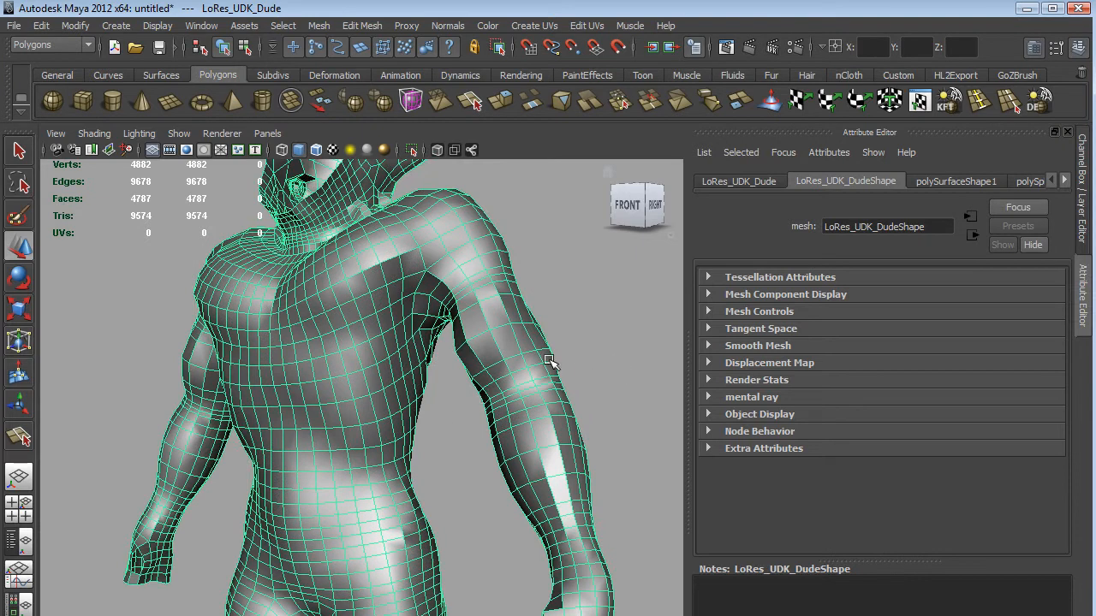
{"action": "left_click_drag", "start_coordinate": [589, 346], "coordinate": [612, 361], "text": "alt"}
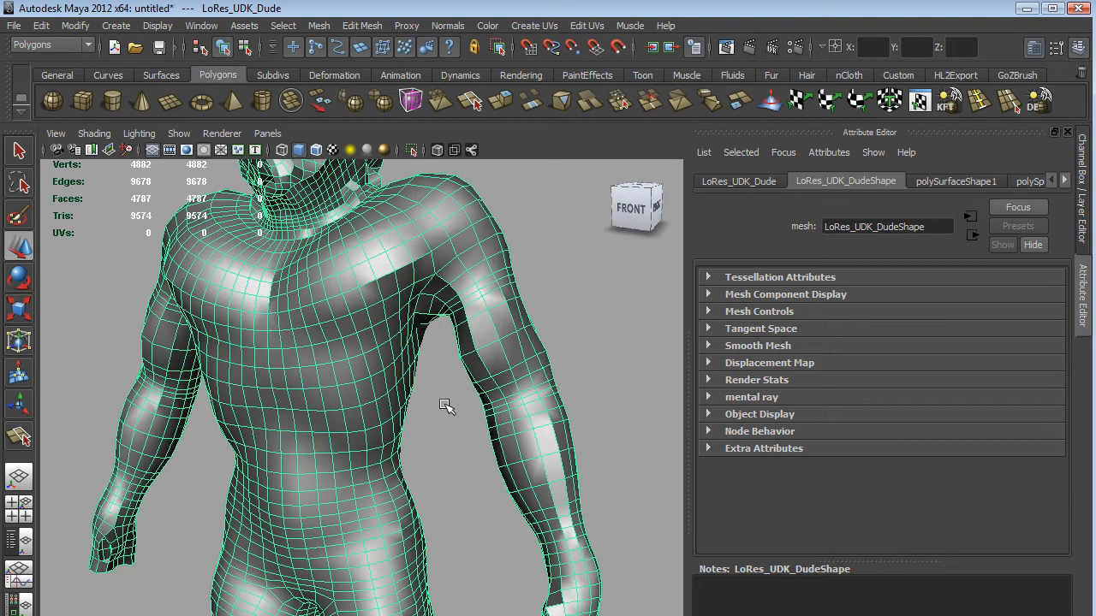
{"action": "left_click_drag", "start_coordinate": [575, 330], "coordinate": [562, 384], "text": "alt"}
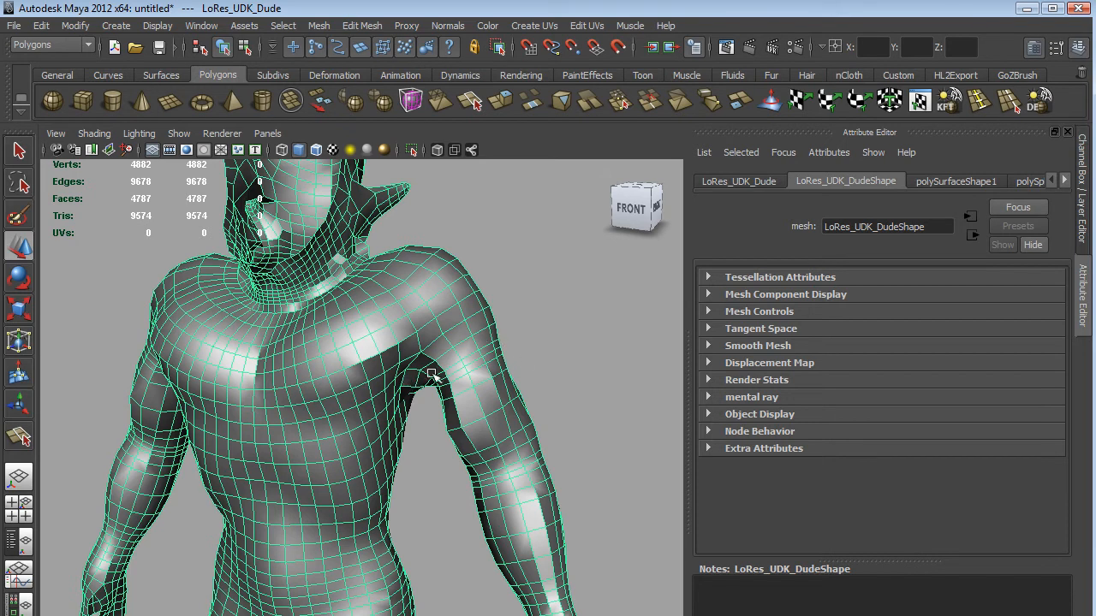
{"action": "middle_click_drag", "start_coordinate": [531, 343], "coordinate": [550, 405], "text": "alt"}
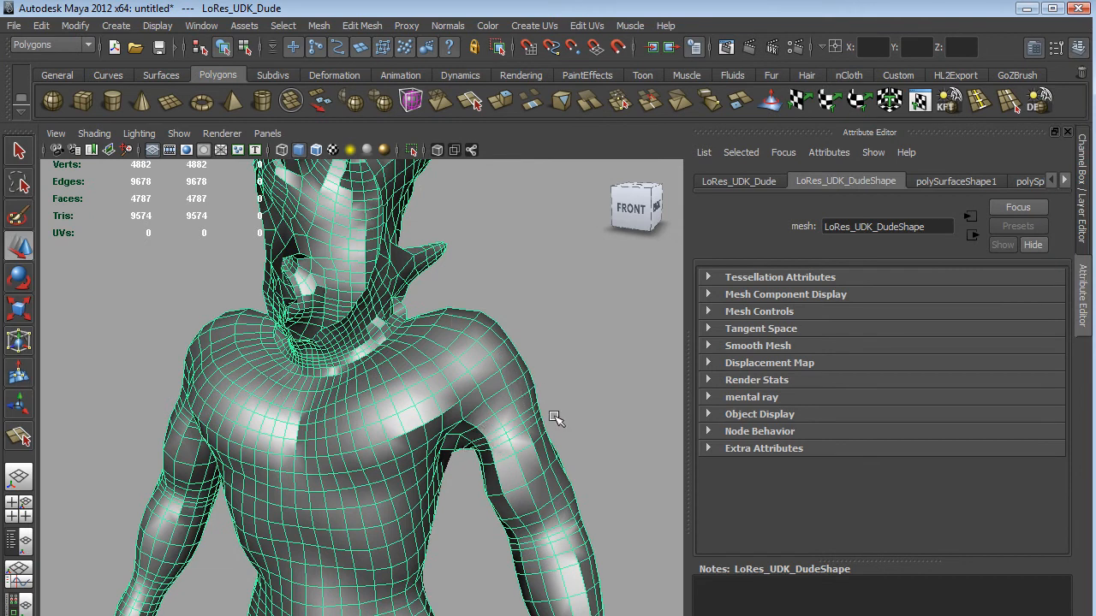
Examine the head's open horn stumps and the detached horn tips from the side, back and above.
{"action": "left_click_drag", "start_coordinate": [514, 271], "coordinate": [436, 410], "text": "alt"}
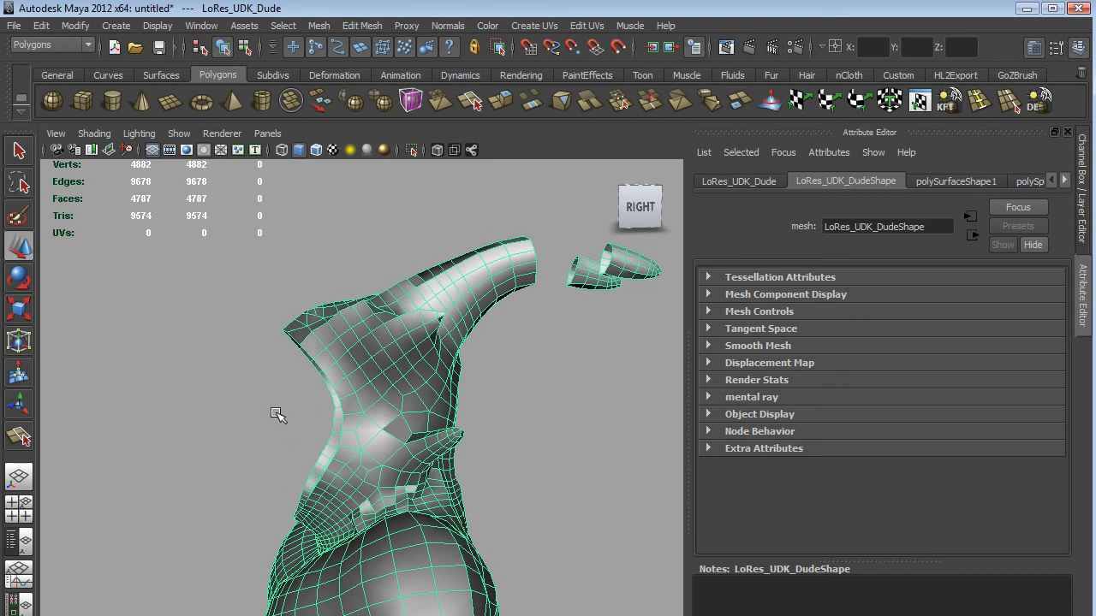
{"action": "middle_click_drag", "start_coordinate": [485, 366], "coordinate": [423, 354], "text": "alt"}
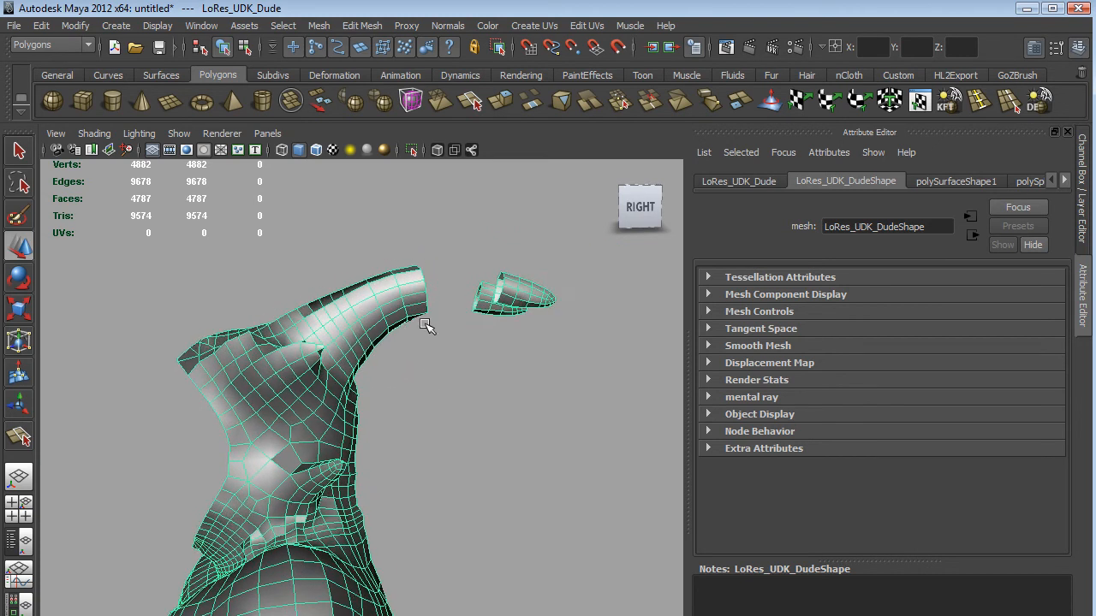
{"action": "left_click_drag", "start_coordinate": [462, 390], "coordinate": [471, 423], "text": "alt"}
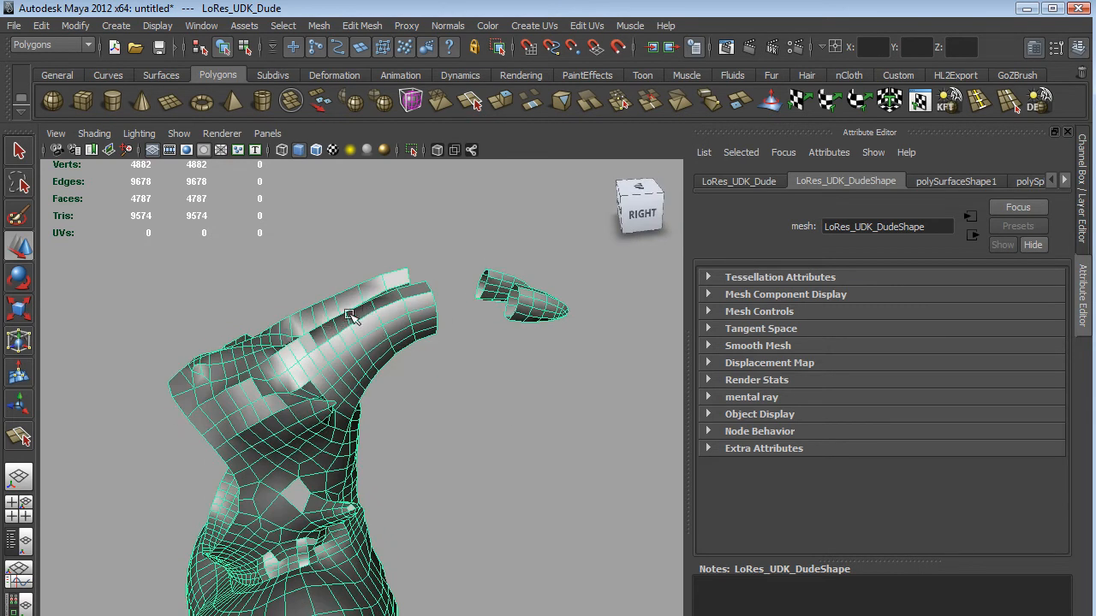
{"action": "left_click_drag", "start_coordinate": [484, 414], "coordinate": [451, 318], "text": "alt"}
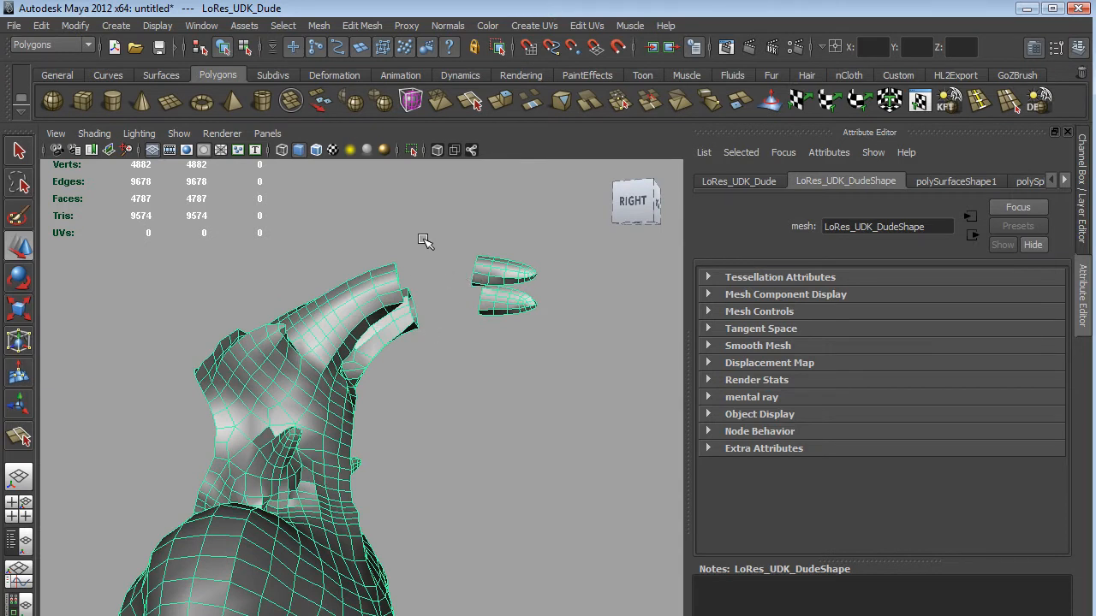
{"action": "left_click_drag", "start_coordinate": [471, 386], "coordinate": [340, 356], "text": "alt"}
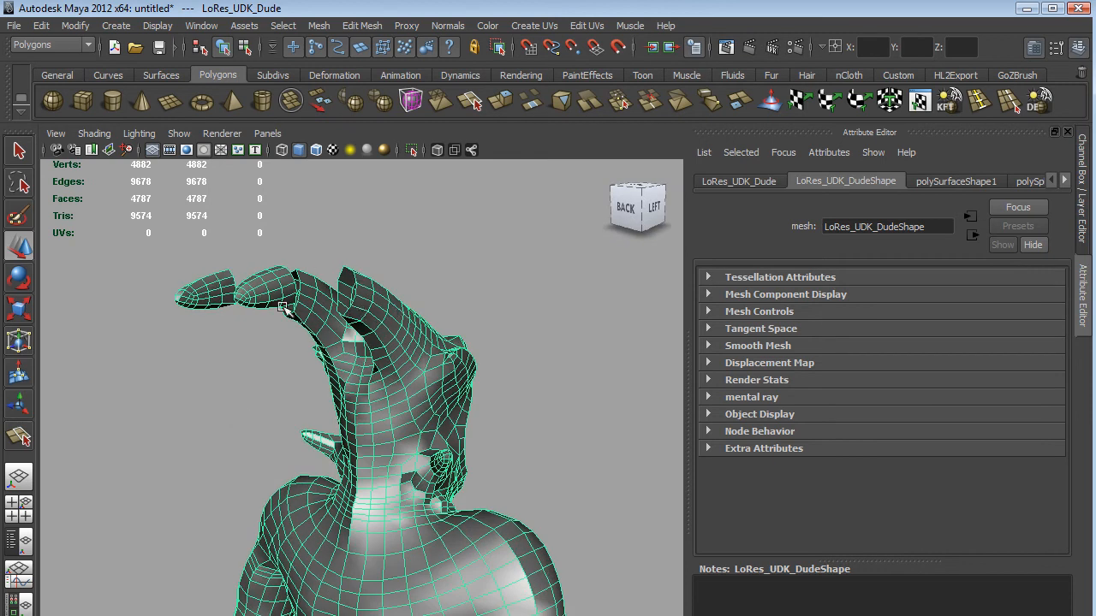
{"action": "left_click_drag", "start_coordinate": [531, 366], "coordinate": [644, 373], "text": "alt"}
{"action": "left_click_drag", "start_coordinate": [454, 434], "coordinate": [329, 460], "text": "alt"}
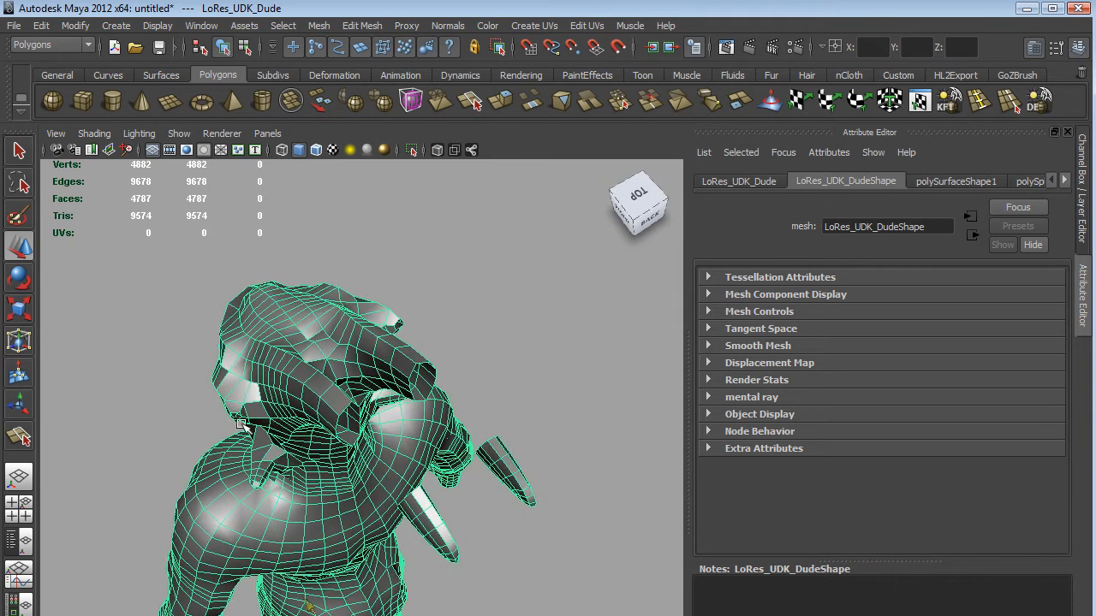
{"action": "left_click_drag", "start_coordinate": [177, 442], "coordinate": [257, 394], "text": "alt"}
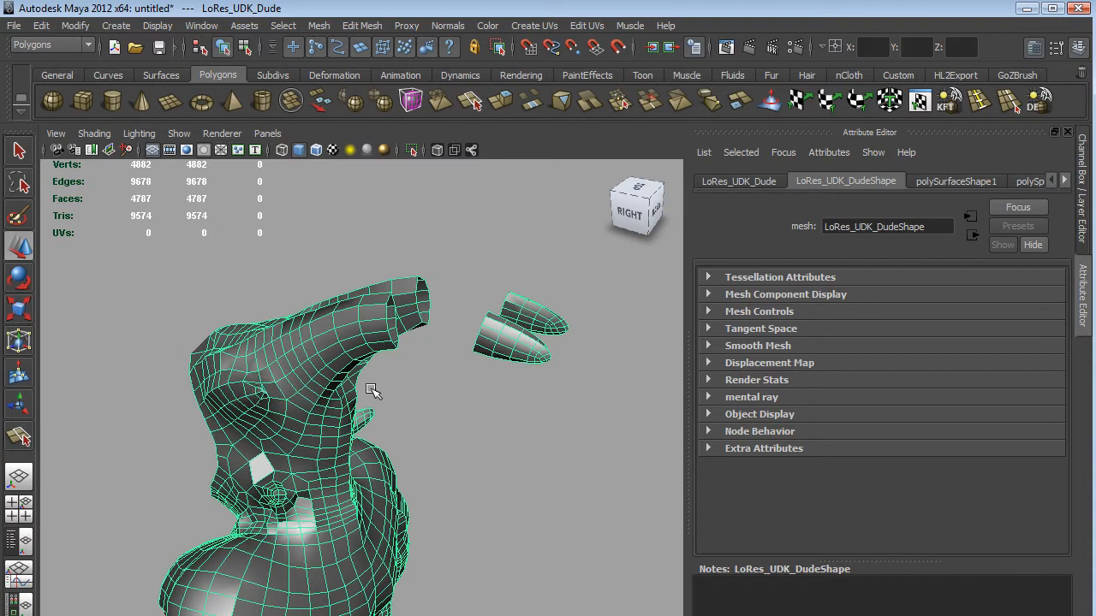
{"action": "middle_click_drag", "start_coordinate": [456, 378], "coordinate": [399, 382], "text": "alt"}
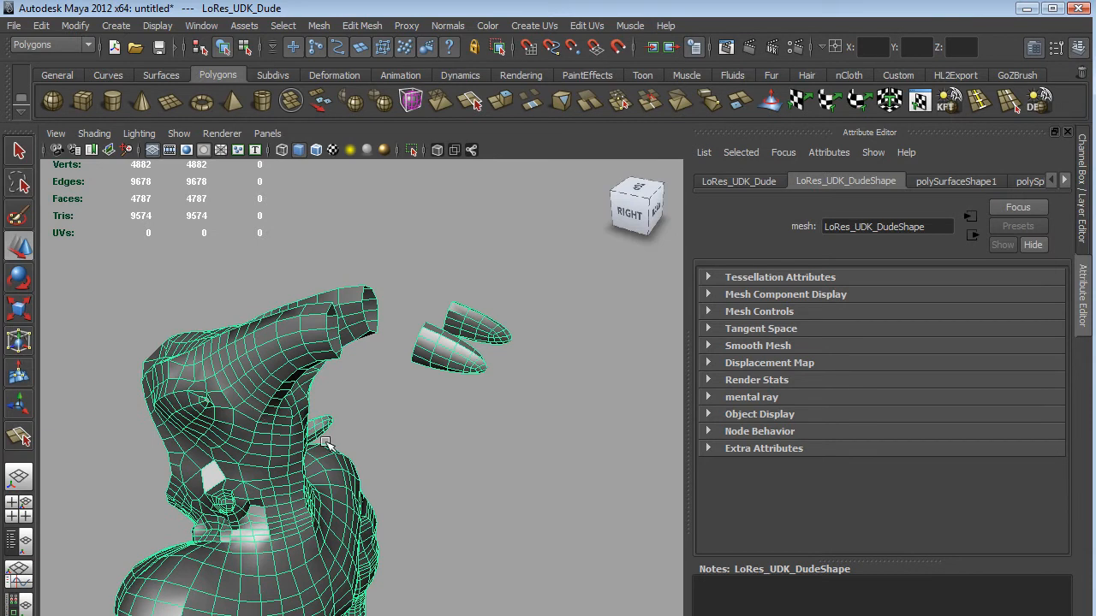
Switch to edge selection and pick rim edges on the open end of the nearer horn stump.
{"action": "left_click", "coordinate": [244, 48]}
{"action": "left_click_drag", "start_coordinate": [403, 547], "coordinate": [437, 464], "text": "alt"}
{"action": "scroll", "coordinate": [463, 385], "scroll_direction": "up", "scroll_amount": 5}
{"action": "left_click_drag", "start_coordinate": [392, 408], "coordinate": [514, 529], "text": "alt"}
{"action": "left_click_drag", "start_coordinate": [433, 476], "coordinate": [321, 478], "text": "alt"}
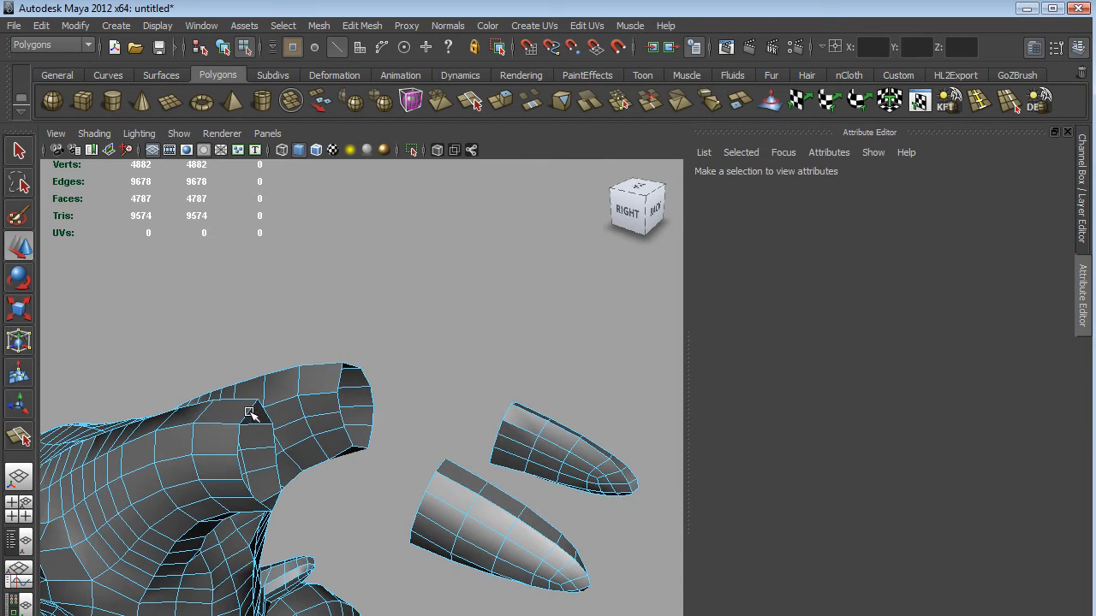
{"action": "left_click", "coordinate": [248, 410]}
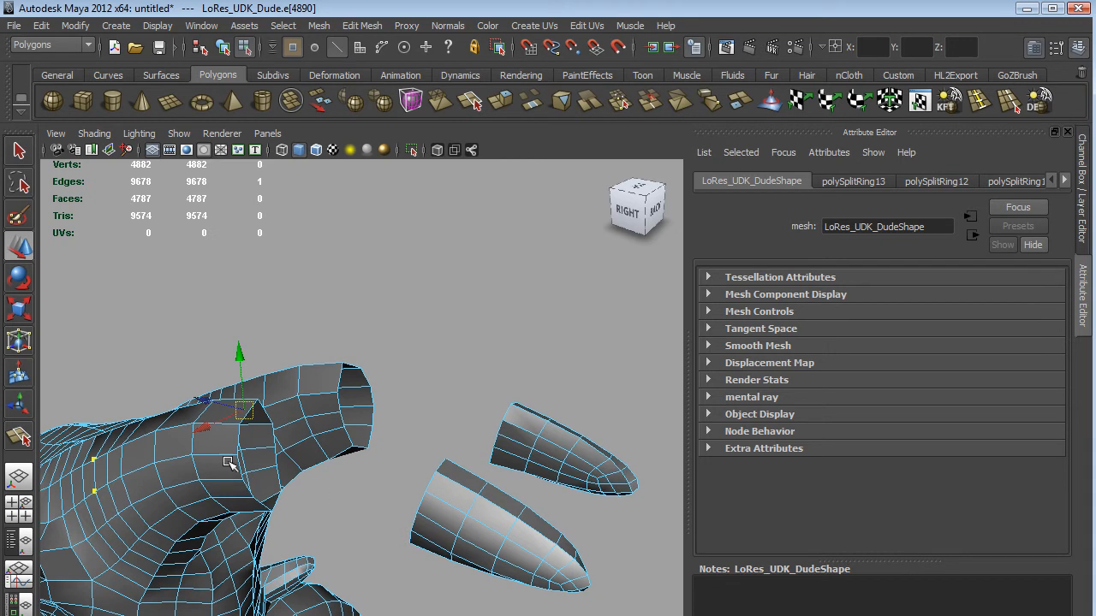
{"action": "left_click", "coordinate": [236, 442]}
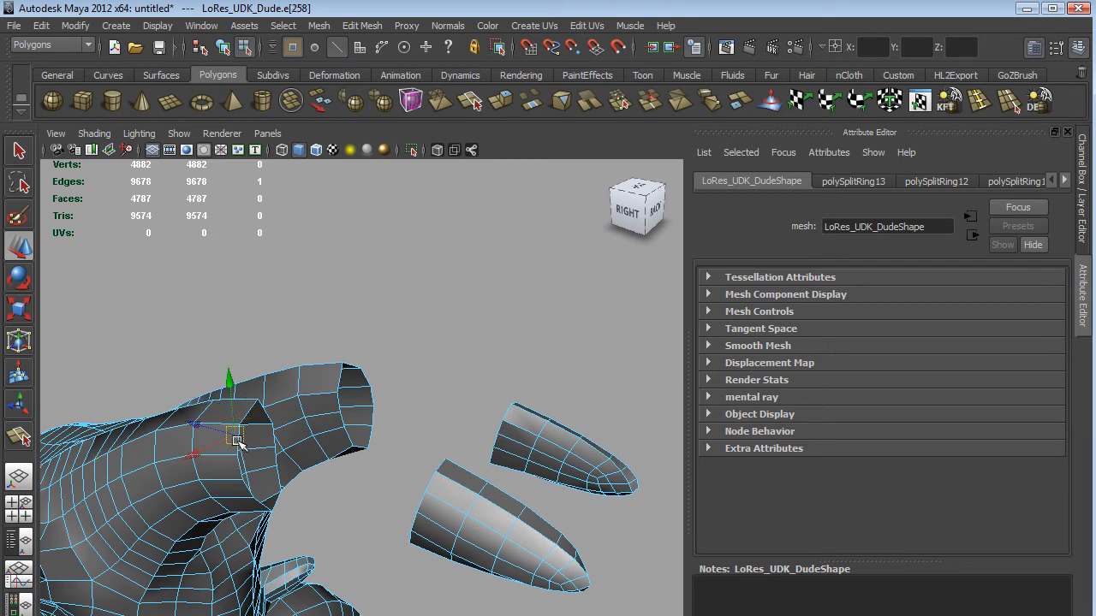
Select a rim edge on the farther horn stump and inspect the opening facing the detached tip.
{"action": "left_click", "coordinate": [338, 381]}
{"action": "key", "text": "f"}
{"action": "left_click_drag", "start_coordinate": [473, 377], "coordinate": [443, 374], "text": "alt"}
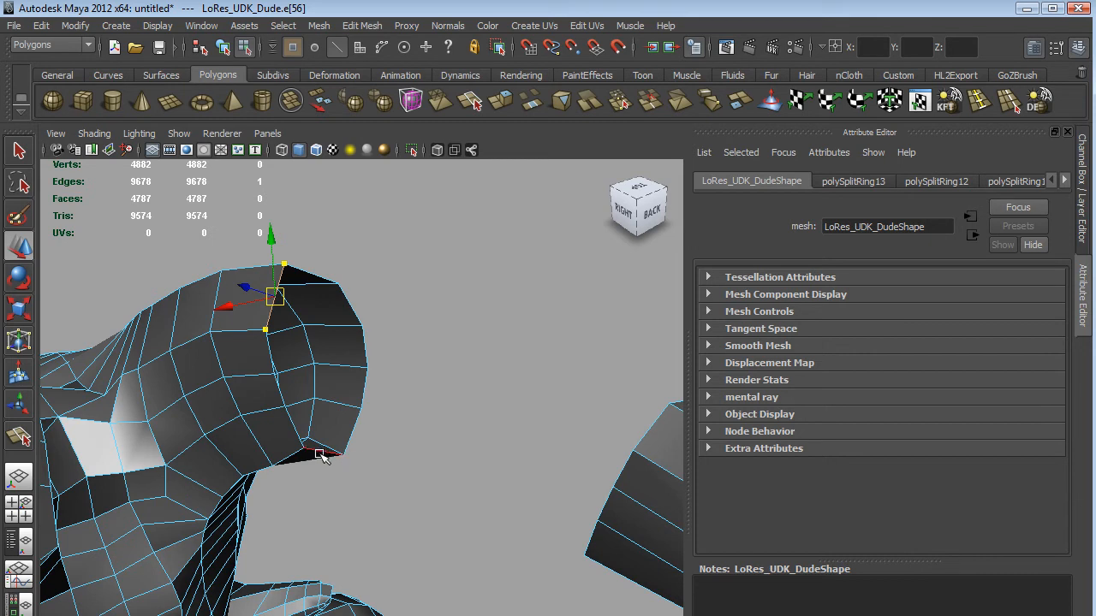
{"action": "left_click_drag", "start_coordinate": [327, 445], "coordinate": [220, 463], "text": "alt"}
{"action": "left_click_drag", "start_coordinate": [287, 574], "coordinate": [421, 503], "text": "alt"}
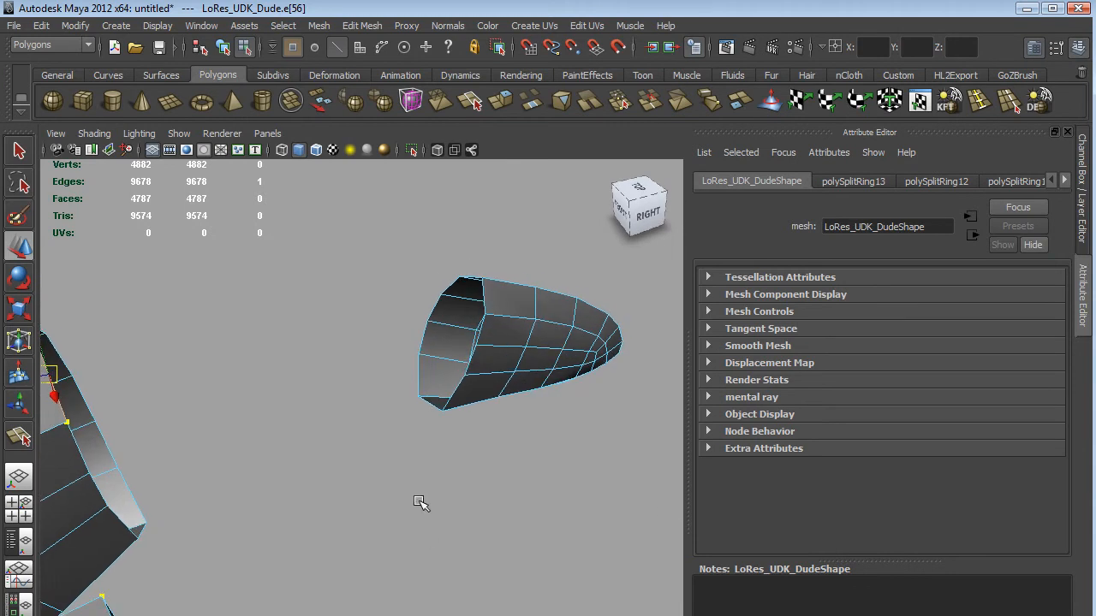
Select a lower rim edge on the detached horn tip and compare its opening with the horn stump's.
{"action": "left_click", "coordinate": [419, 377]}
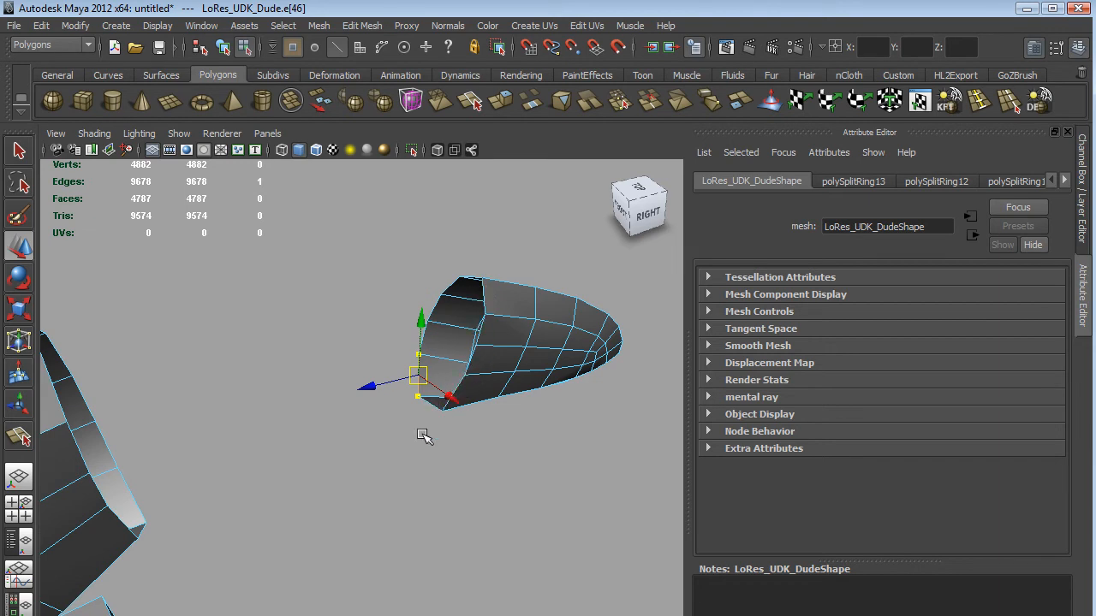
{"action": "left_click_drag", "start_coordinate": [490, 545], "coordinate": [431, 500], "text": "alt"}
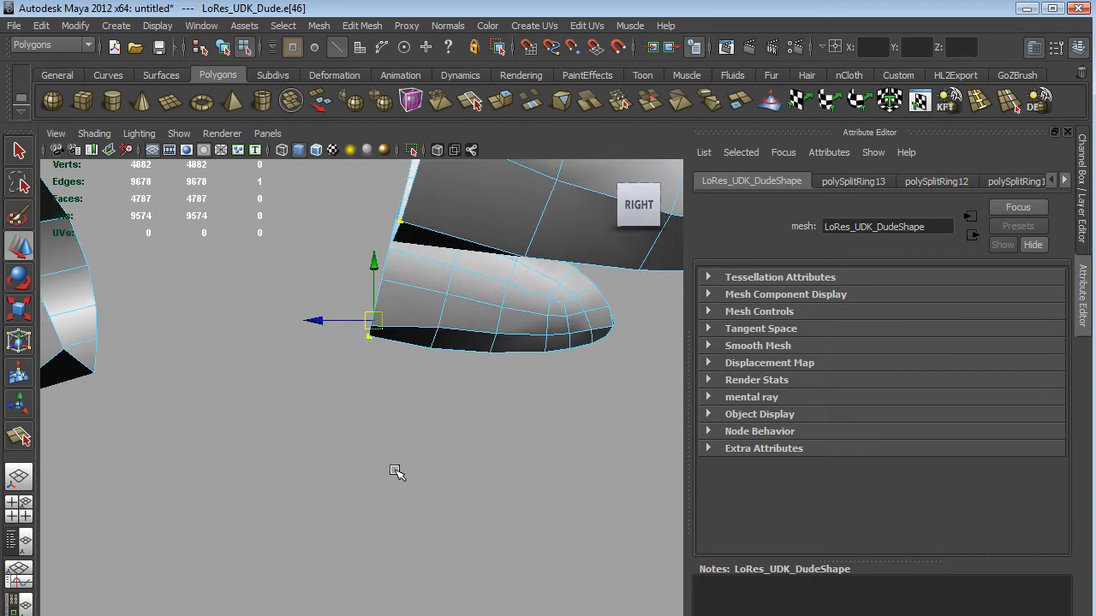
{"action": "scroll", "coordinate": [397, 473], "scroll_direction": "down", "scroll_amount": 3}
{"action": "scroll", "coordinate": [349, 428], "scroll_direction": "up", "scroll_amount": 2}
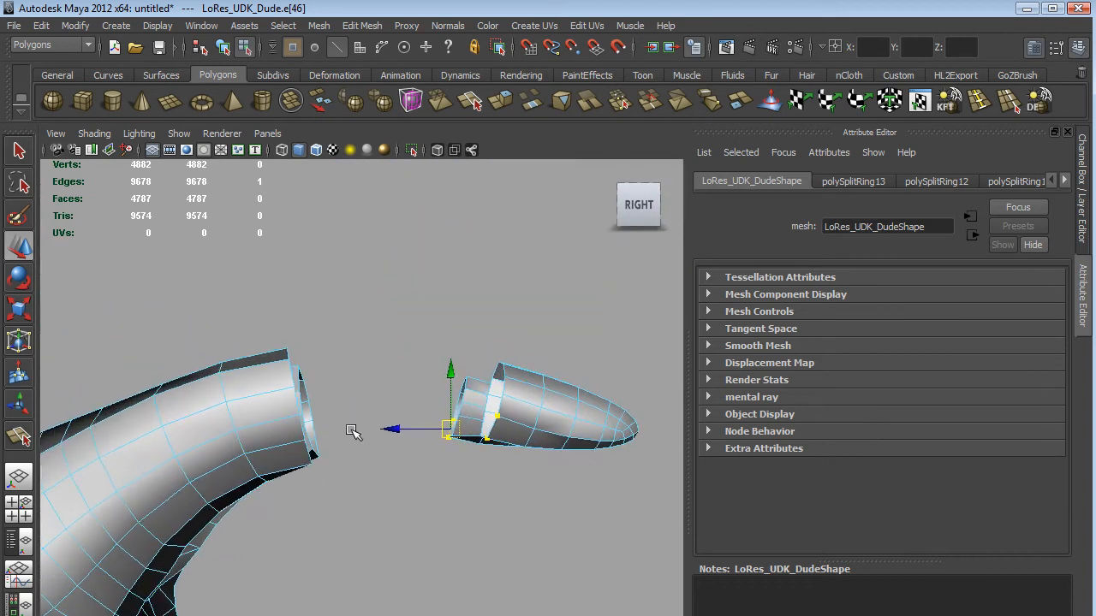
{"action": "scroll", "coordinate": [362, 428], "scroll_direction": "up", "scroll_amount": 2}
{"action": "left_click_drag", "start_coordinate": [422, 483], "coordinate": [411, 525], "text": "alt"}
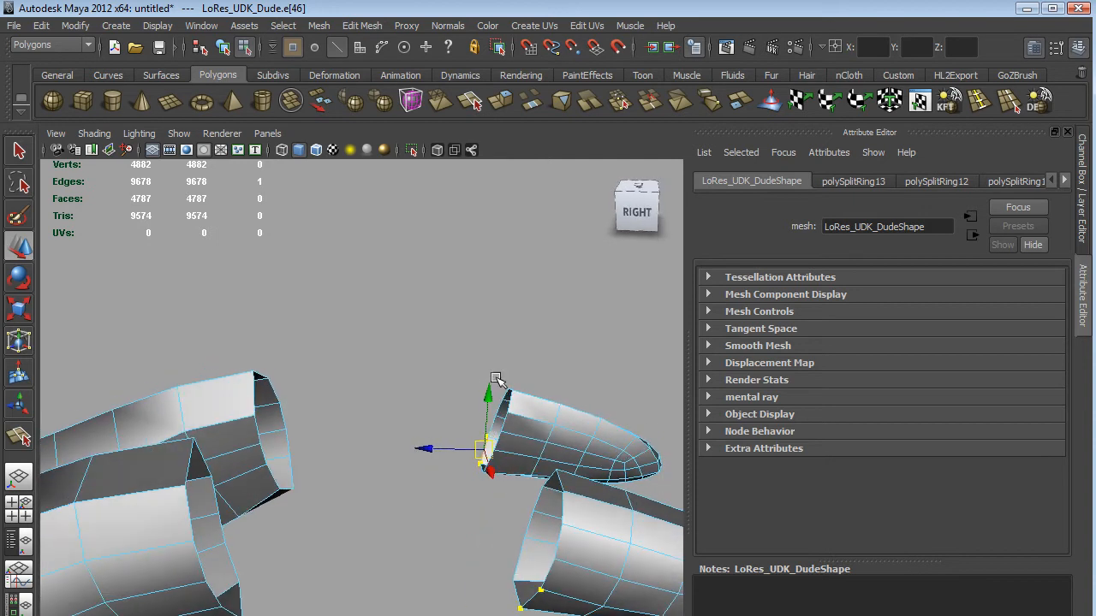
Select a rim edge on the horn stump, then one on the detached tip, to compare how the two openings line up.
{"action": "left_click", "coordinate": [205, 557]}
{"action": "left_click_drag", "start_coordinate": [445, 531], "coordinate": [403, 558], "text": "alt"}
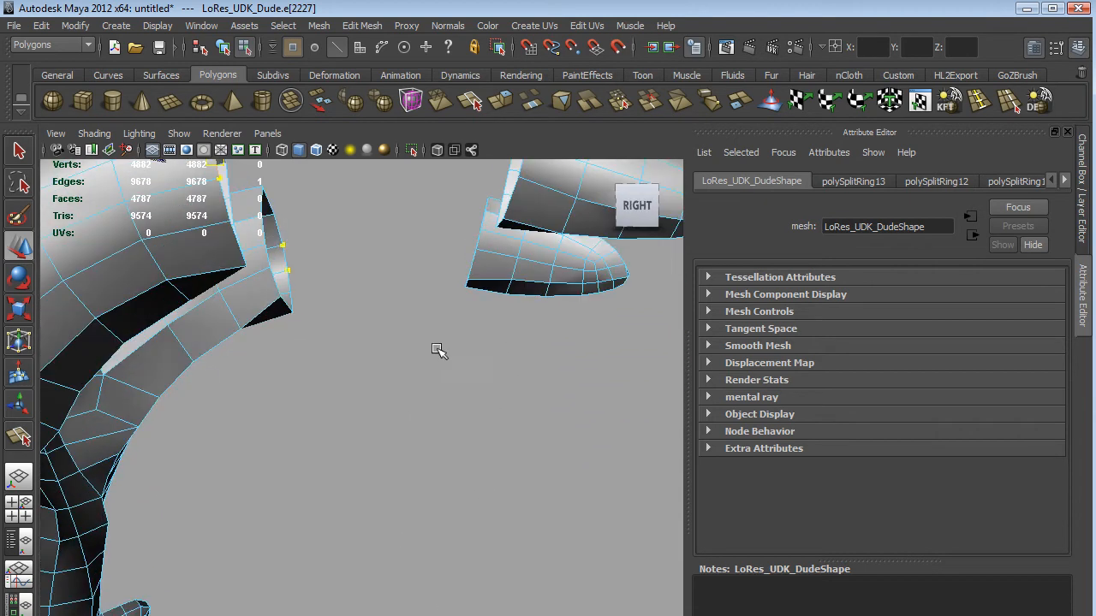
{"action": "scroll", "coordinate": [431, 345], "scroll_direction": "down", "scroll_amount": 2}
{"action": "middle_click_drag", "start_coordinate": [410, 330], "coordinate": [418, 380], "text": "alt"}
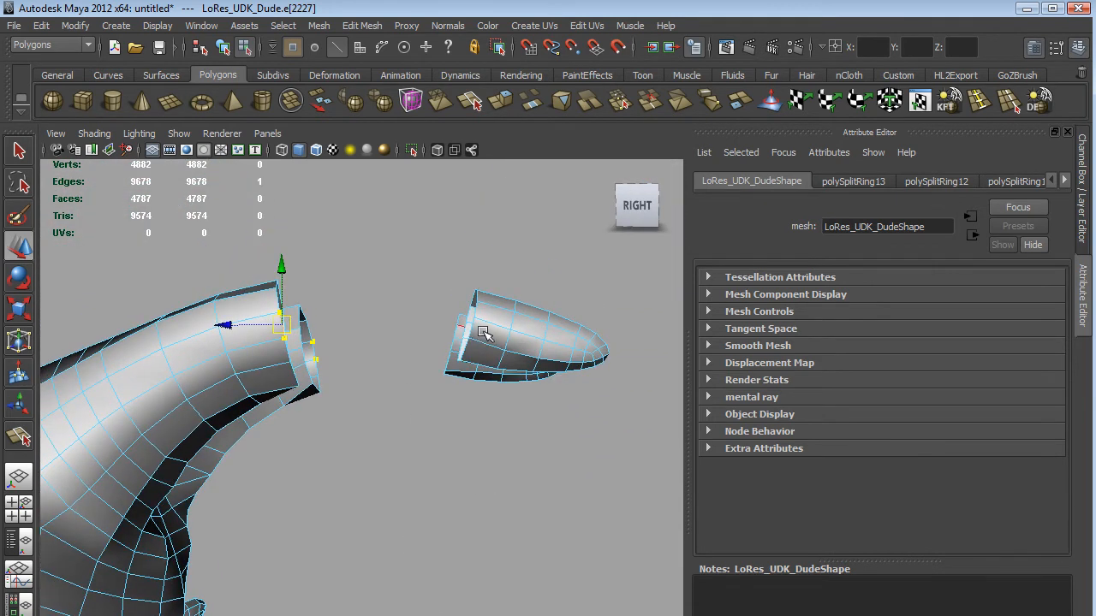
{"action": "left_click_drag", "start_coordinate": [469, 323], "coordinate": [411, 313], "text": "alt"}
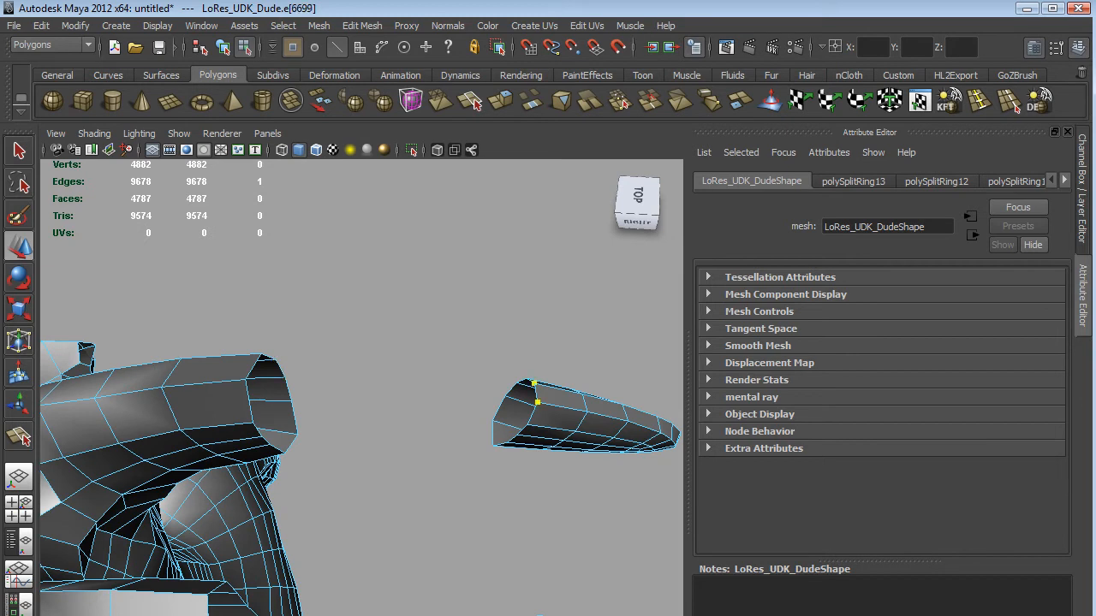
Try bridging a single rim edge on the horn stump to the matching rim edge on the detached tip.
{"action": "mouse_move", "coordinate": [462, 615]}
{"action": "left_mouse_down", "text": "alt"}
{"action": "mouse_move", "coordinate": [455, 600]}
{"action": "mouse_move", "coordinate": [459, 615]}
{"action": "left_mouse_up", "text": "alt"}
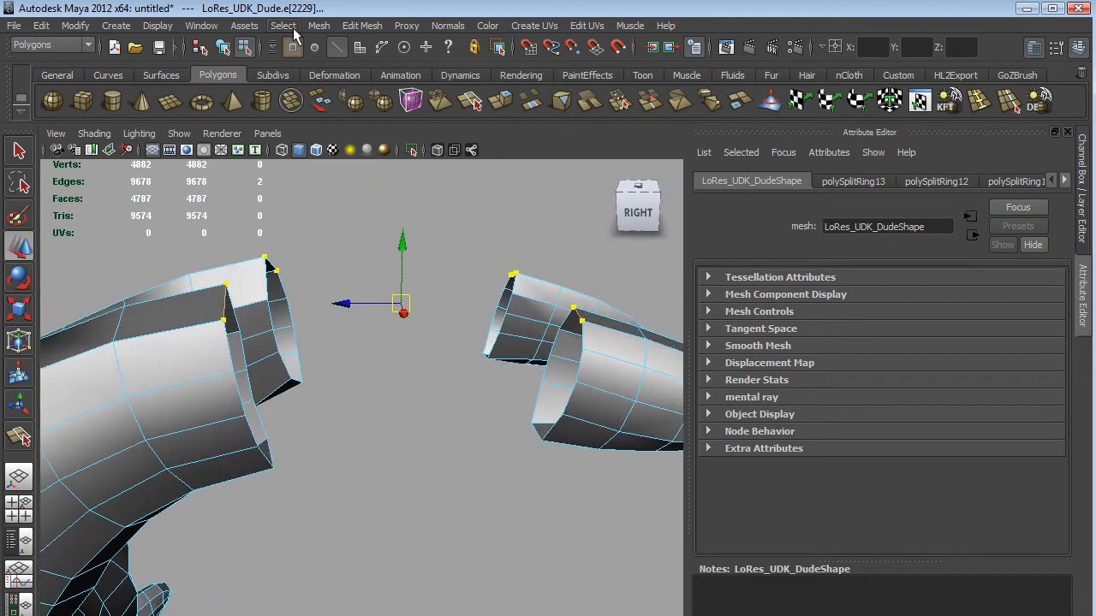
{"action": "left_click", "coordinate": [357, 27]}
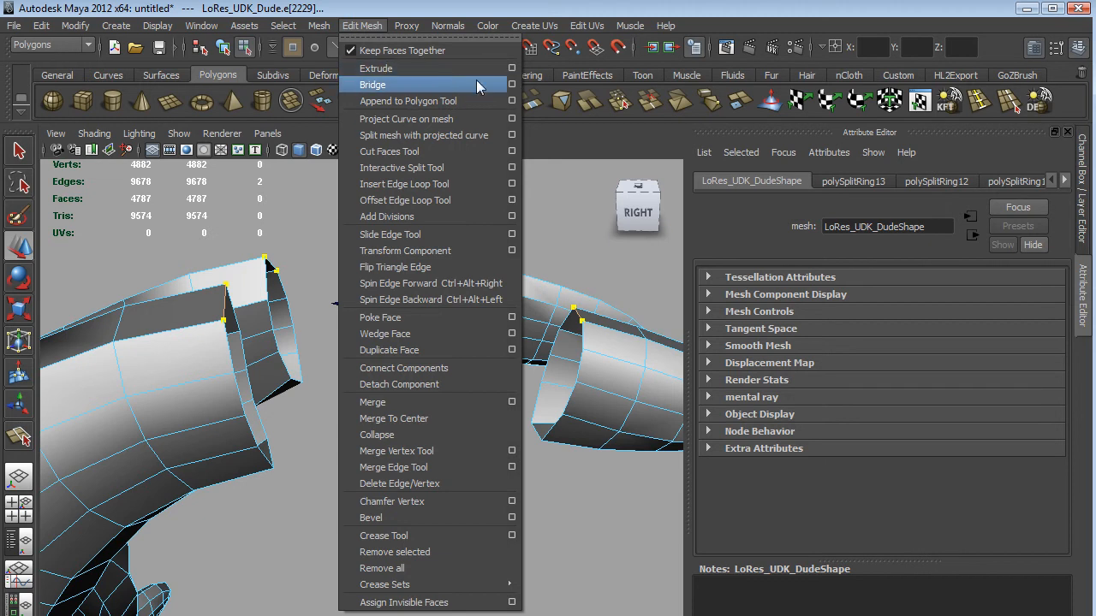
{"action": "left_click", "coordinate": [385, 89]}
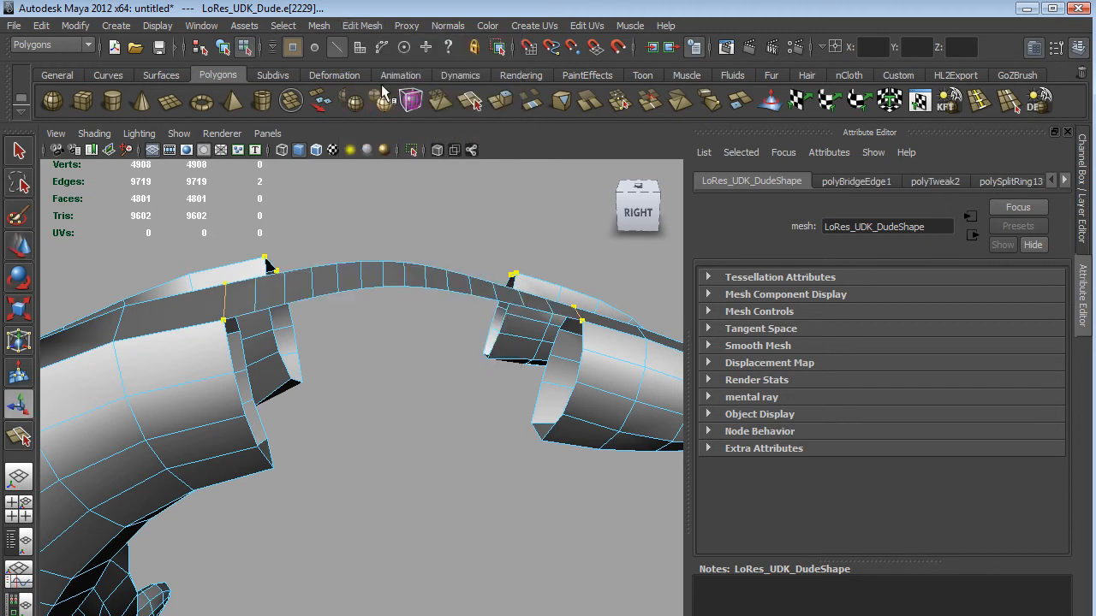
{"action": "left_click_drag", "start_coordinate": [374, 405], "coordinate": [359, 407], "text": "alt"}
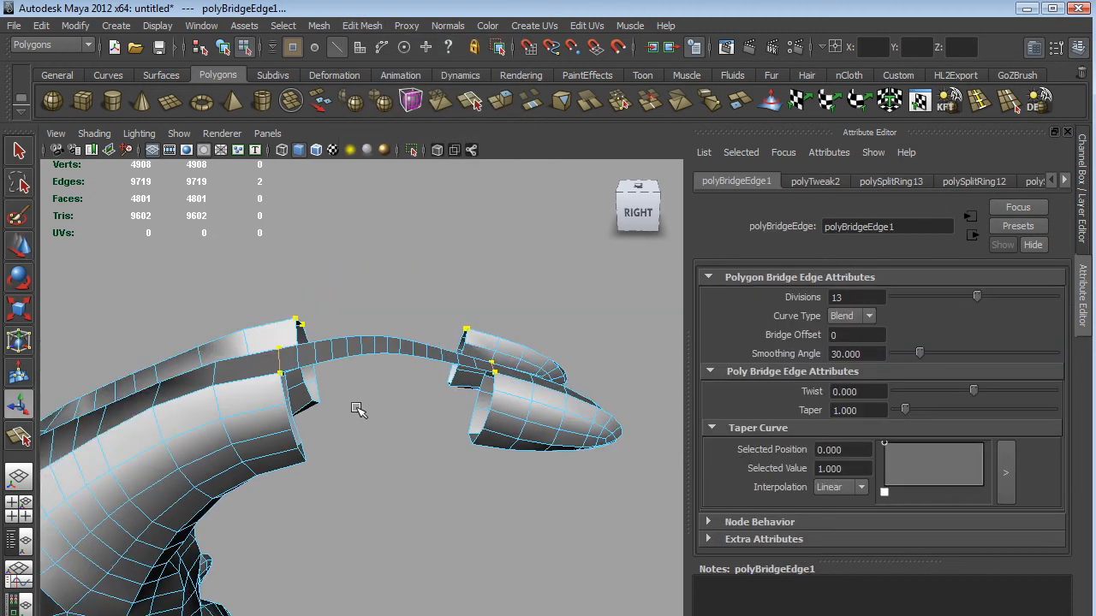
{"action": "scroll", "coordinate": [357, 409], "scroll_direction": "up", "scroll_amount": 3}
{"action": "key", "text": "ctrl+z"}
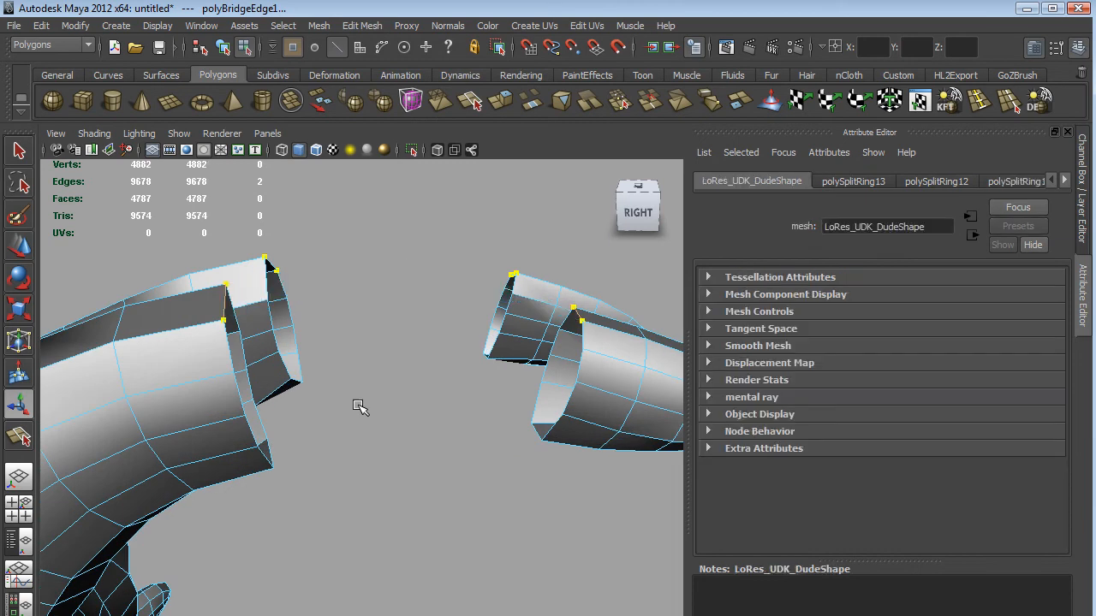
{"action": "left_click", "coordinate": [369, 26]}
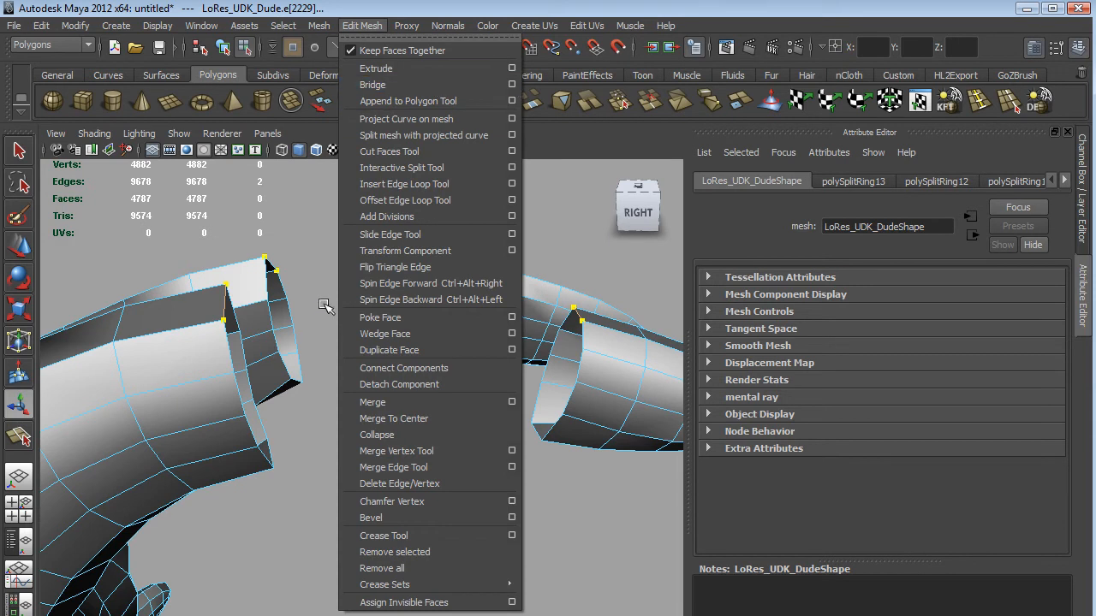
{"action": "left_click", "coordinate": [323, 373]}
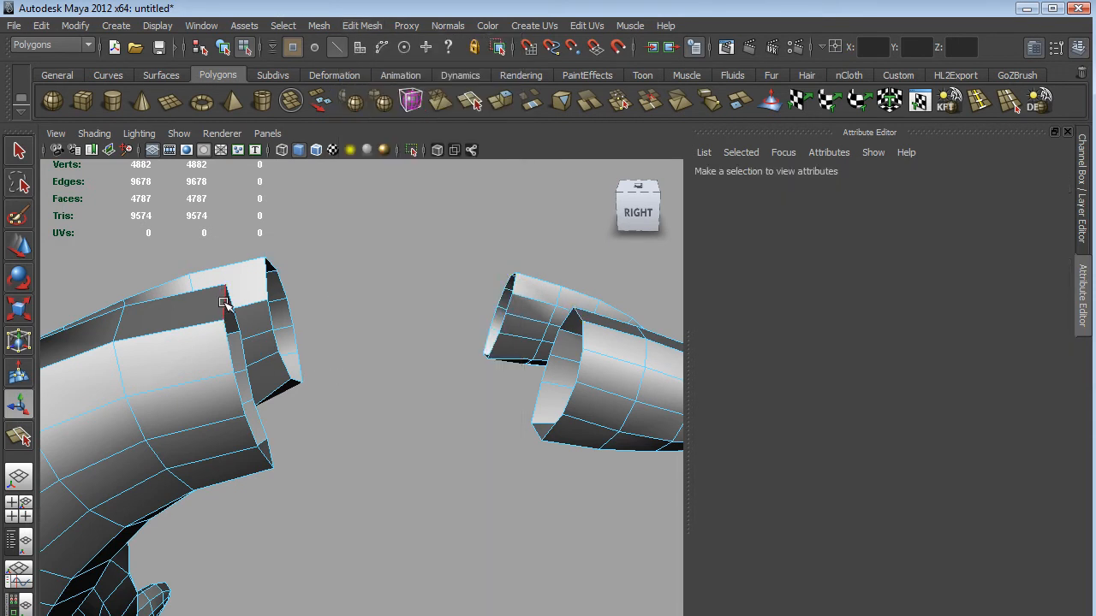
Bridge the full rim edge loops of the nearer horn stump and its detached tip with 4 divisions.
{"action": "double_click", "coordinate": [223, 304]}
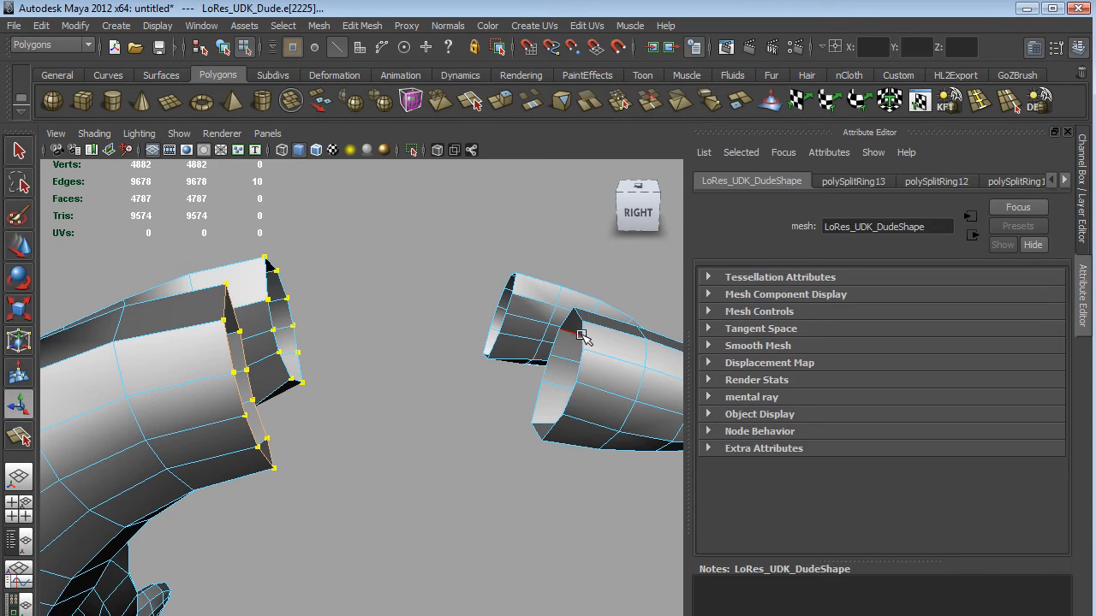
{"action": "left_click_drag", "start_coordinate": [421, 324], "coordinate": [424, 340], "text": "alt"}
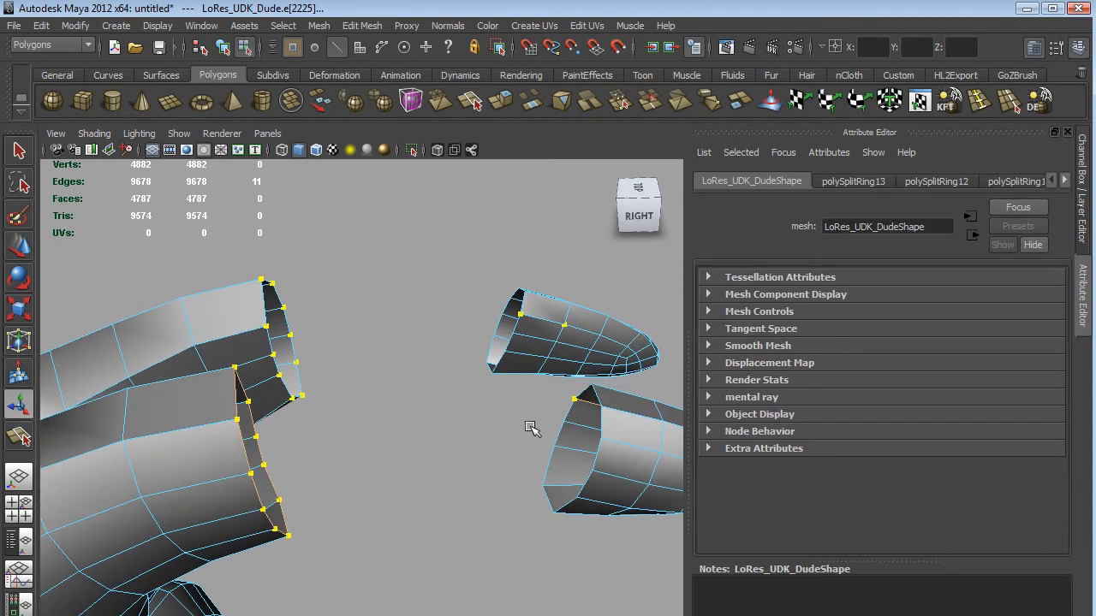
{"action": "left_click", "coordinate": [589, 399], "text": "shift"}
{"action": "double_click", "coordinate": [597, 399], "text": "shift"}
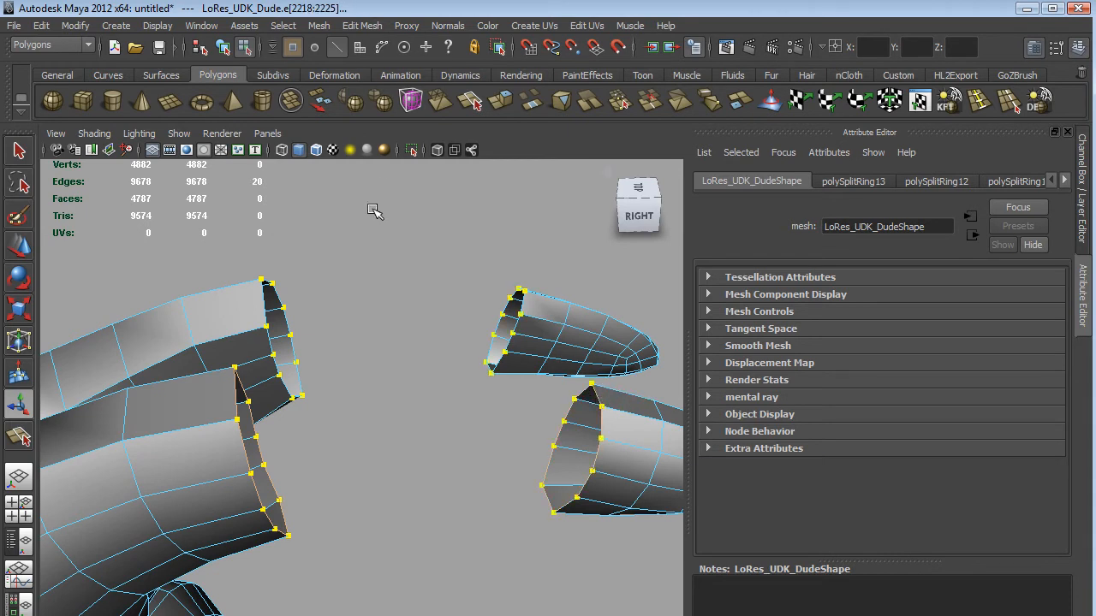
{"action": "left_click", "coordinate": [362, 25]}
{"action": "left_click", "coordinate": [512, 84]}
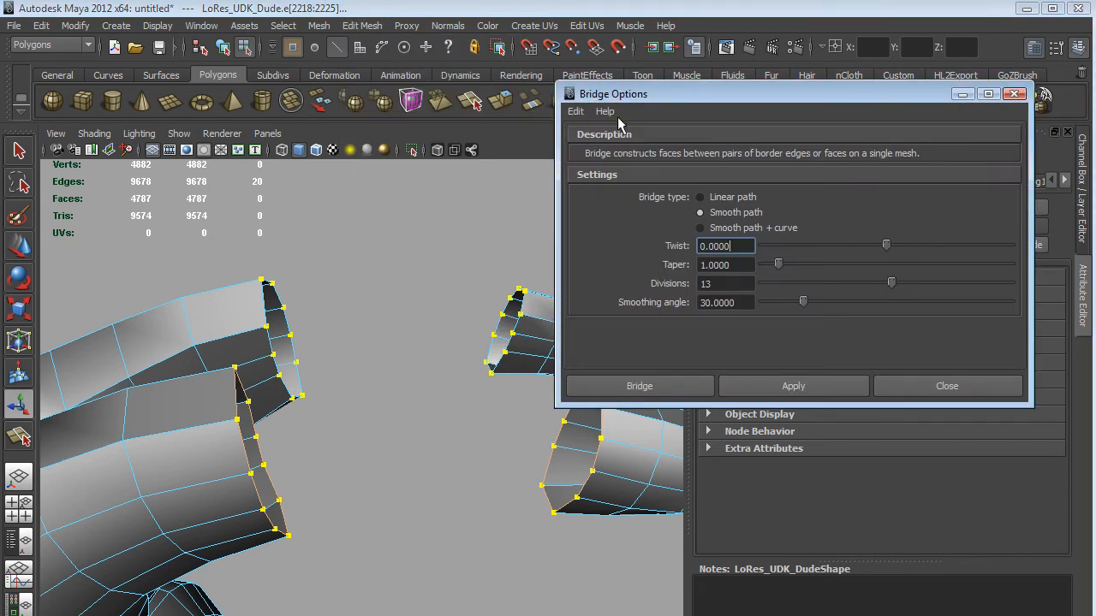
{"action": "double_click", "coordinate": [717, 286]}
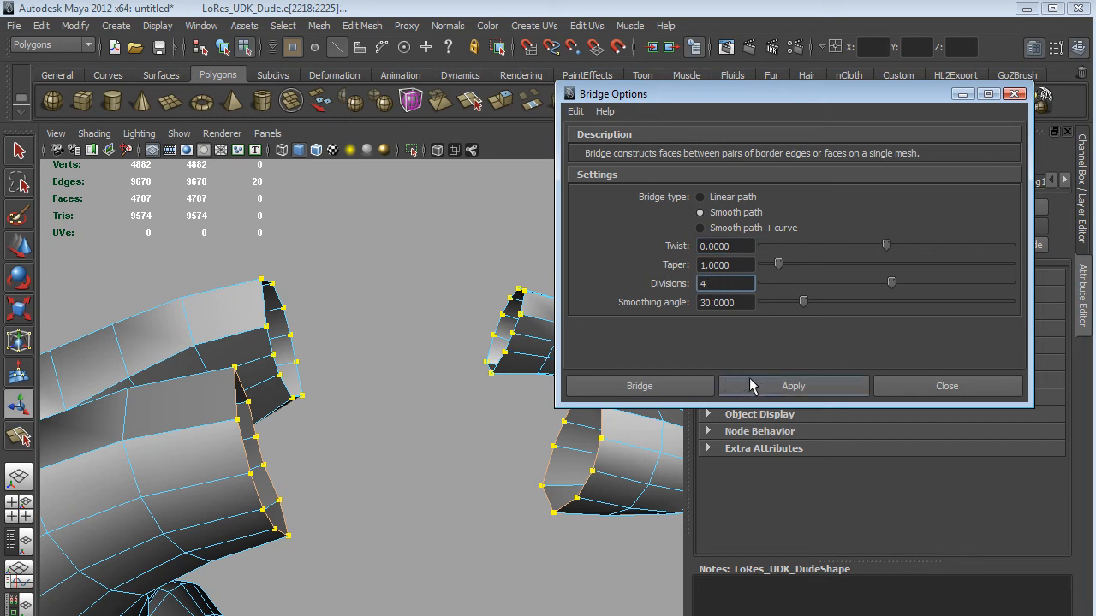
{"action": "left_click", "coordinate": [781, 387]}
Bridge the open rim loops of the opposite horn's stump and its detached tip, also with a smooth path and 4 divisions.
{"action": "left_click_drag", "start_coordinate": [422, 302], "coordinate": [146, 314], "text": "alt"}
{"action": "double_click", "coordinate": [399, 258]}
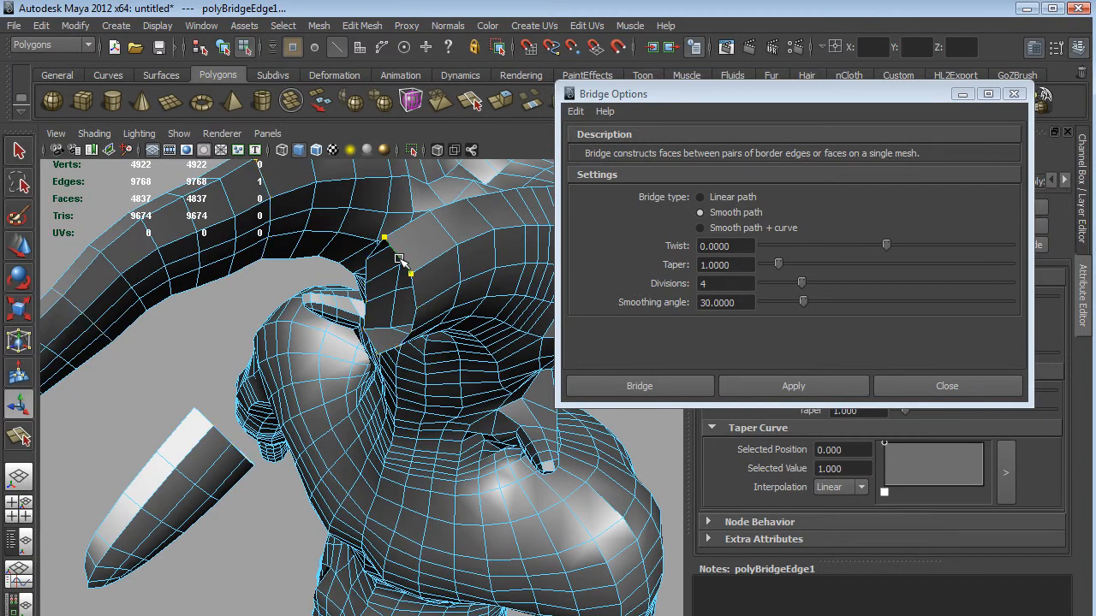
{"action": "double_click", "coordinate": [206, 419], "text": "shift"}
{"action": "left_click", "coordinate": [685, 387]}
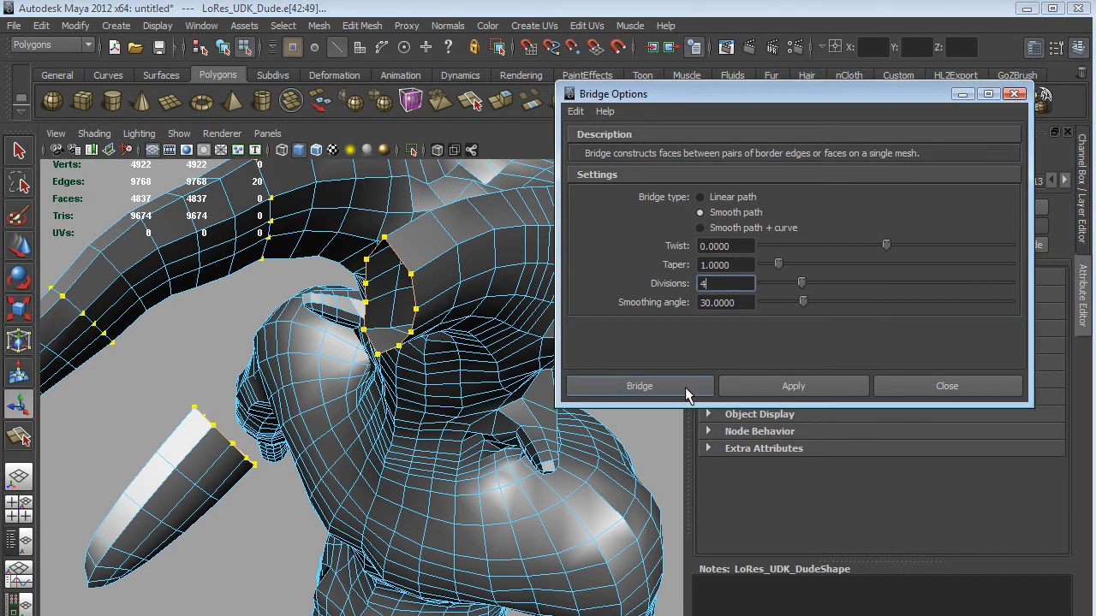
{"action": "left_click", "coordinate": [685, 386]}
Inspect the bridged sections of the horns from the side and clear the edge selection.
{"action": "left_click_drag", "start_coordinate": [283, 556], "coordinate": [470, 564], "text": "alt"}
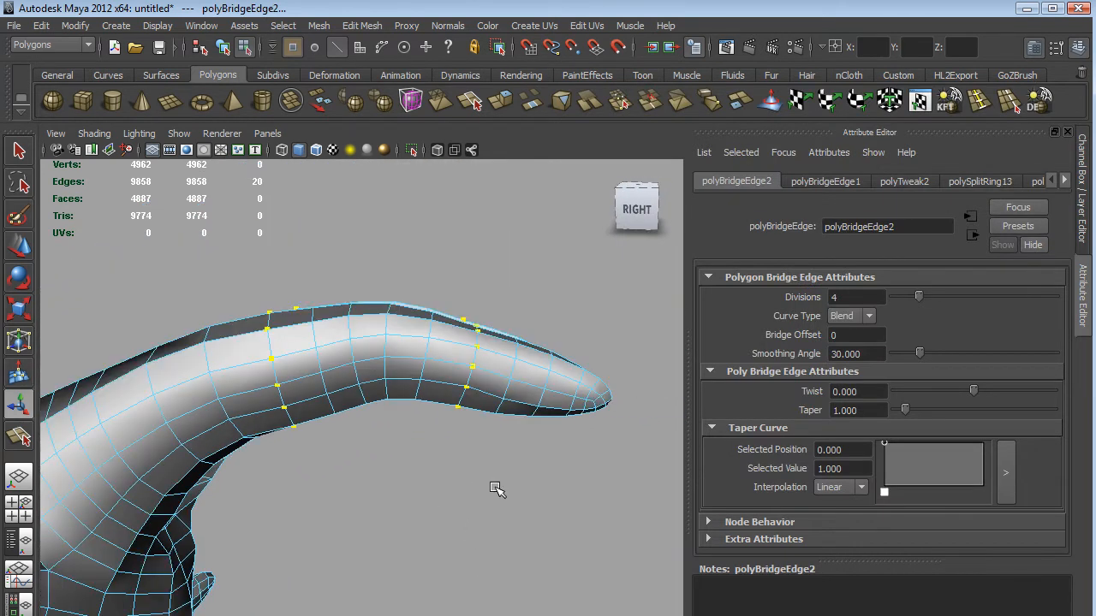
{"action": "scroll", "coordinate": [459, 488], "scroll_direction": "down", "scroll_amount": 2}
{"action": "scroll", "coordinate": [424, 489], "scroll_direction": "up", "scroll_amount": 2}
{"action": "mouse_move", "coordinate": [378, 462]}
{"action": "left_mouse_down", "text": "alt"}
{"action": "mouse_move", "coordinate": [421, 477]}
{"action": "mouse_move", "coordinate": [386, 513]}
{"action": "mouse_move", "coordinate": [388, 567]}
{"action": "mouse_move", "coordinate": [406, 550]}
{"action": "mouse_move", "coordinate": [394, 450]}
{"action": "mouse_move", "coordinate": [320, 416]}
{"action": "mouse_move", "coordinate": [272, 425]}
{"action": "mouse_move", "coordinate": [399, 459]}
{"action": "left_mouse_up", "text": "alt"}
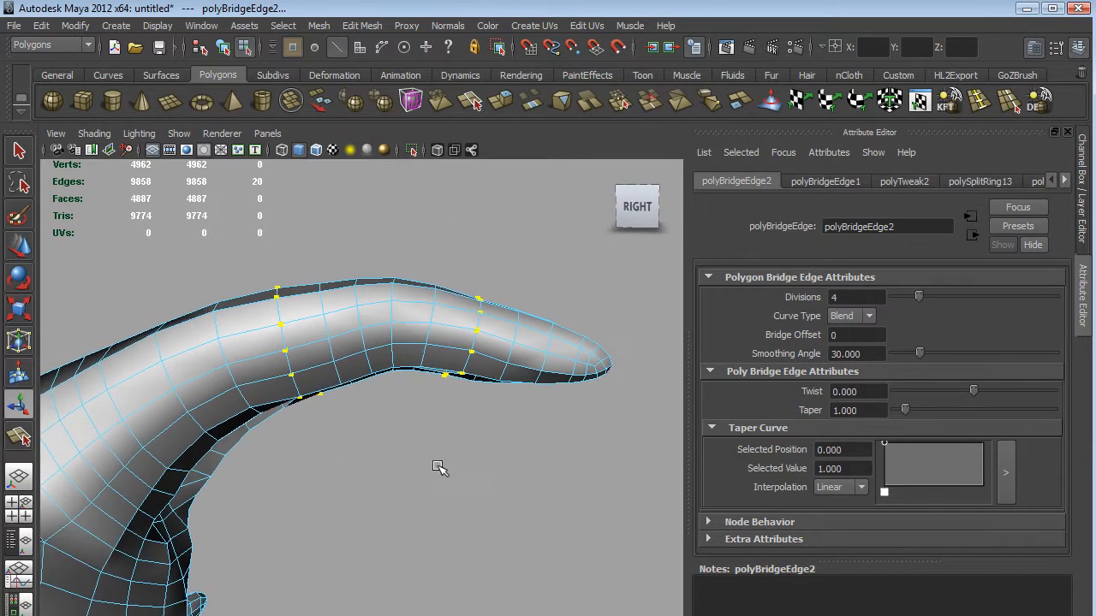
{"action": "scroll", "coordinate": [443, 476], "scroll_direction": "down", "scroll_amount": 2}
{"action": "middle_click_drag", "start_coordinate": [439, 478], "coordinate": [483, 411], "text": "alt"}
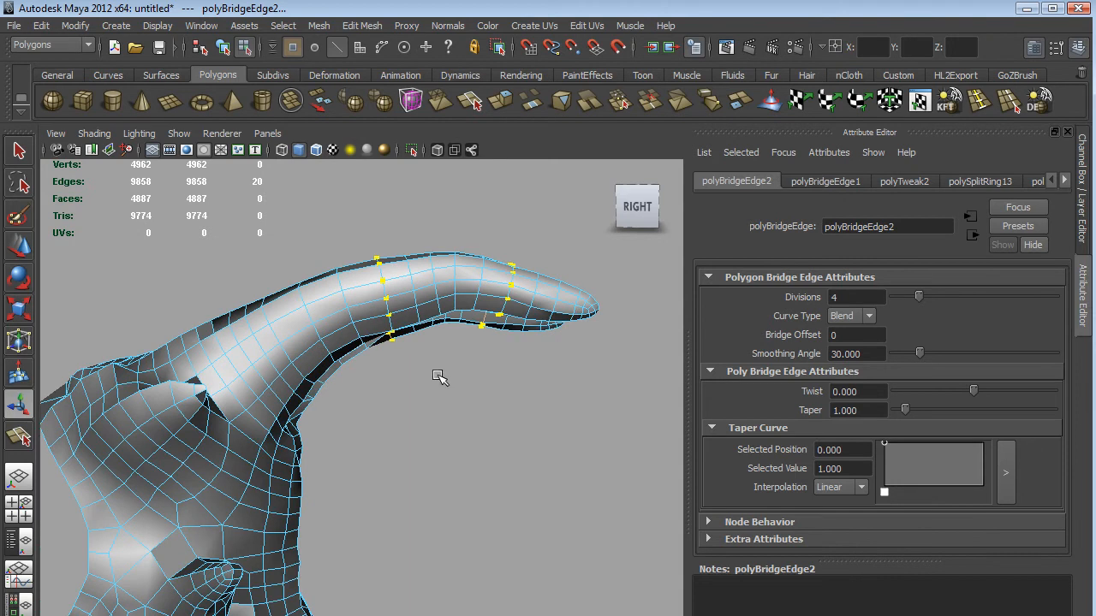
{"action": "left_click", "coordinate": [467, 391]}
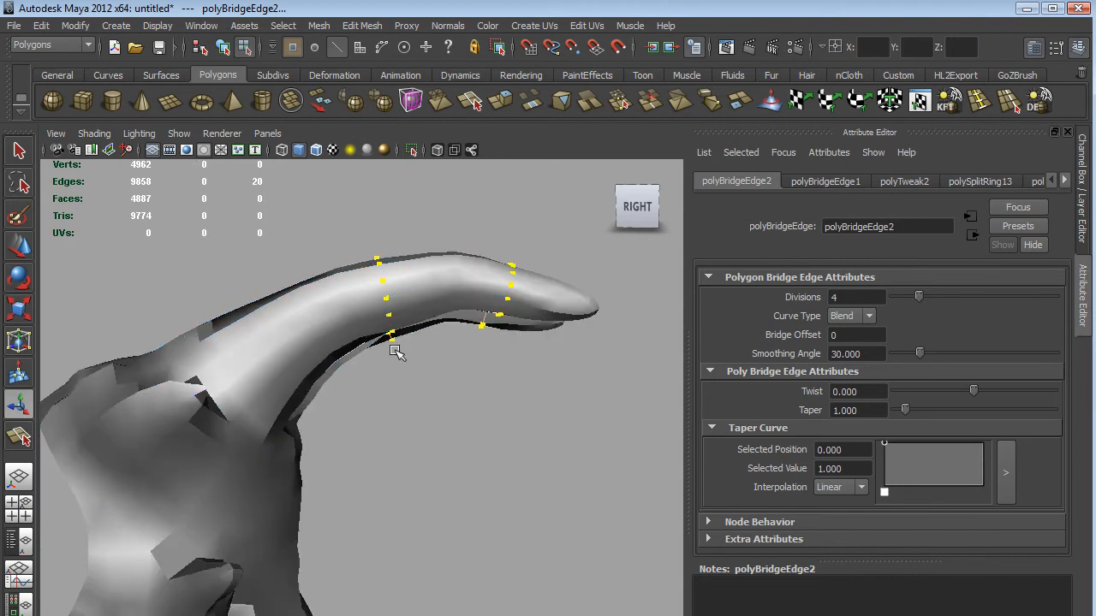
{"action": "left_click", "coordinate": [28, 152]}
{"action": "left_click_drag", "start_coordinate": [351, 217], "coordinate": [524, 338]}
{"action": "left_click_drag", "start_coordinate": [341, 233], "coordinate": [503, 402]}
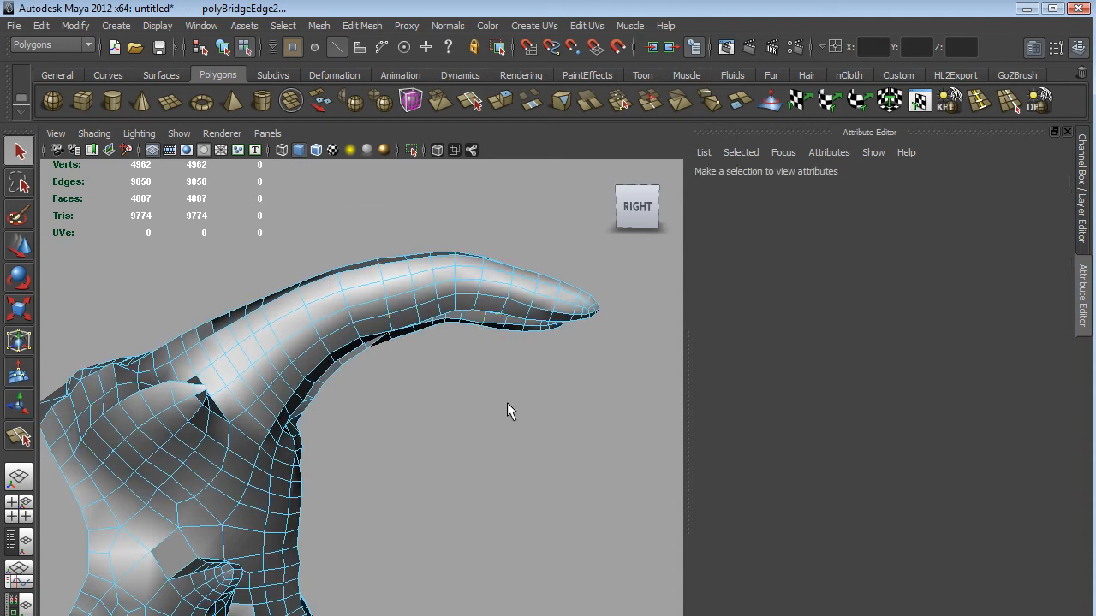
Compare the edge density of the bridged horns with the whole character's topology, both from afar and close up.
{"action": "left_click_drag", "start_coordinate": [428, 458], "coordinate": [508, 449], "text": "alt"}
{"action": "scroll", "coordinate": [509, 447], "scroll_direction": "down", "scroll_amount": 4}
{"action": "middle_click_drag", "start_coordinate": [536, 534], "coordinate": [518, 300], "text": "alt"}
{"action": "scroll", "coordinate": [475, 359], "scroll_direction": "down", "scroll_amount": 4}
{"action": "middle_click_drag", "start_coordinate": [487, 467], "coordinate": [503, 374], "text": "alt"}
{"action": "left_click_drag", "start_coordinate": [449, 251], "coordinate": [344, 297], "text": "alt"}
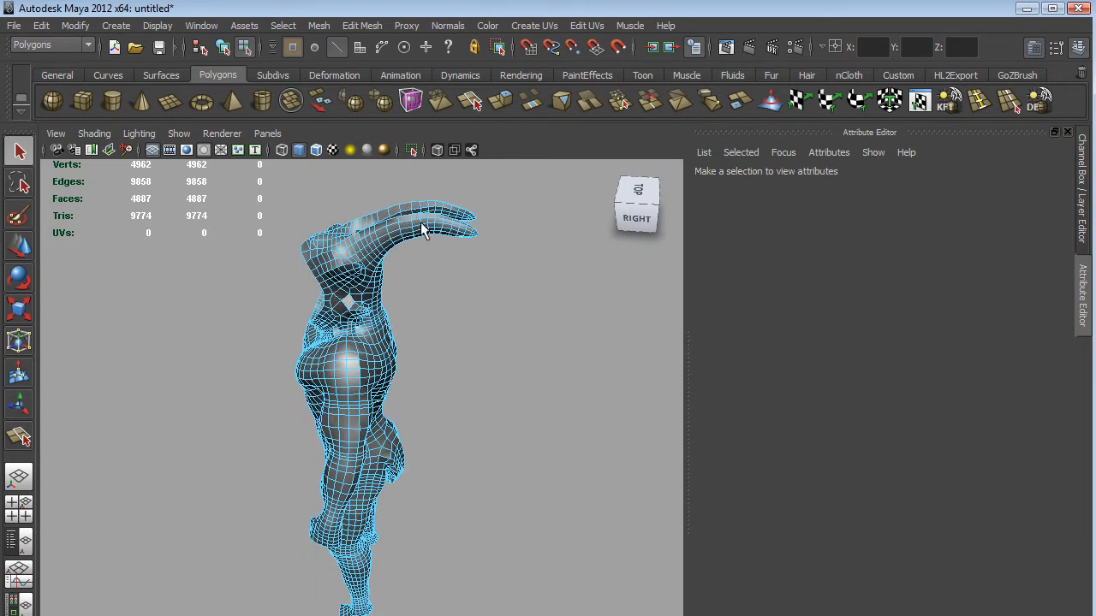
{"action": "middle_click_drag", "start_coordinate": [497, 212], "coordinate": [465, 392], "text": "alt"}
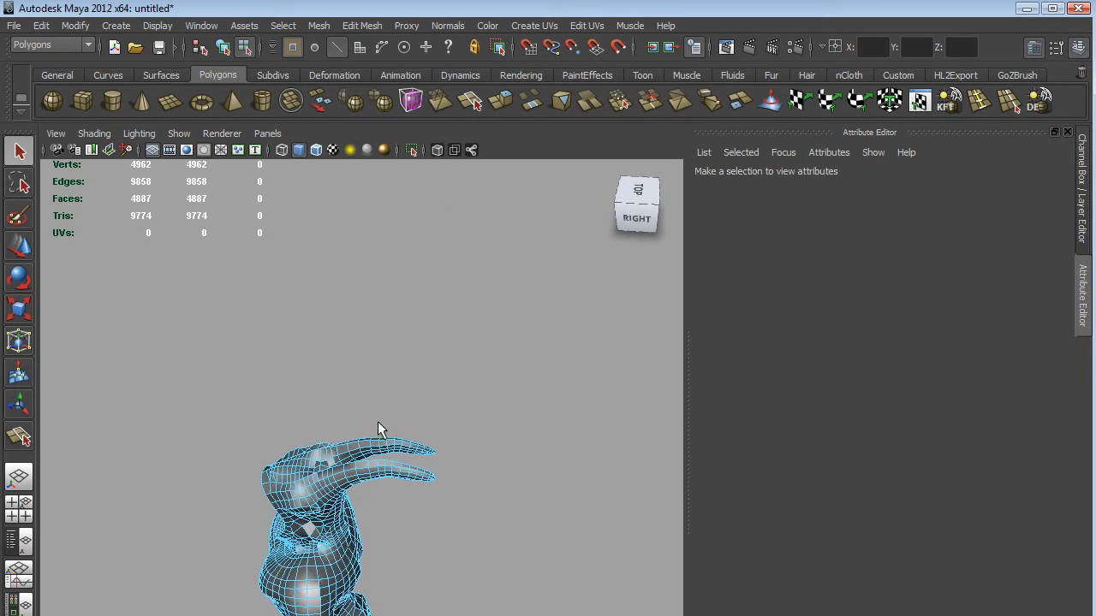
{"action": "scroll", "coordinate": [378, 426], "scroll_direction": "up", "scroll_amount": 5}
{"action": "scroll", "coordinate": [408, 441], "scroll_direction": "up", "scroll_amount": 4}
{"action": "left_click_drag", "start_coordinate": [540, 494], "coordinate": [533, 478], "text": "alt"}
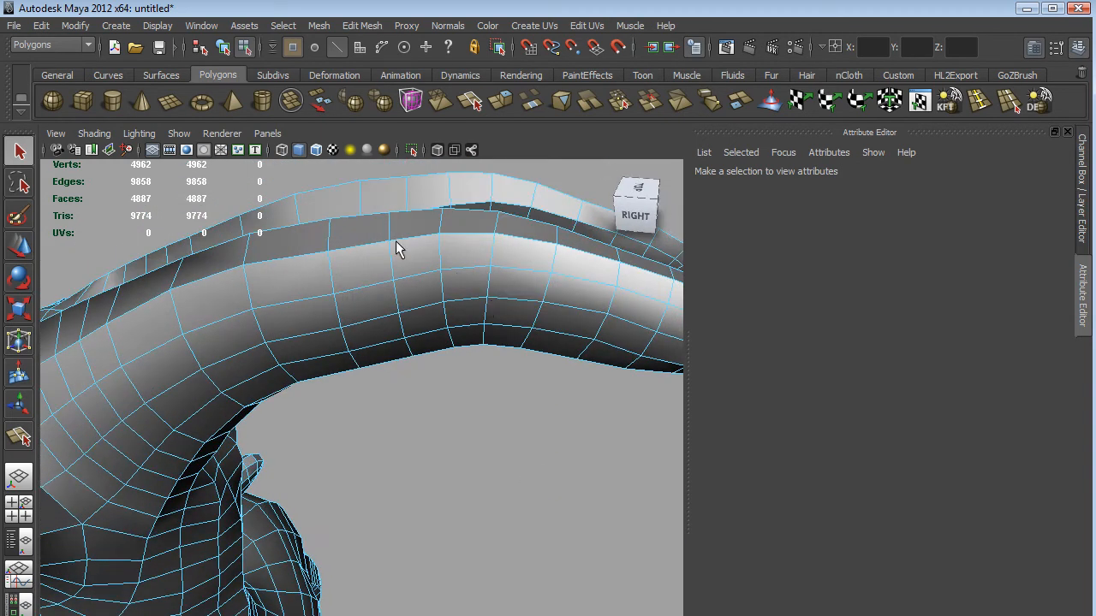
{"action": "scroll", "coordinate": [467, 416], "scroll_direction": "down", "scroll_amount": 5}
{"action": "scroll", "coordinate": [466, 414], "scroll_direction": "up", "scroll_amount": 2}
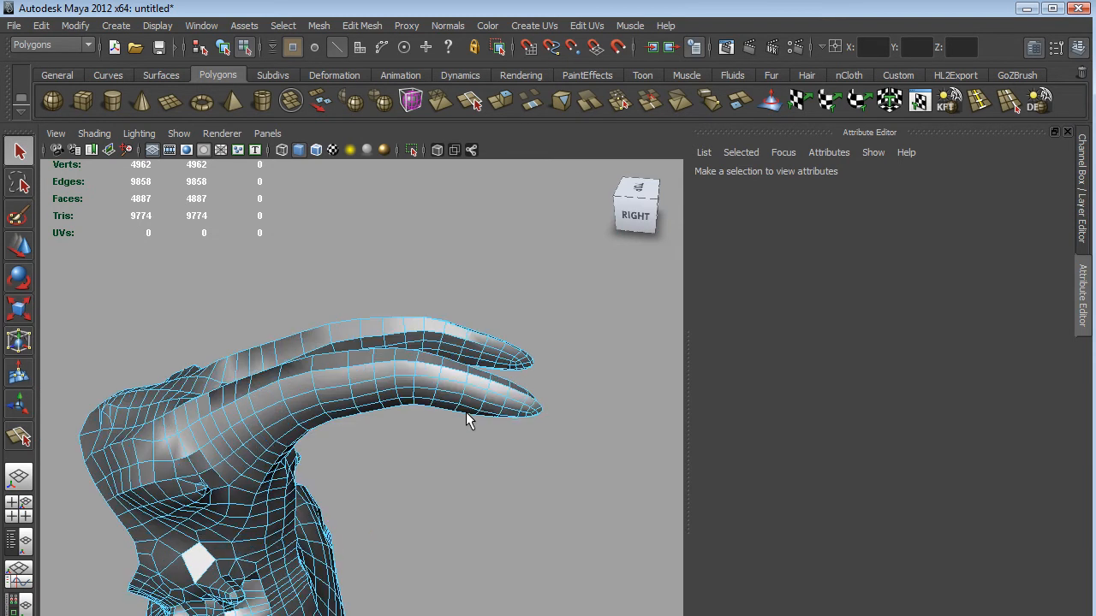
{"action": "left_click_drag", "start_coordinate": [416, 471], "coordinate": [432, 372], "text": "alt"}
{"action": "middle_click_drag", "start_coordinate": [432, 372], "coordinate": [446, 436], "text": "alt"}
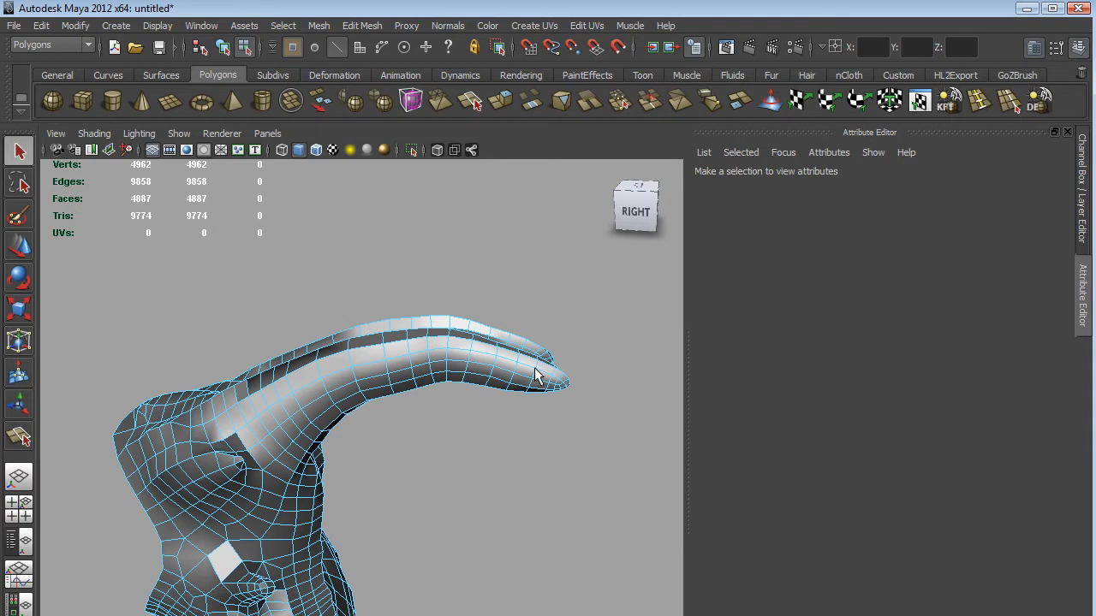
Delete two non-adjacent edge loops around the bridged section of each horn to thin out the topology.
{"action": "double_click", "coordinate": [428, 352]}
{"action": "mouse_move", "coordinate": [496, 286]}
{"action": "left_mouse_down", "text": "alt"}
{"action": "mouse_move", "coordinate": [479, 299]}
{"action": "mouse_move", "coordinate": [482, 286]}
{"action": "left_mouse_up", "text": "alt"}
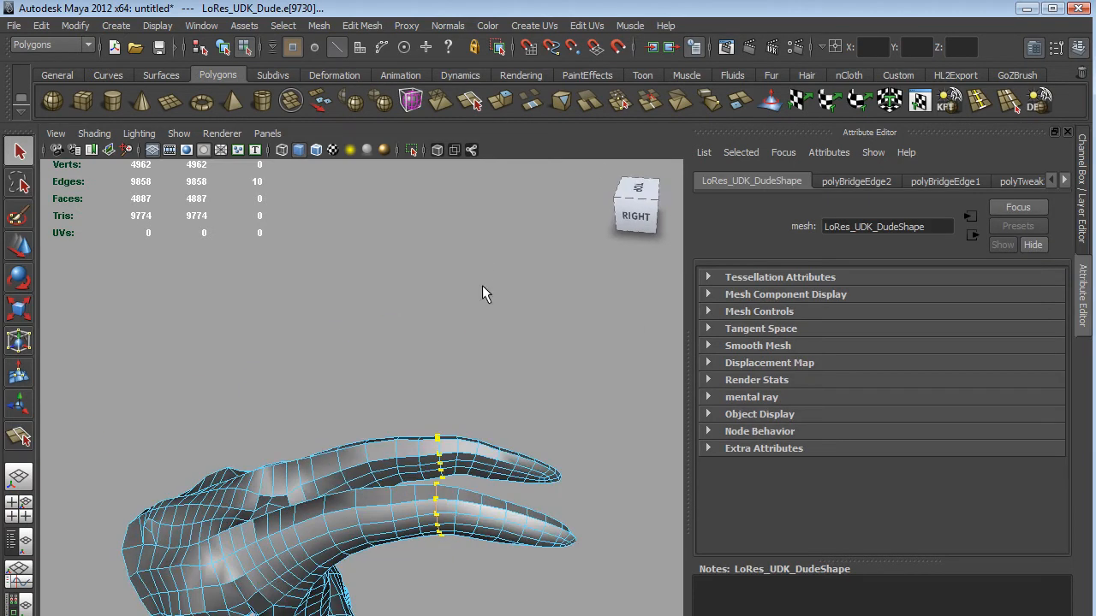
{"action": "right_click_drag", "start_coordinate": [488, 427], "coordinate": [526, 425], "text": "alt"}
{"action": "middle_click_drag", "start_coordinate": [527, 427], "coordinate": [498, 310], "text": "alt"}
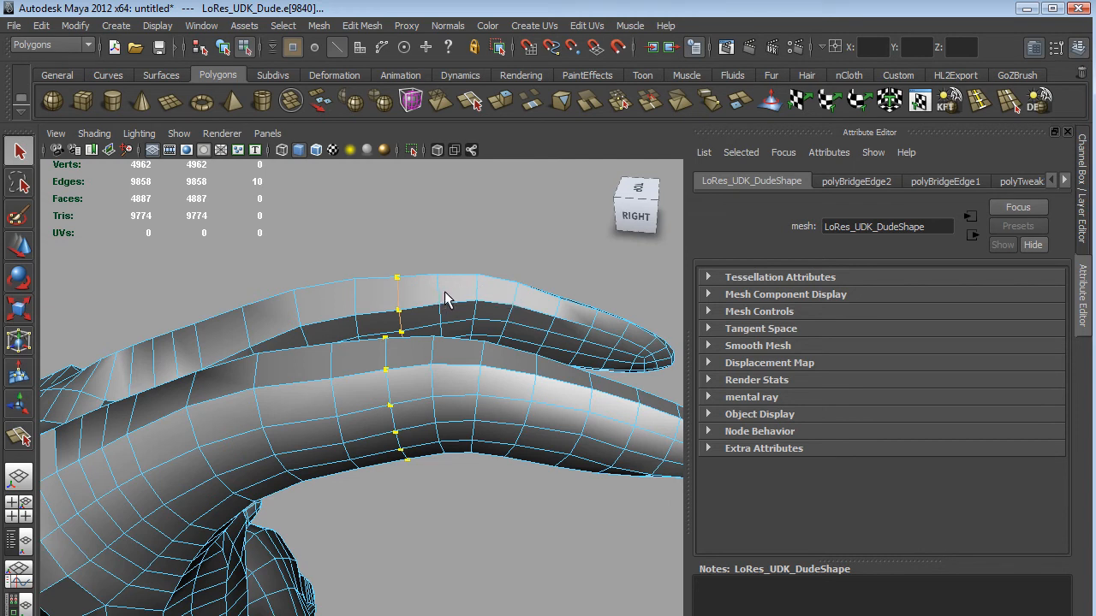
{"action": "double_click", "coordinate": [401, 293]}
{"action": "left_click", "coordinate": [1038, 104]}
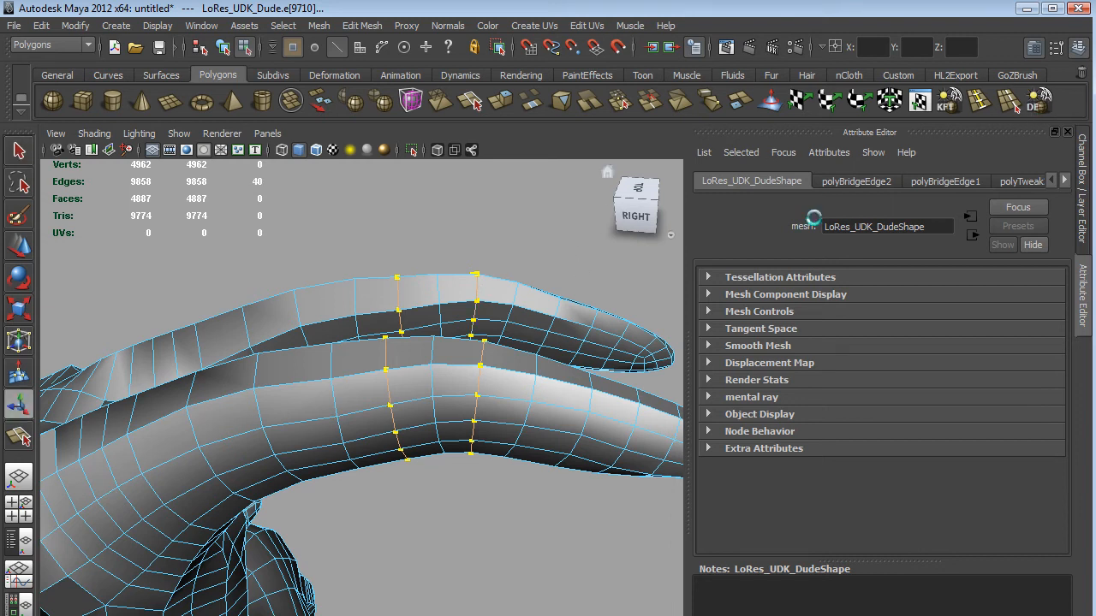
Examine the thinned horns from several angles for a smooth silhouette and even edge spacing.
{"action": "left_click_drag", "start_coordinate": [512, 584], "coordinate": [519, 557], "text": "alt"}
{"action": "scroll", "coordinate": [508, 389], "scroll_direction": "down", "scroll_amount": 5}
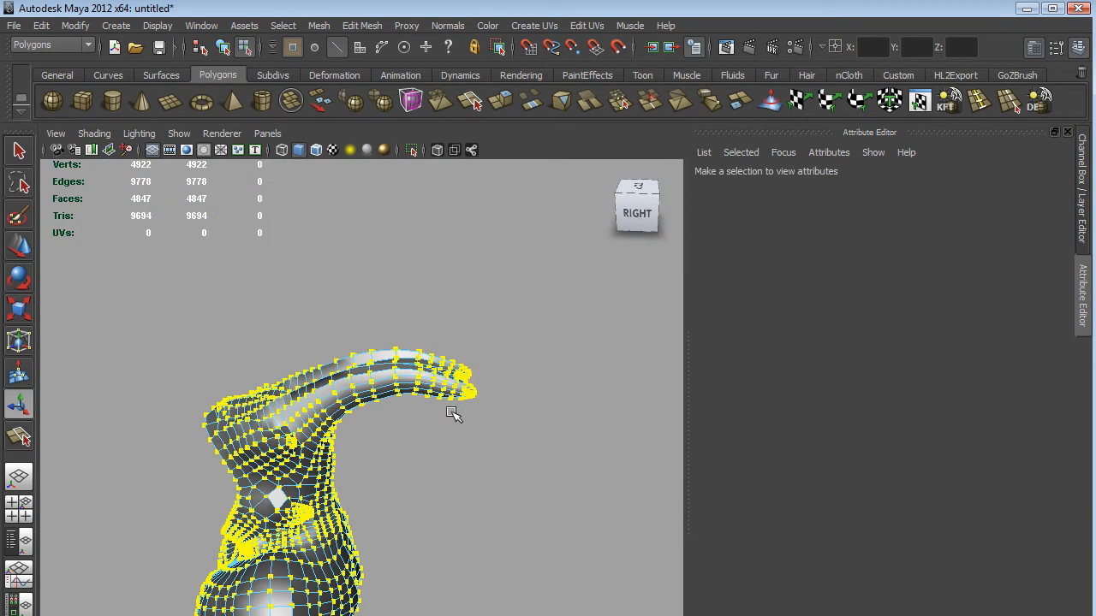
{"action": "scroll", "coordinate": [455, 410], "scroll_direction": "up", "scroll_amount": 4}
{"action": "middle_click_drag", "start_coordinate": [455, 411], "coordinate": [458, 499], "text": "alt"}
{"action": "left_click_drag", "start_coordinate": [455, 579], "coordinate": [446, 557], "text": "alt"}
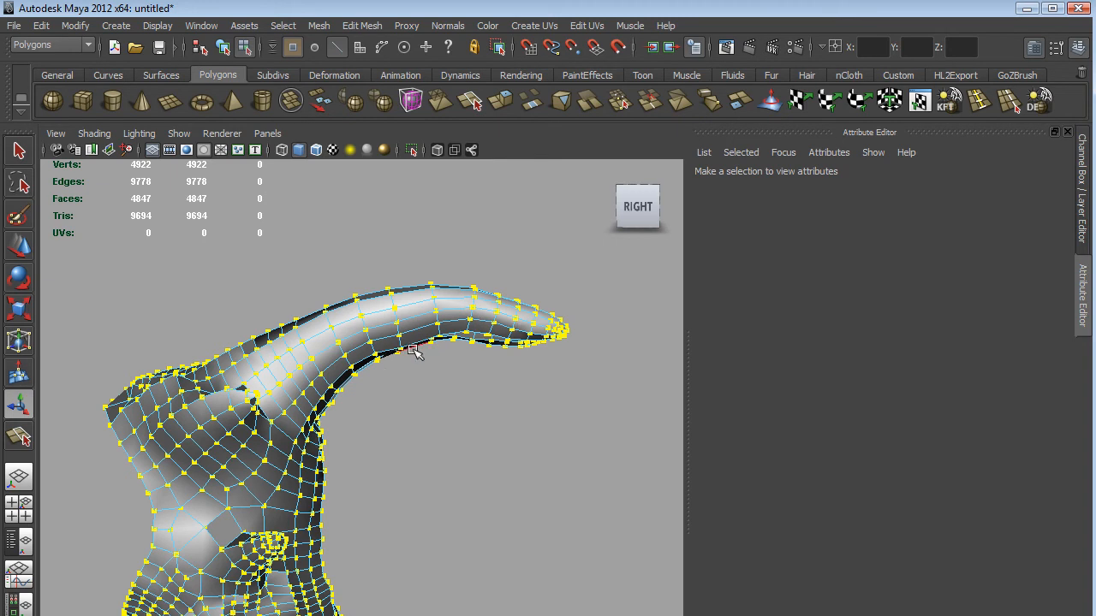
{"action": "left_click_drag", "start_coordinate": [428, 433], "coordinate": [494, 426], "text": "alt"}
{"action": "middle_click_drag", "start_coordinate": [594, 418], "coordinate": [485, 396], "text": "alt"}
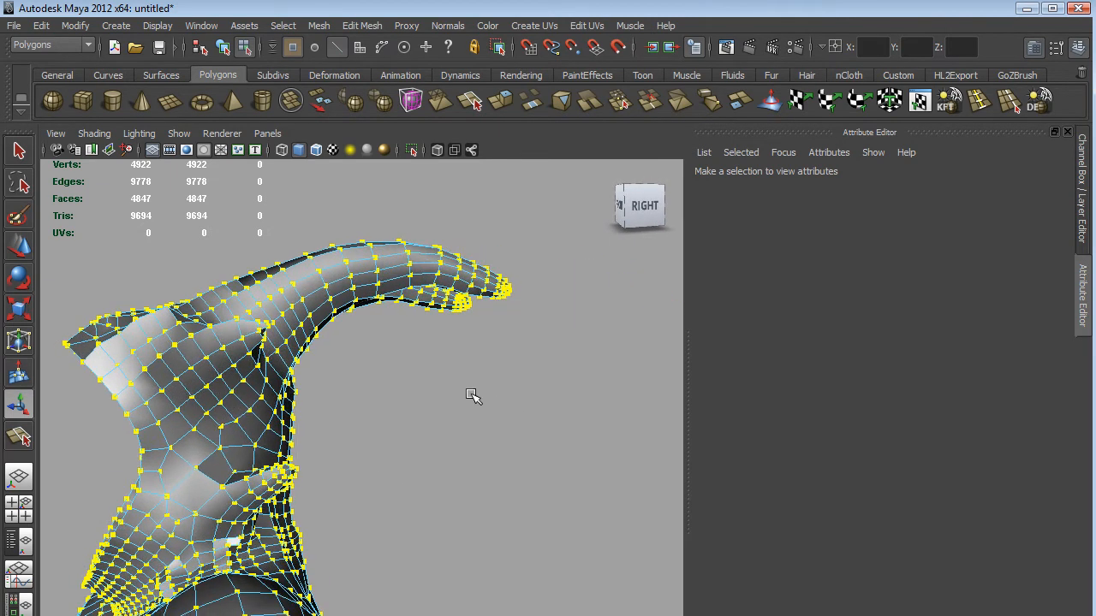
{"action": "left_click_drag", "start_coordinate": [366, 389], "coordinate": [396, 396], "text": "alt"}
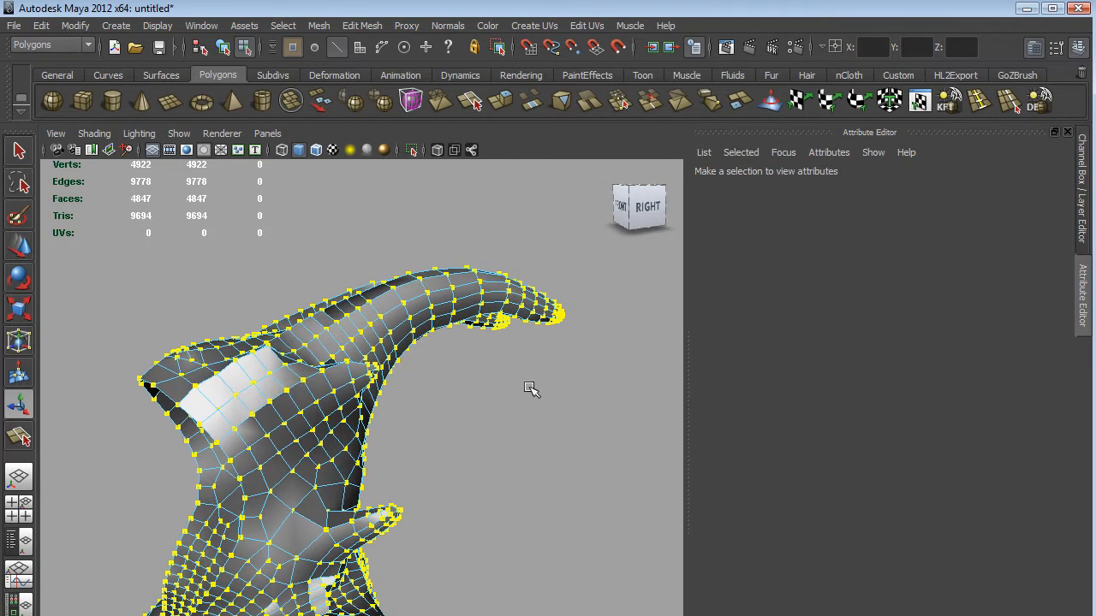
Review the topology of the character's body, hands and legs, ending with a close look at one foot.
{"action": "right_click_drag", "start_coordinate": [535, 382], "coordinate": [511, 392], "text": "alt"}
{"action": "middle_click_drag", "start_coordinate": [498, 446], "coordinate": [519, 291], "text": "alt"}
{"action": "left_click_drag", "start_coordinate": [477, 299], "coordinate": [472, 348], "text": "alt"}
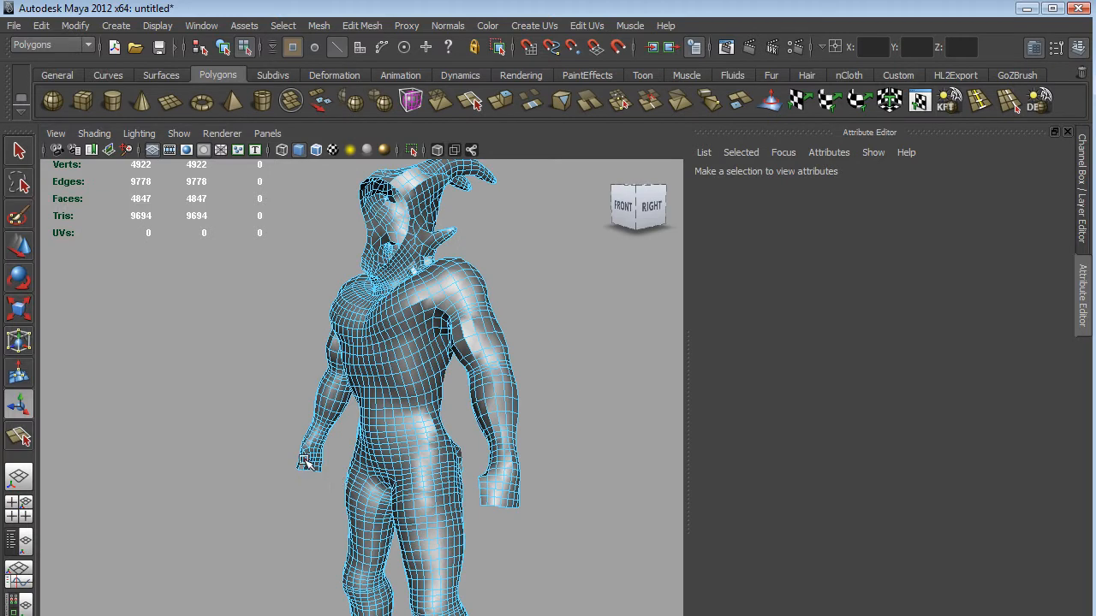
{"action": "middle_click_drag", "start_coordinate": [537, 467], "coordinate": [535, 220], "text": "alt"}
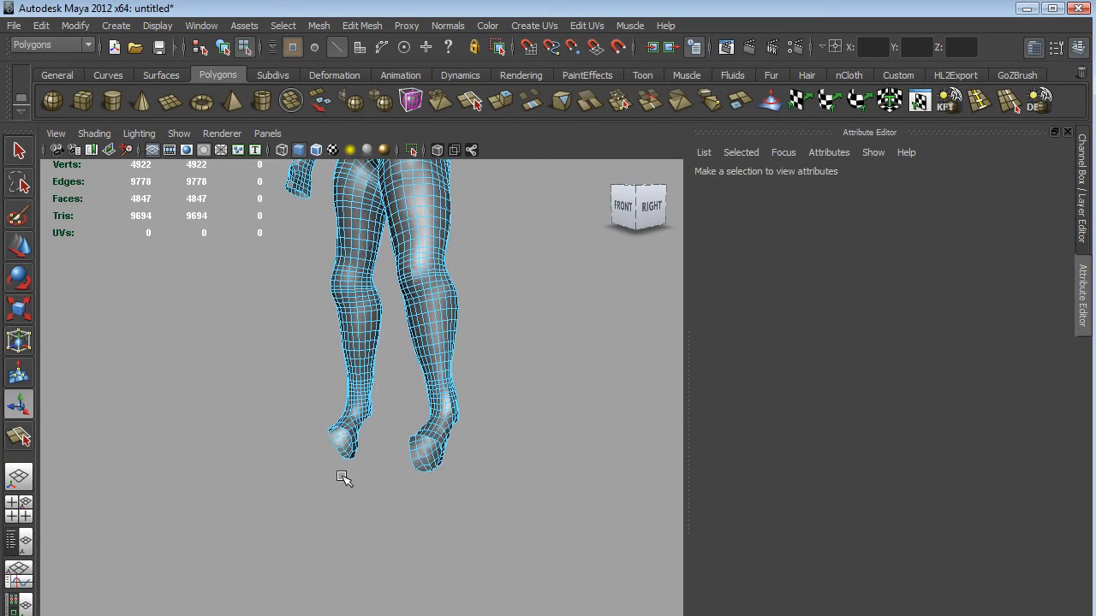
{"action": "left_click_drag", "start_coordinate": [539, 425], "coordinate": [348, 384], "text": "alt"}
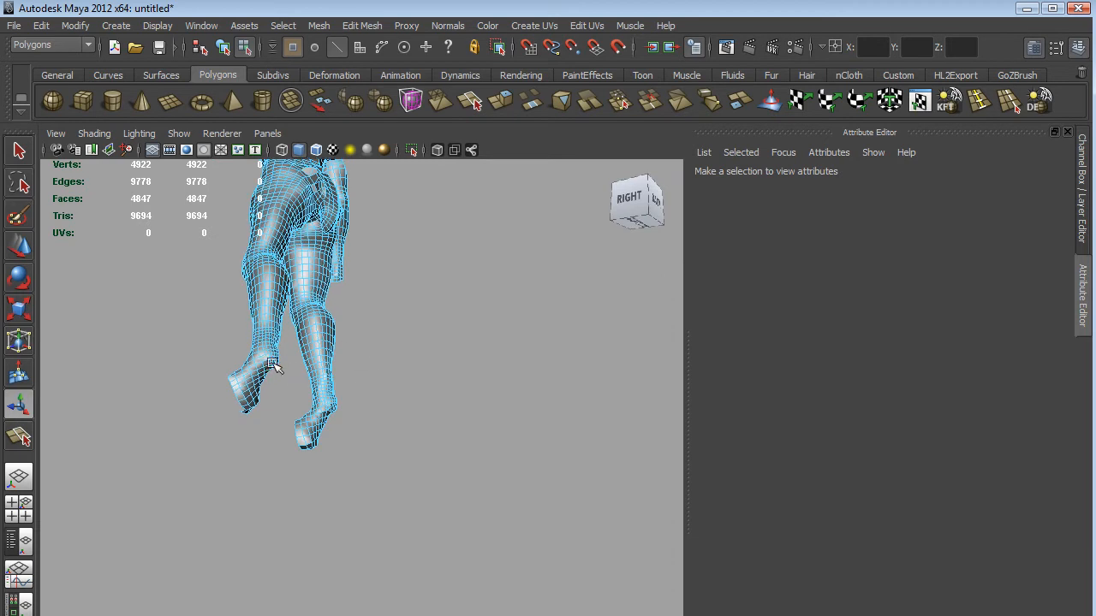
{"action": "scroll", "coordinate": [255, 352], "scroll_direction": "up", "scroll_amount": 7}
{"action": "middle_click_drag", "start_coordinate": [306, 300], "coordinate": [436, 413], "text": "alt"}
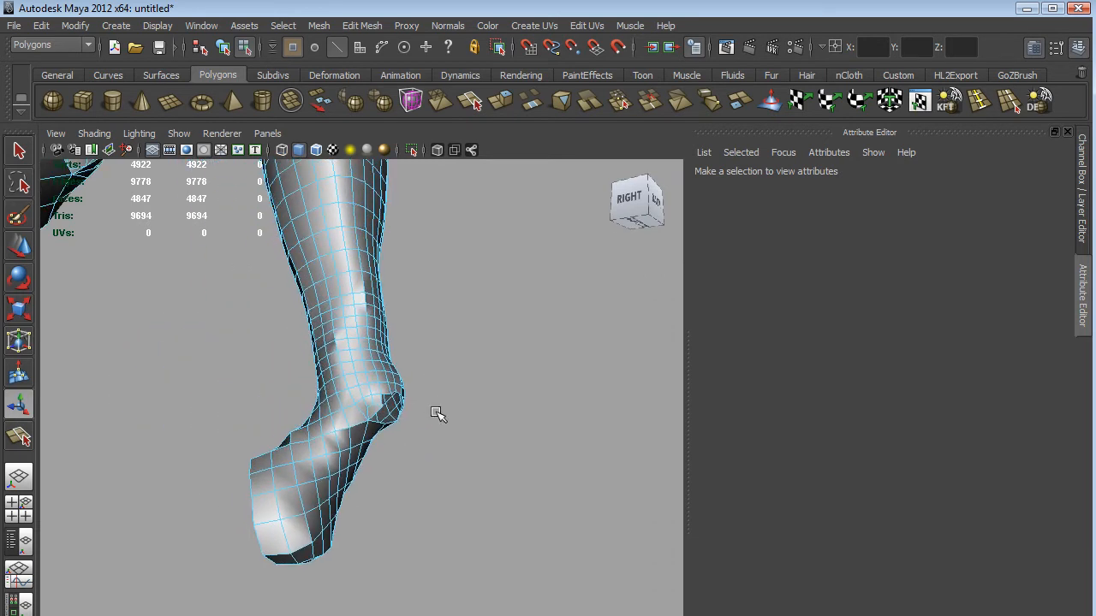
Return to object selection mode, clear the selection and review the whole character's smooth shading from the side and front.
{"action": "left_click", "coordinate": [223, 46]}
{"action": "left_click", "coordinate": [453, 355]}
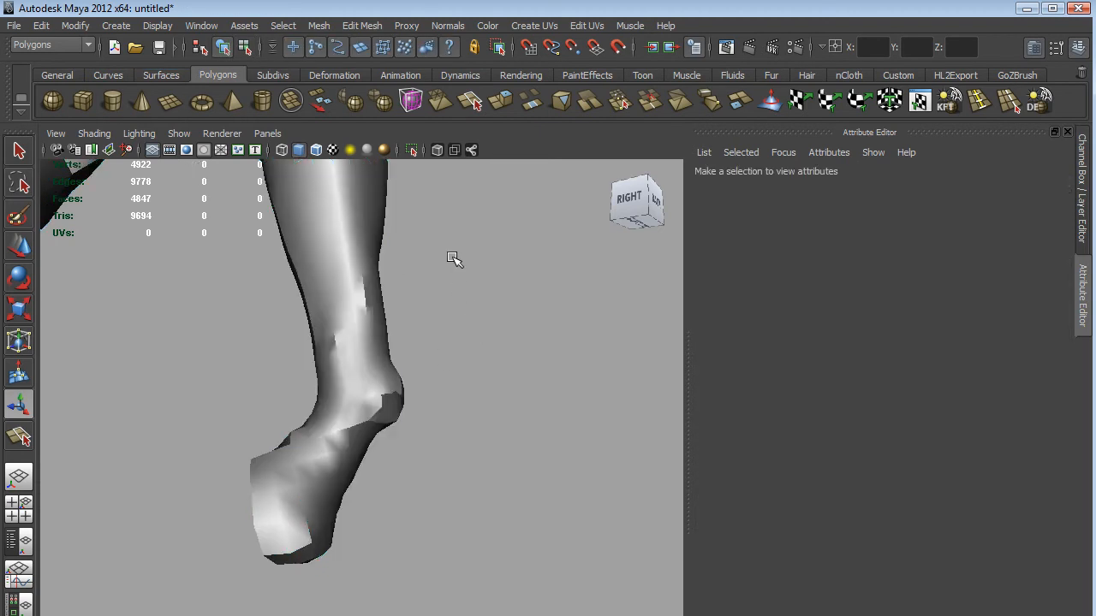
{"action": "scroll", "coordinate": [453, 259], "scroll_direction": "down", "scroll_amount": 8}
{"action": "left_click_drag", "start_coordinate": [445, 241], "coordinate": [514, 309], "text": "alt"}
{"action": "left_click_drag", "start_coordinate": [493, 244], "coordinate": [448, 430], "text": "alt"}
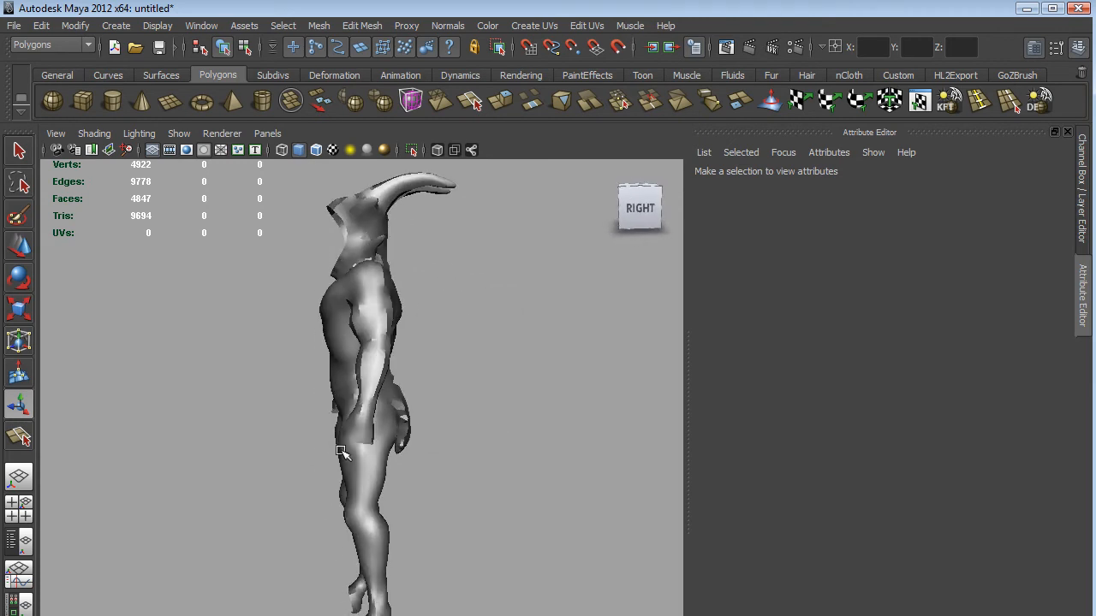
{"action": "left_click_drag", "start_coordinate": [476, 350], "coordinate": [509, 346], "text": "alt"}
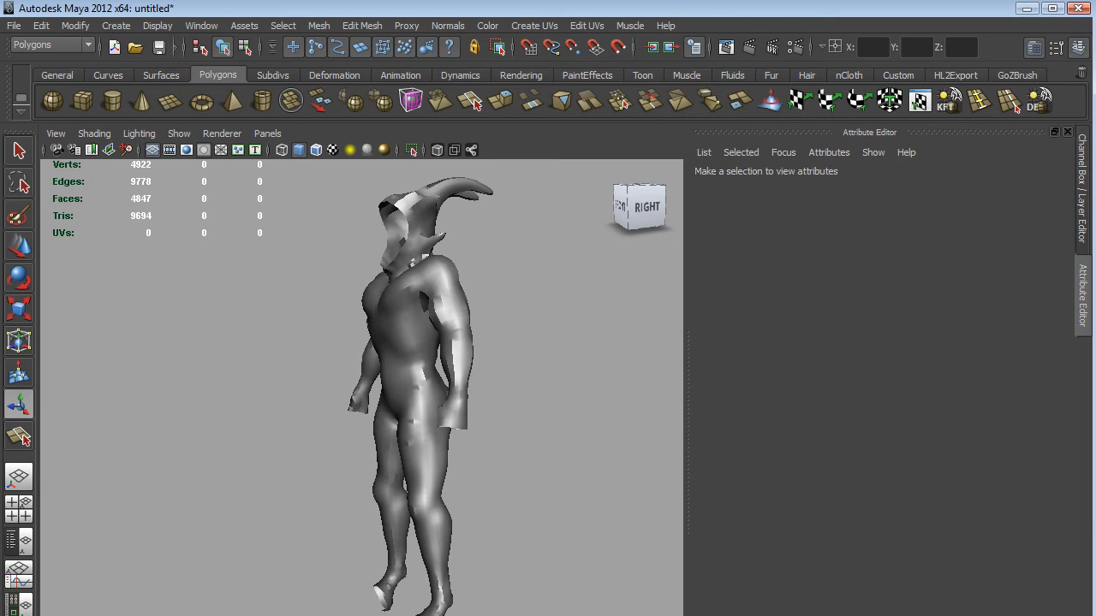
Select the low-resolution character mesh and send it to ZBrush with GoZ.
{"action": "left_click", "coordinate": [1017, 75]}
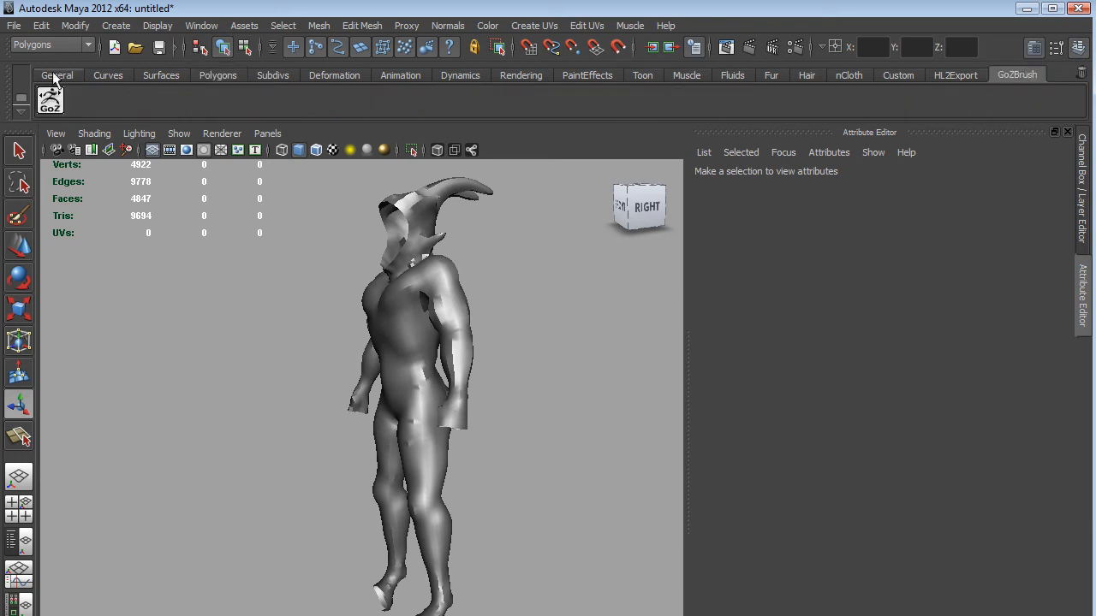
{"action": "left_click", "coordinate": [49, 103]}
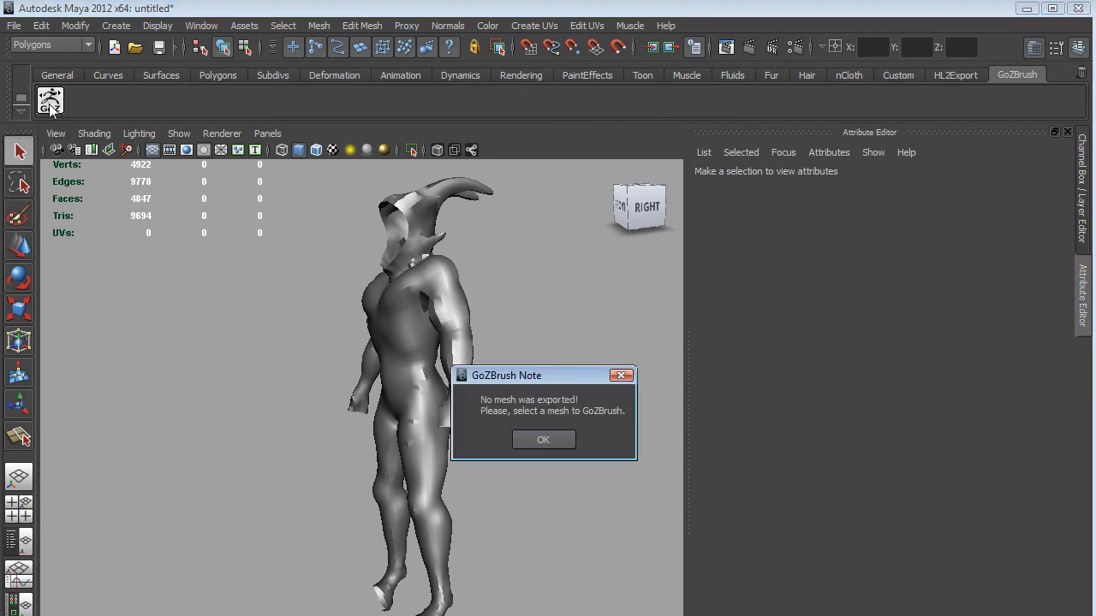
{"action": "left_click", "coordinate": [562, 444]}
{"action": "left_click", "coordinate": [428, 300]}
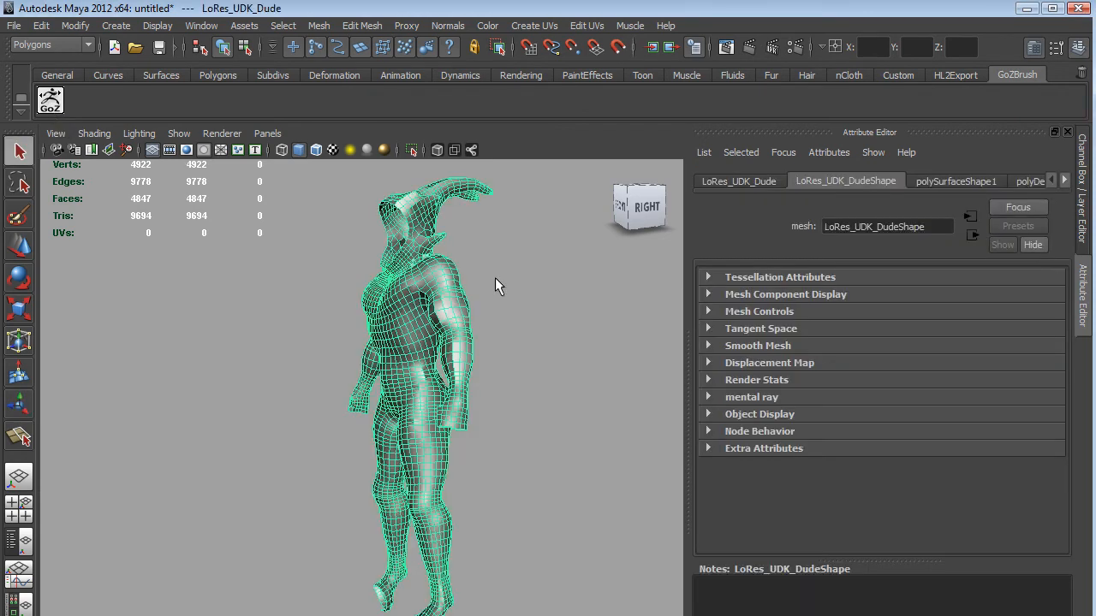
{"action": "left_click", "coordinate": [49, 103]}
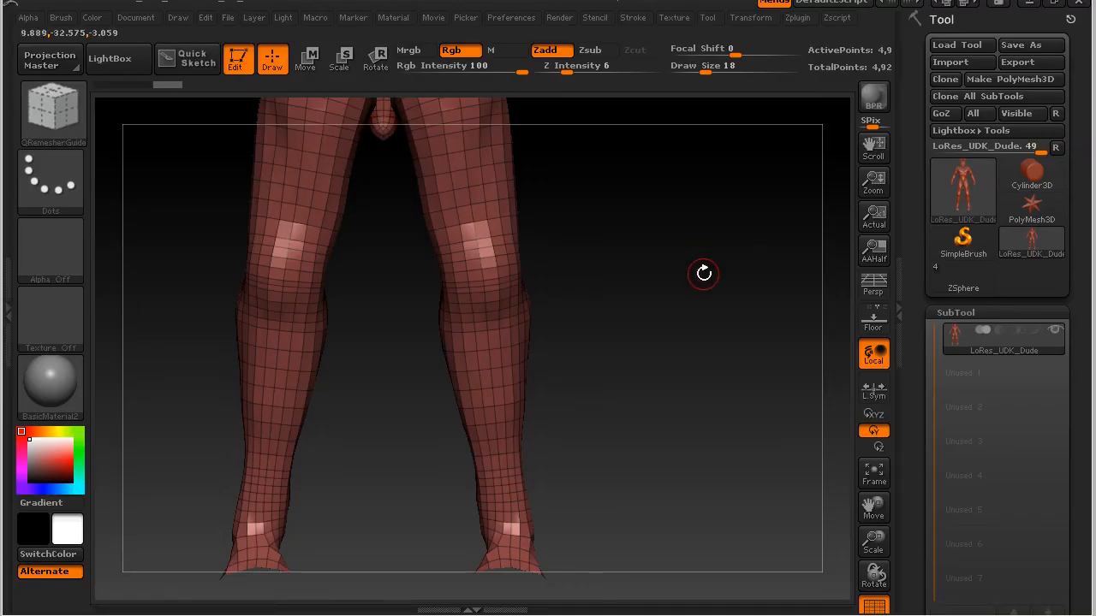
Inspect the imported low-resolution mesh in ZBrush from the legs up to the open face and horns.
{"action": "left_click_drag", "start_coordinate": [704, 334], "coordinate": [724, 420], "text": "alt"}
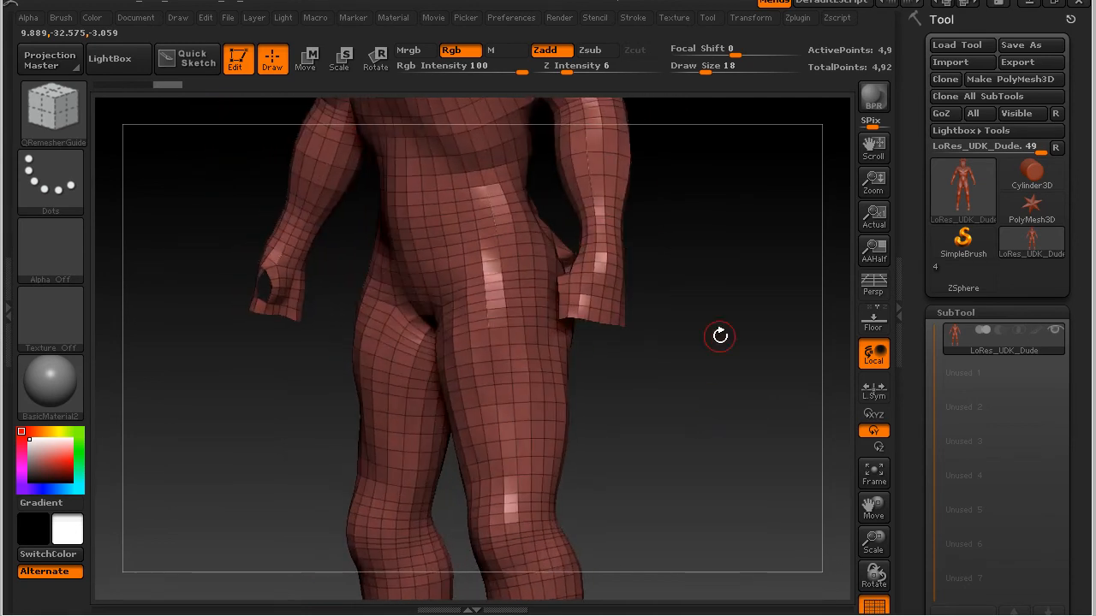
{"action": "left_click_drag", "start_coordinate": [753, 315], "coordinate": [655, 82], "text": "alt"}
{"action": "left_click_drag", "start_coordinate": [688, 466], "coordinate": [751, 360]}
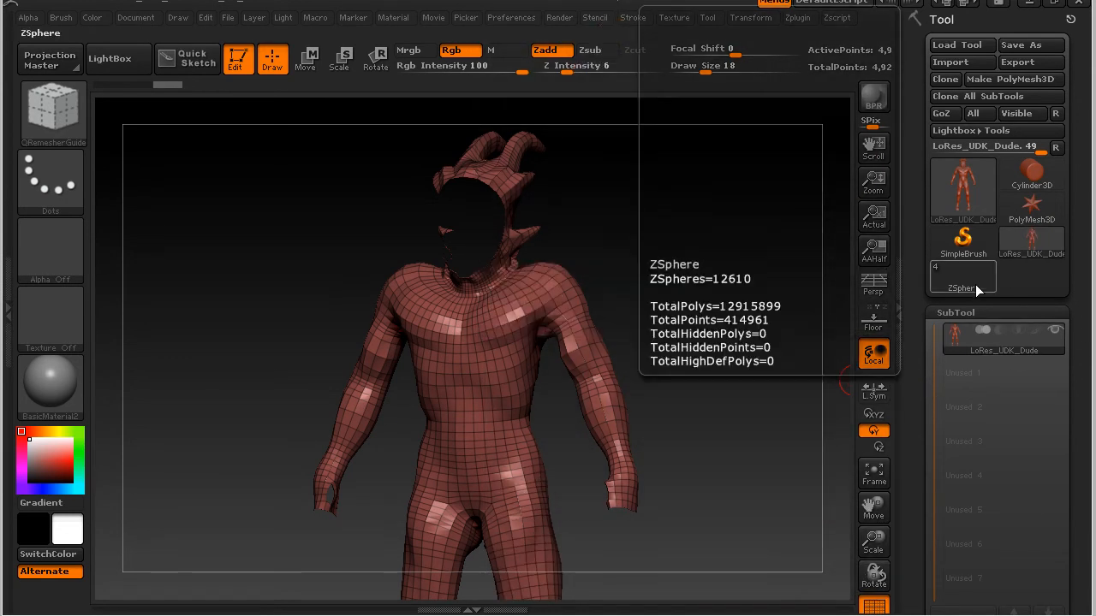
Switch to the ZSphere tool that holds the retopology and turn off Edit Topology.
{"action": "left_click", "coordinate": [962, 274]}
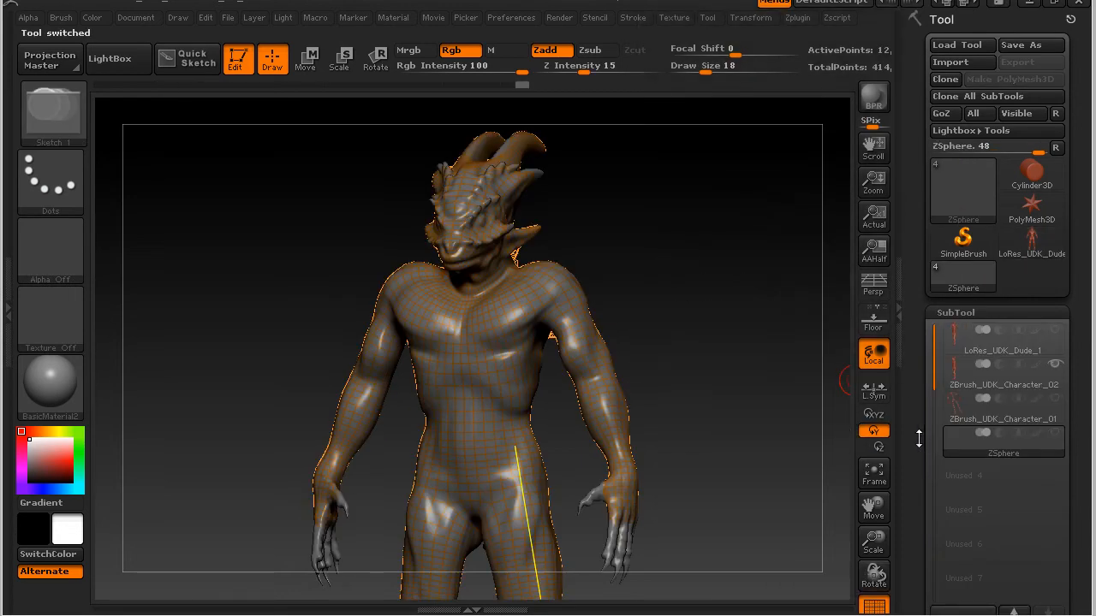
{"action": "mouse_move", "coordinate": [1009, 447]}
{"action": "left_click_drag", "start_coordinate": [926, 464], "coordinate": [905, 245]}
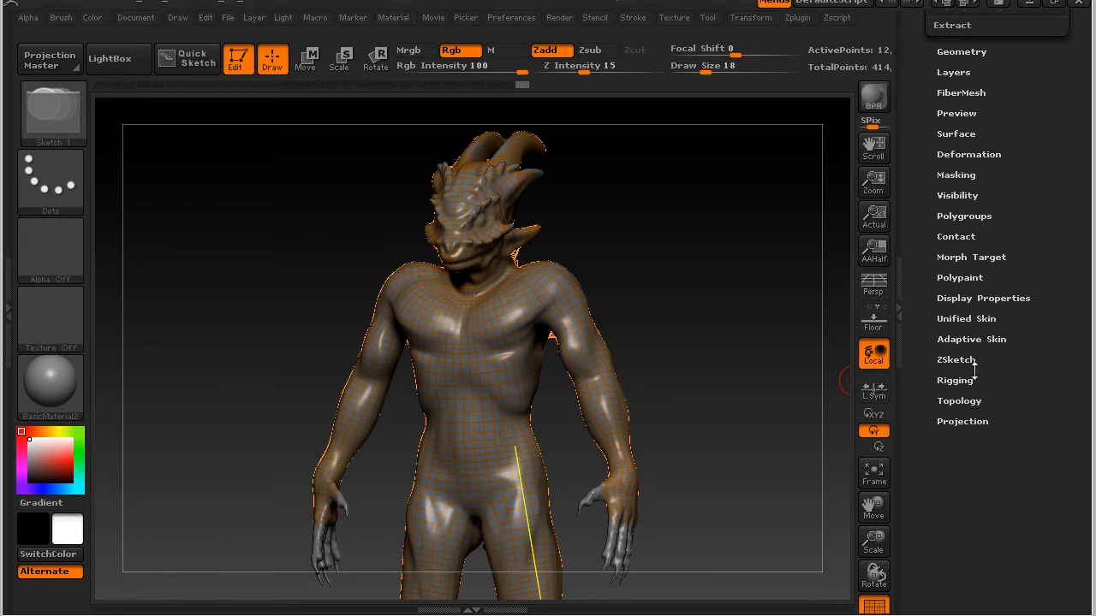
{"action": "left_click", "coordinate": [959, 400]}
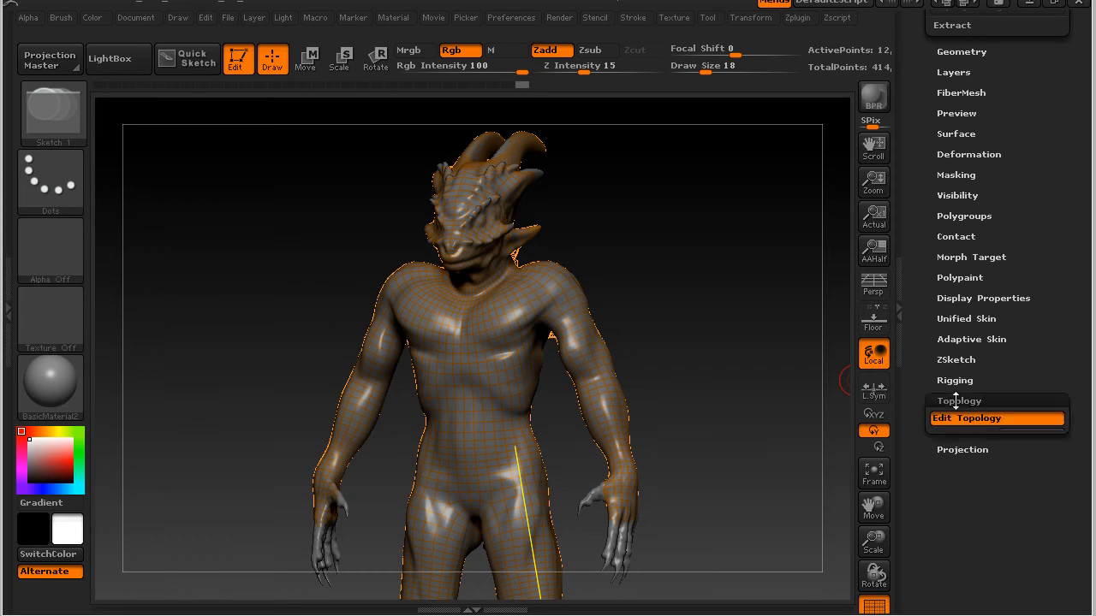
{"action": "left_click", "coordinate": [973, 420]}
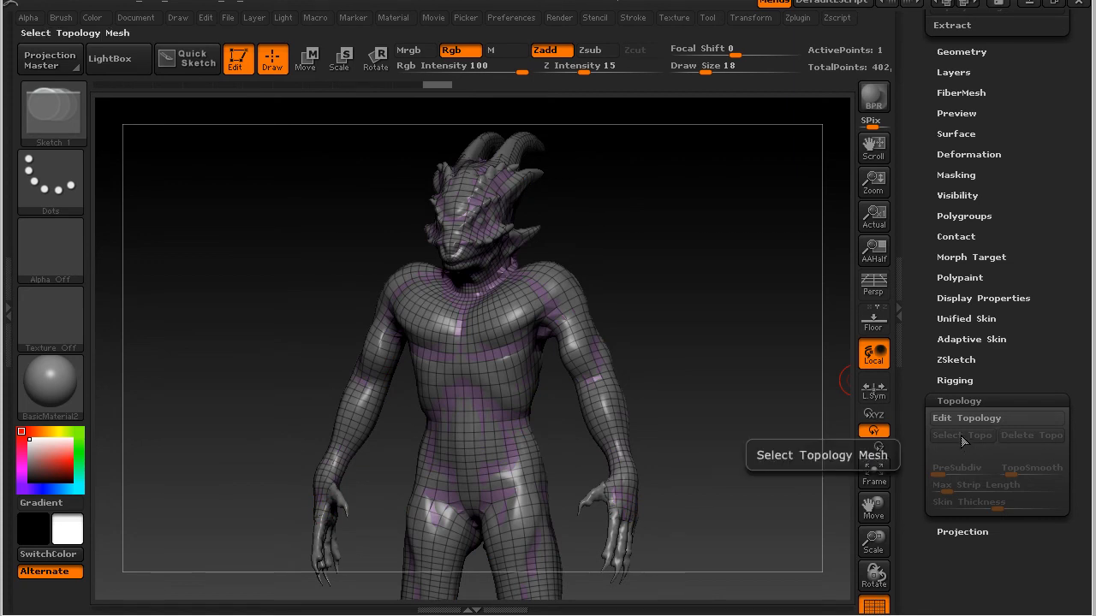
Hide the old ZSphere subtool and make ZBrush_UDK_Character_02 the active subtool.
{"action": "left_click_drag", "start_coordinate": [725, 446], "coordinate": [711, 347], "text": "alt"}
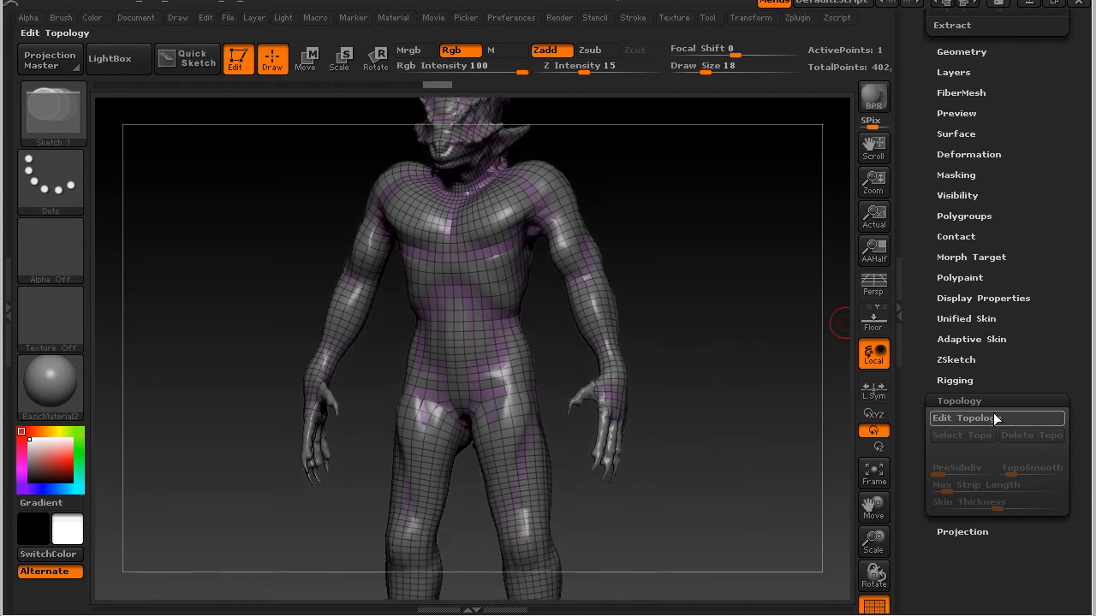
{"action": "left_click_drag", "start_coordinate": [912, 286], "coordinate": [947, 486]}
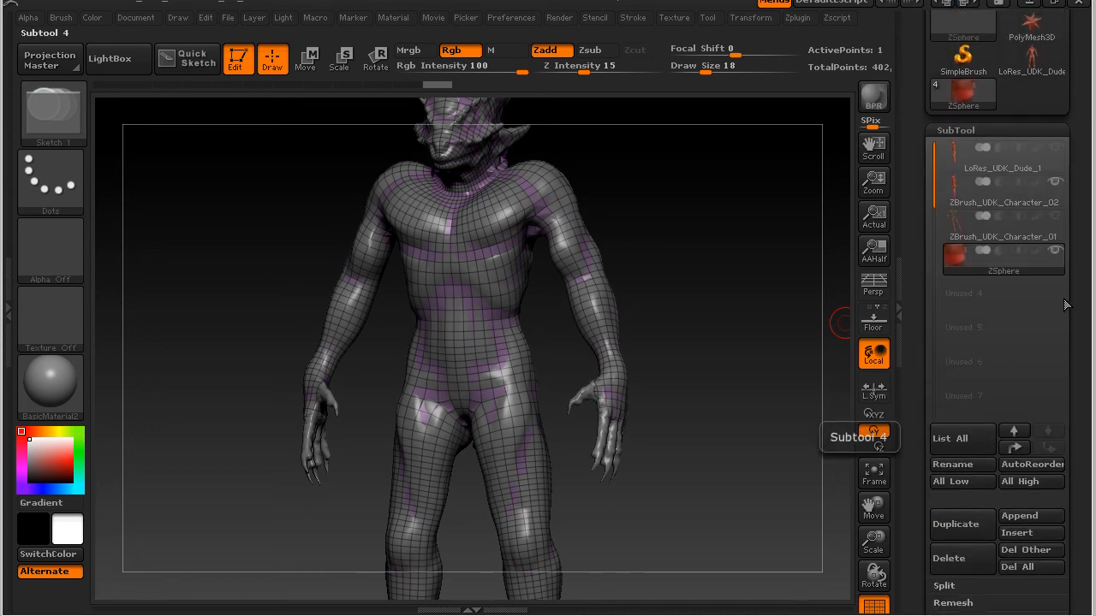
{"action": "left_click", "coordinate": [1058, 253]}
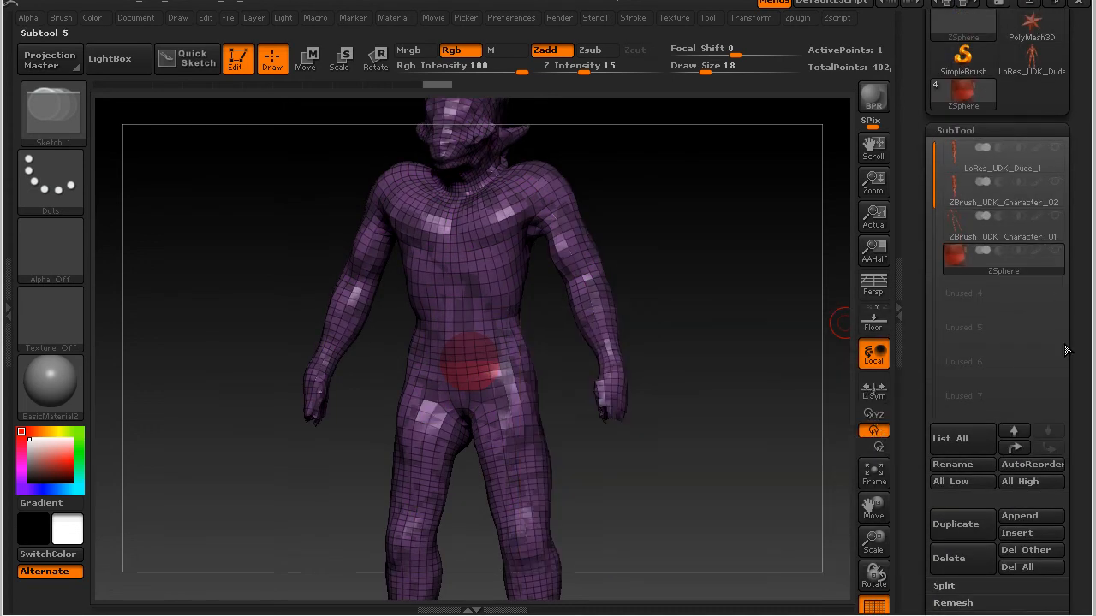
{"action": "left_click", "coordinate": [1026, 203]}
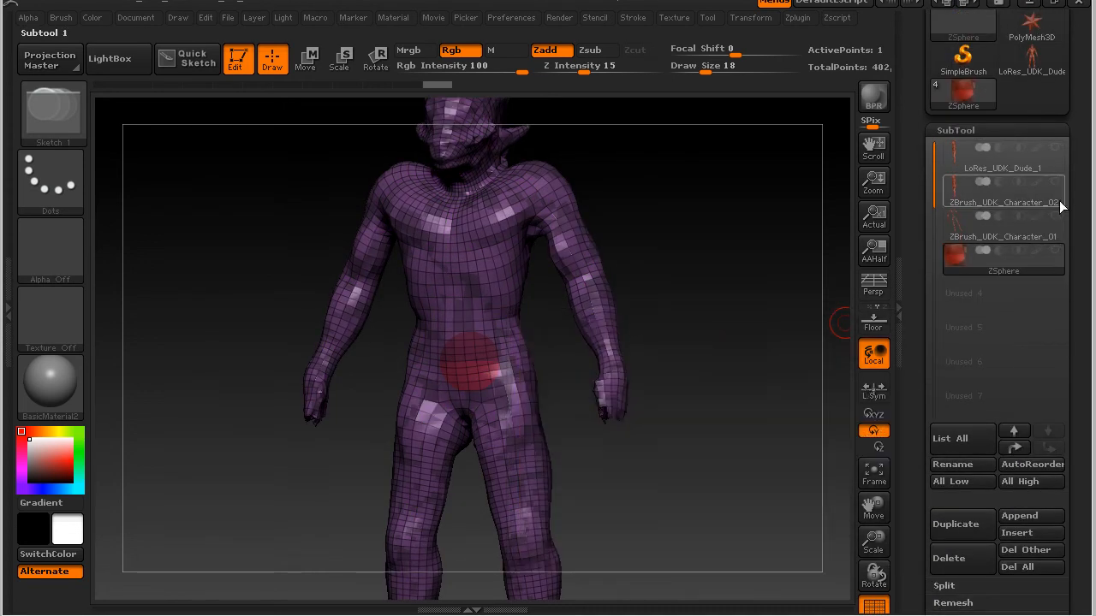
{"action": "left_click", "coordinate": [1027, 199]}
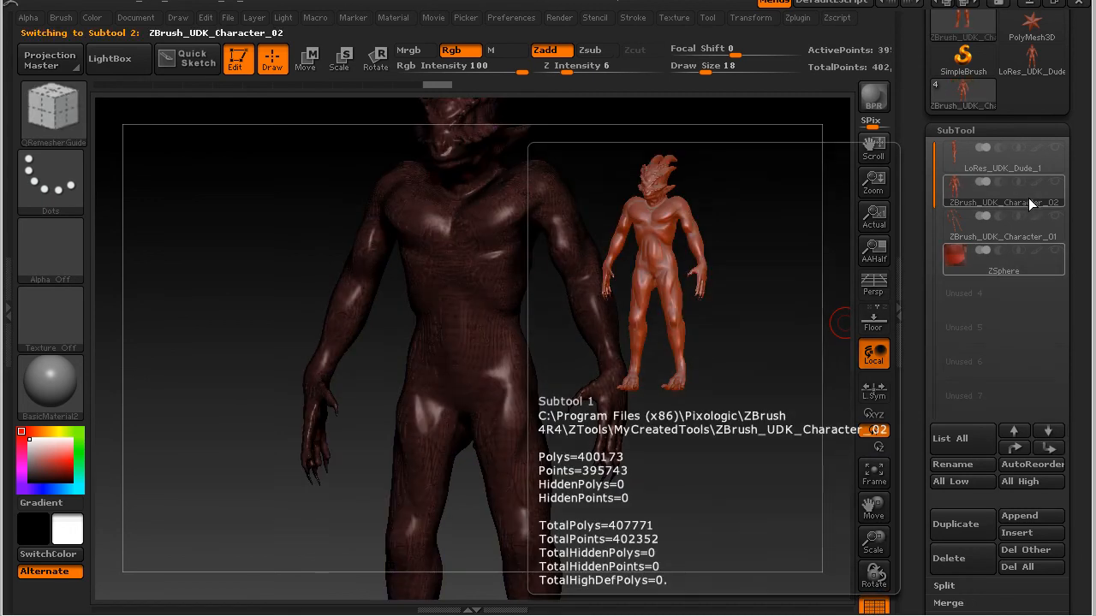
Append a new ZSphere as a subtool and make it the active subtool.
{"action": "left_click", "coordinate": [1040, 518]}
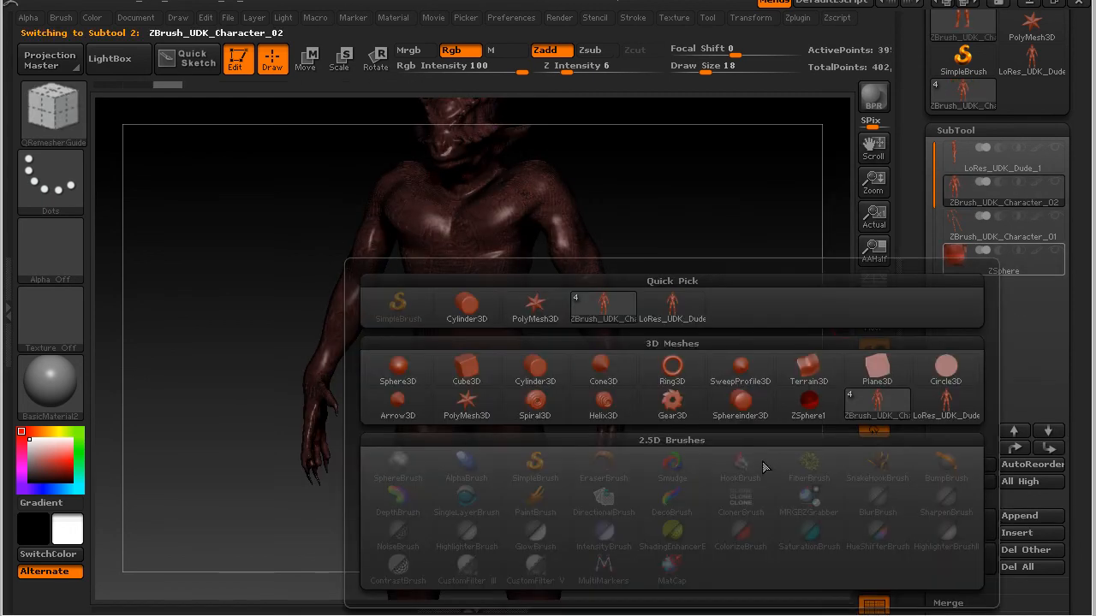
{"action": "mouse_move", "coordinate": [800, 401]}
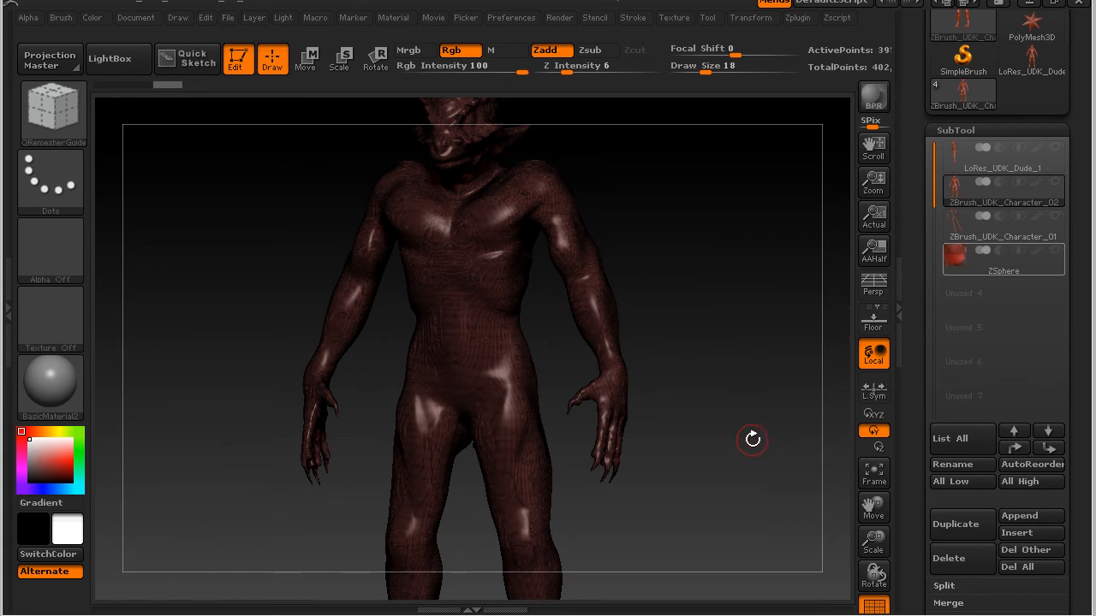
{"action": "mouse_move", "coordinate": [753, 367]}
{"action": "left_mouse_down"}
{"action": "mouse_move", "coordinate": [707, 357]}
{"action": "mouse_move", "coordinate": [739, 365]}
{"action": "left_mouse_up"}
{"action": "left_click", "coordinate": [1049, 516]}
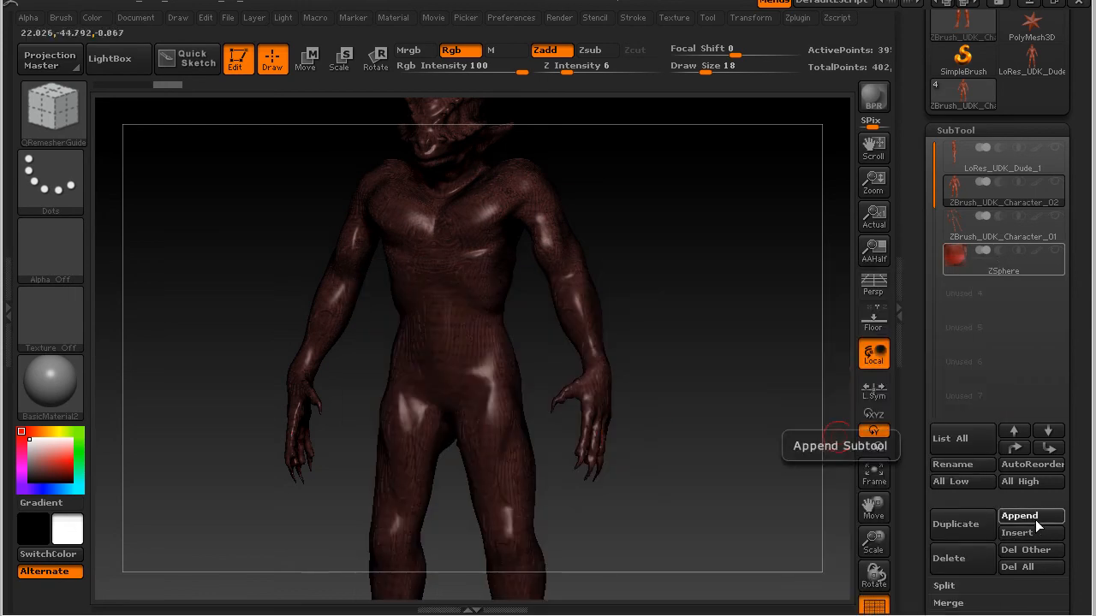
{"action": "left_click", "coordinate": [1030, 516]}
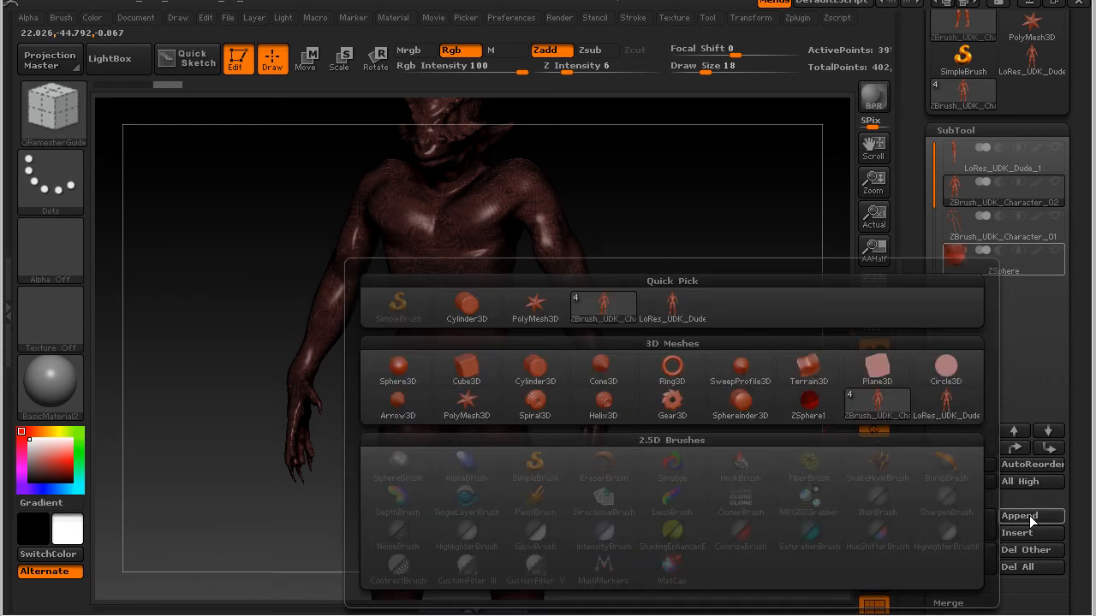
{"action": "mouse_move", "coordinate": [816, 396]}
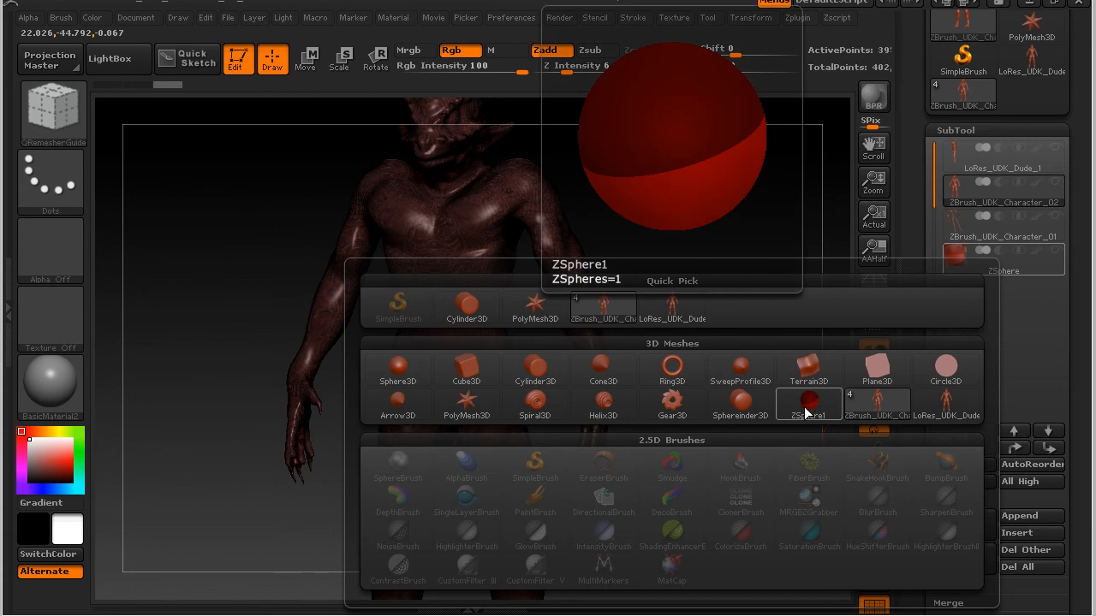
{"action": "left_click", "coordinate": [804, 413]}
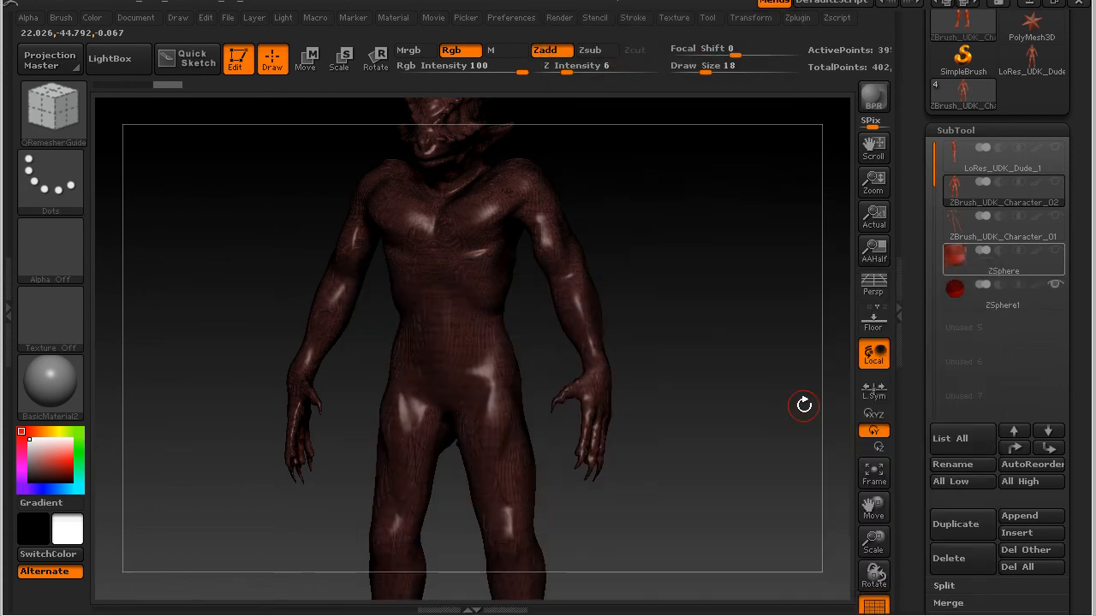
{"action": "left_click", "coordinate": [1026, 300]}
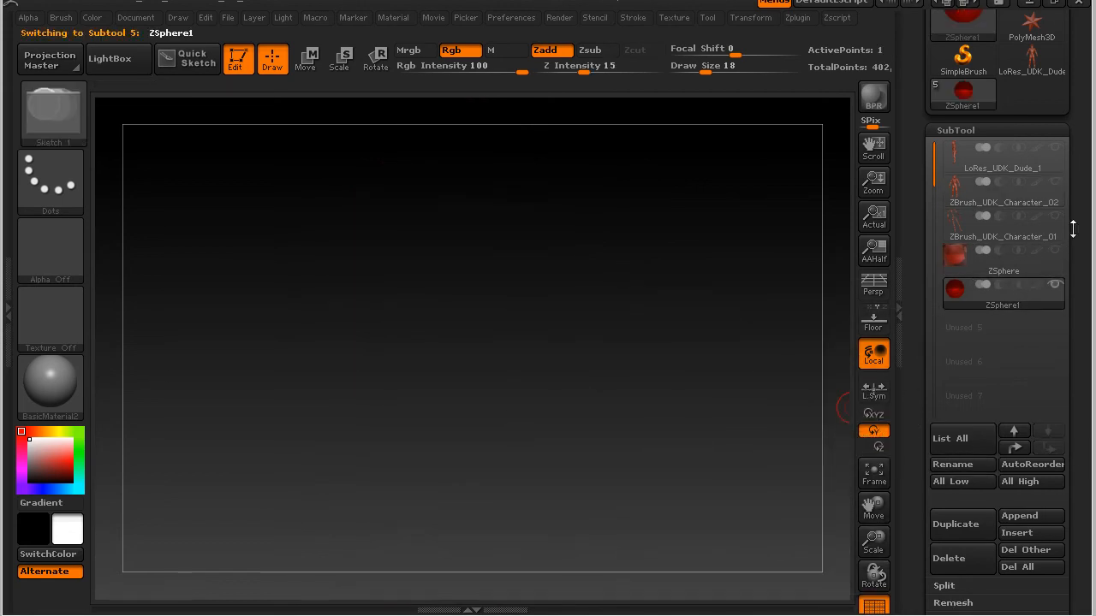
Show the ZBrush_UDK_Character_02 subtool and scale up the small new ZSphere between the character's feet.
{"action": "left_click", "coordinate": [1055, 182]}
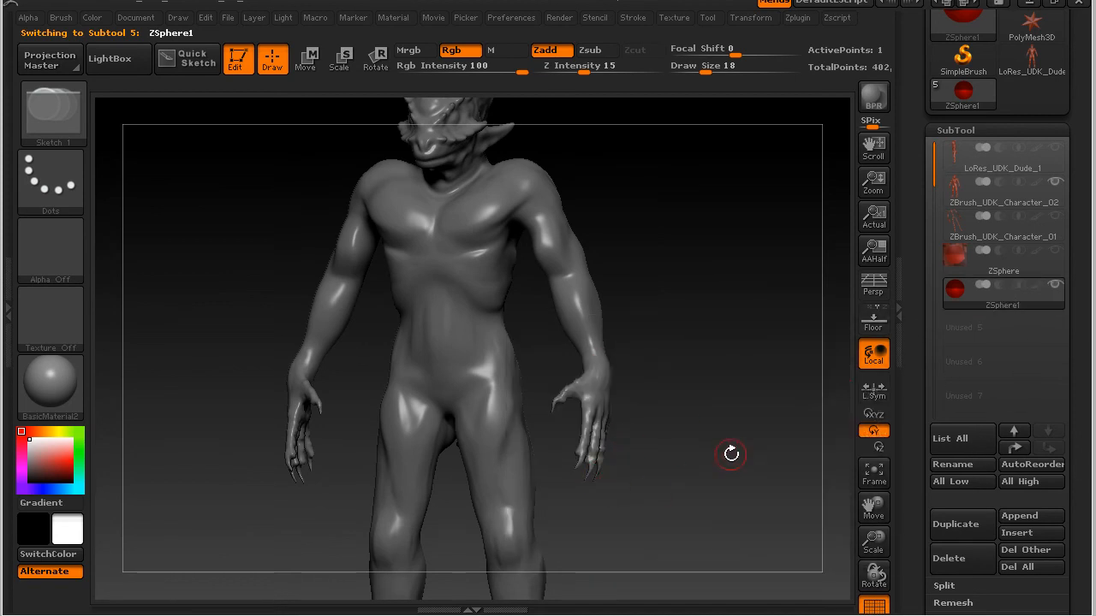
{"action": "left_click_drag", "start_coordinate": [707, 407], "coordinate": [661, 163], "text": "alt"}
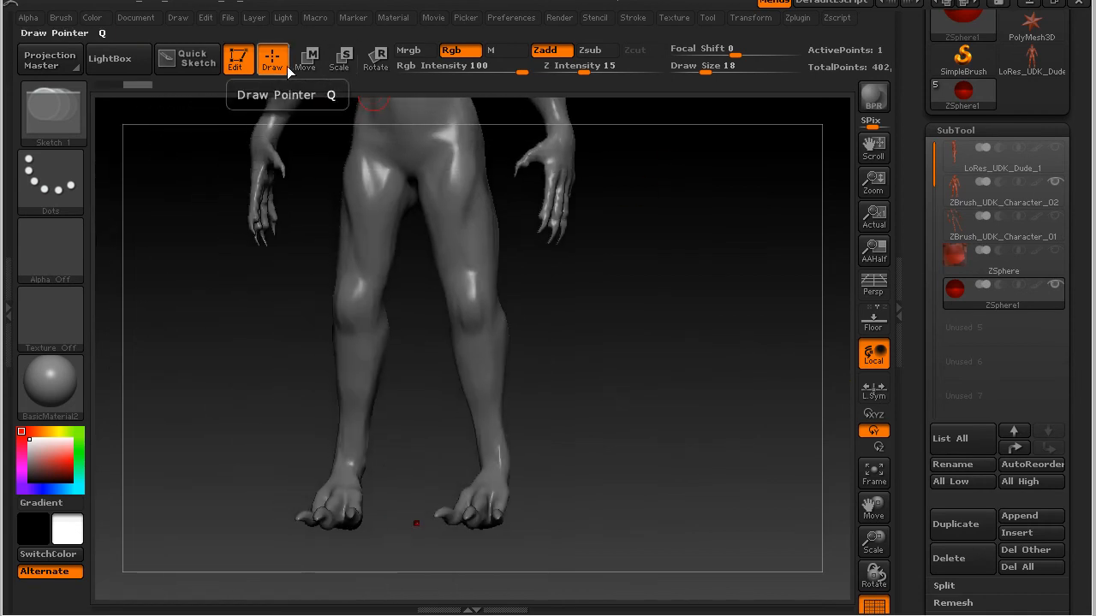
{"action": "left_click", "coordinate": [341, 60]}
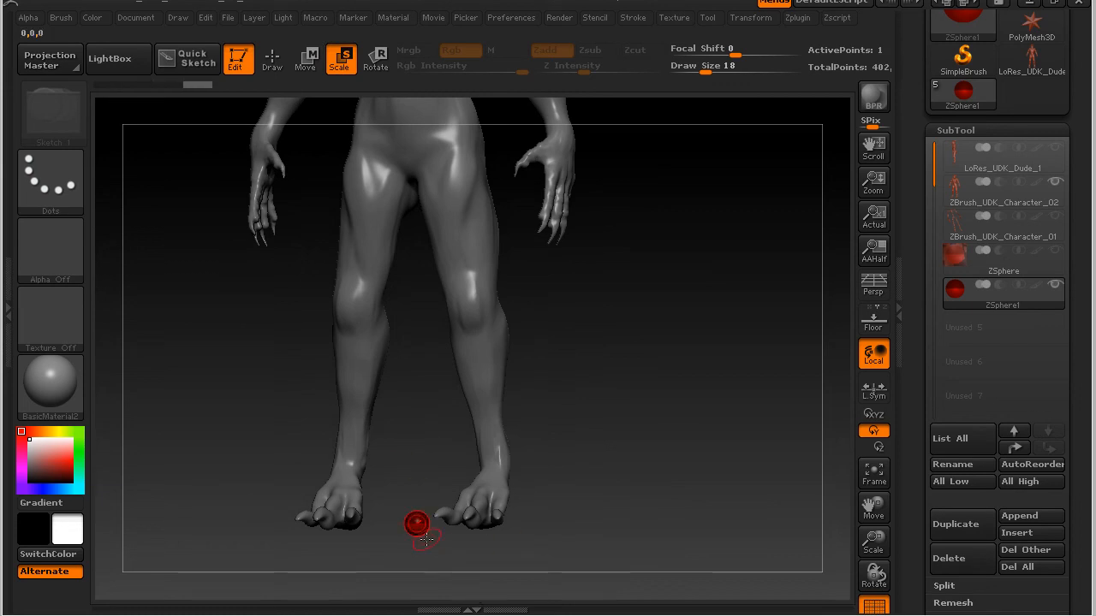
{"action": "left_click_drag", "start_coordinate": [416, 523], "coordinate": [419, 546]}
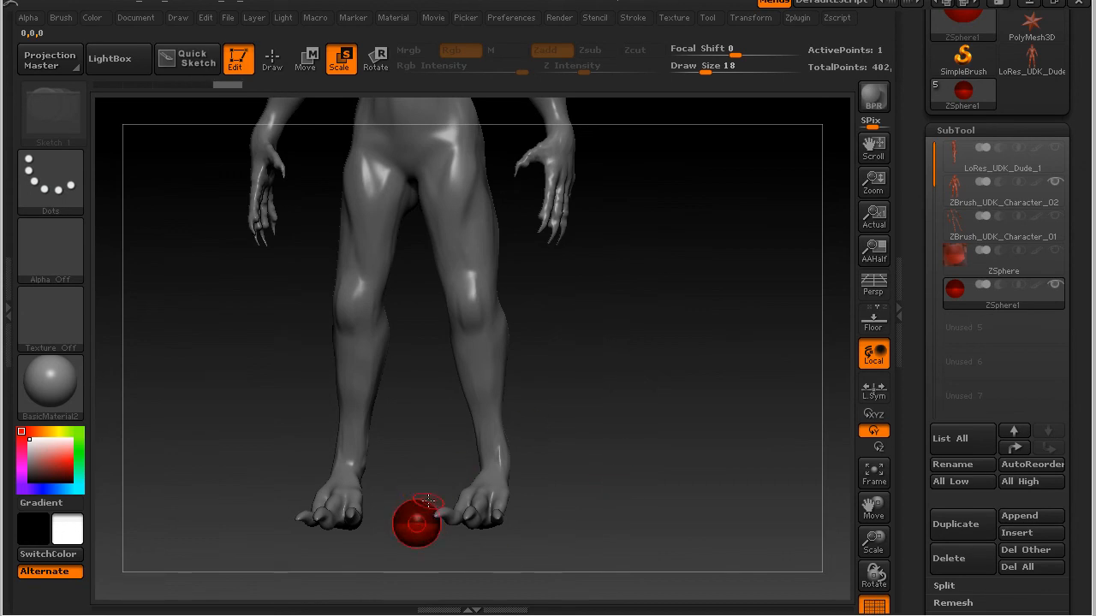
Move the new ZSphere up from the feet to the middle of the character's abdomen, aligning it from the side and front.
{"action": "left_click", "coordinate": [306, 59]}
{"action": "left_click_drag", "start_coordinate": [606, 406], "coordinate": [660, 453]}
{"action": "left_click_drag", "start_coordinate": [494, 575], "coordinate": [468, 284]}
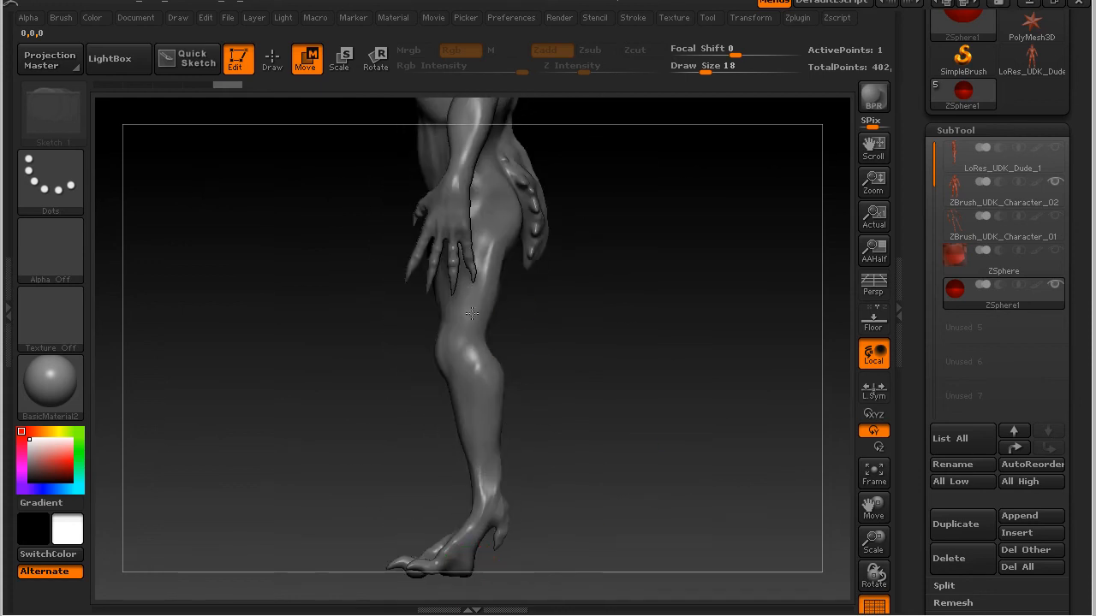
{"action": "left_click", "coordinate": [746, 18]}
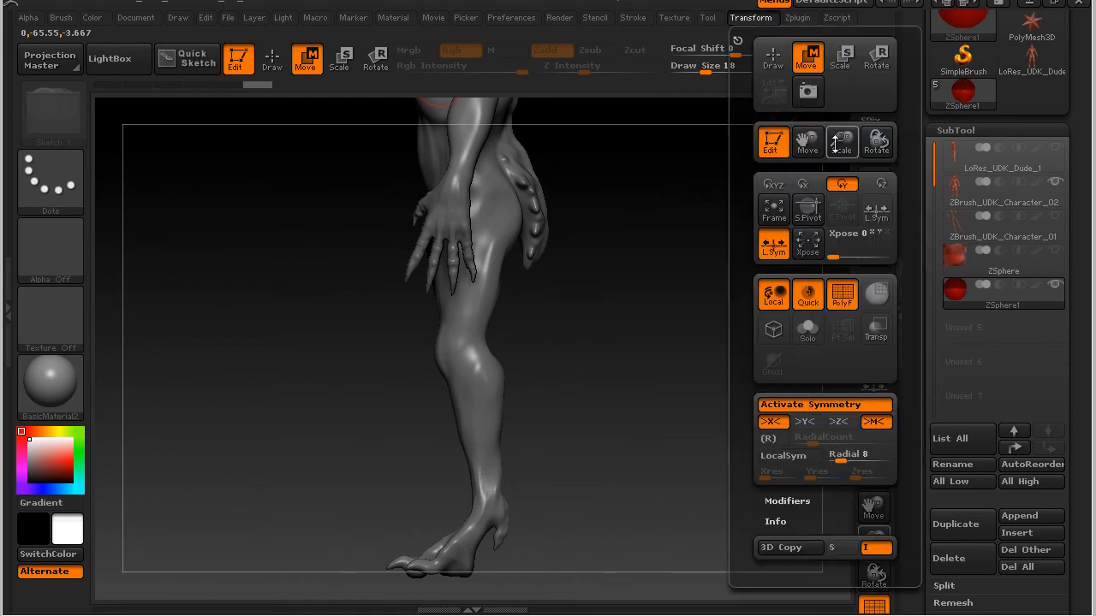
{"action": "left_click_drag", "start_coordinate": [619, 293], "coordinate": [672, 443], "text": "alt"}
{"action": "left_click_drag", "start_coordinate": [523, 301], "coordinate": [541, 328]}
{"action": "left_click_drag", "start_coordinate": [692, 430], "coordinate": [646, 333], "text": "alt"}
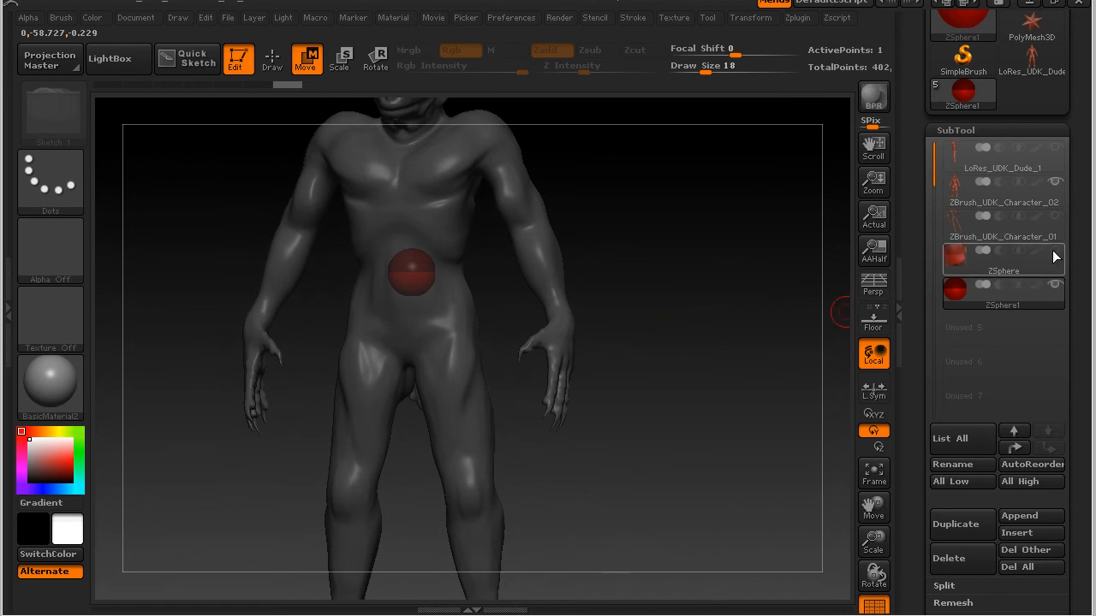
Load LoRes_UDK_Dude as the topology of the new ZSphere and turn on topology editing.
{"action": "mouse_move", "coordinate": [1058, 257]}
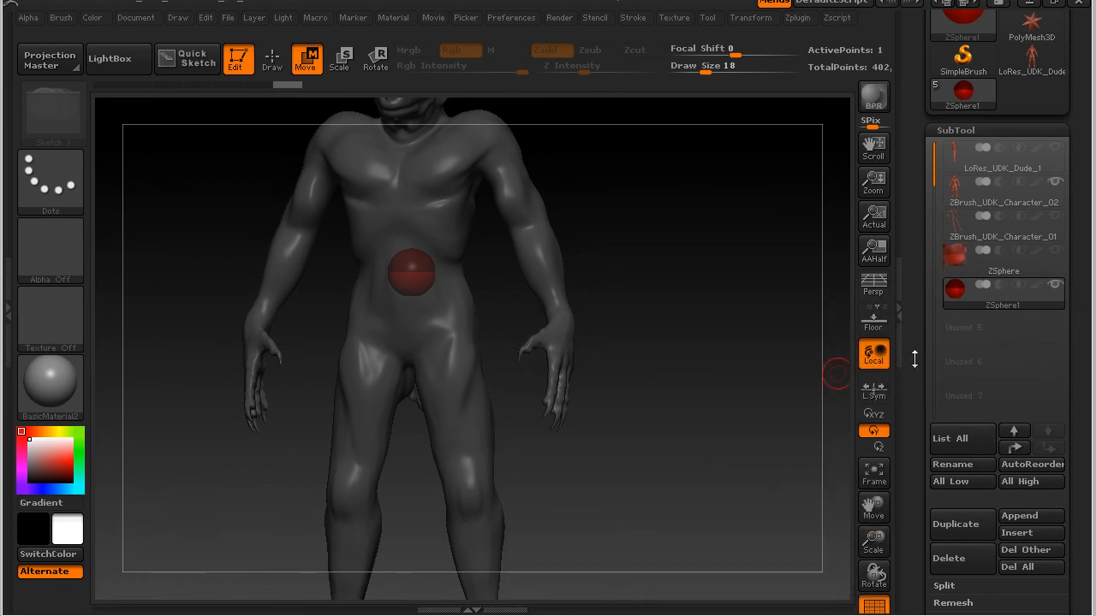
{"action": "left_click_drag", "start_coordinate": [914, 359], "coordinate": [904, 175]}
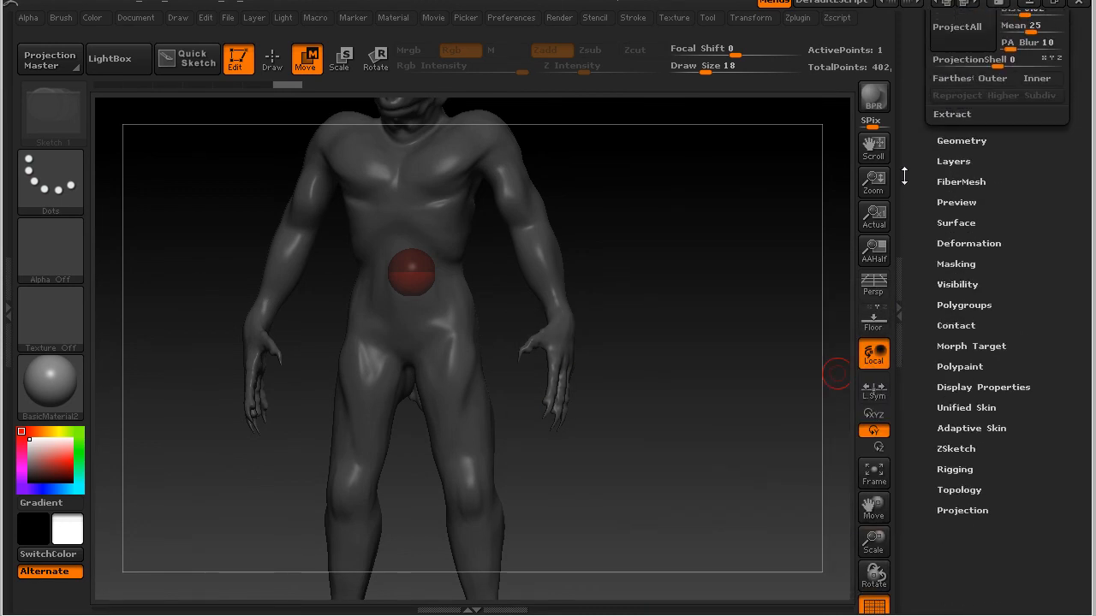
{"action": "left_click", "coordinate": [959, 490]}
{"action": "left_click", "coordinate": [274, 63]}
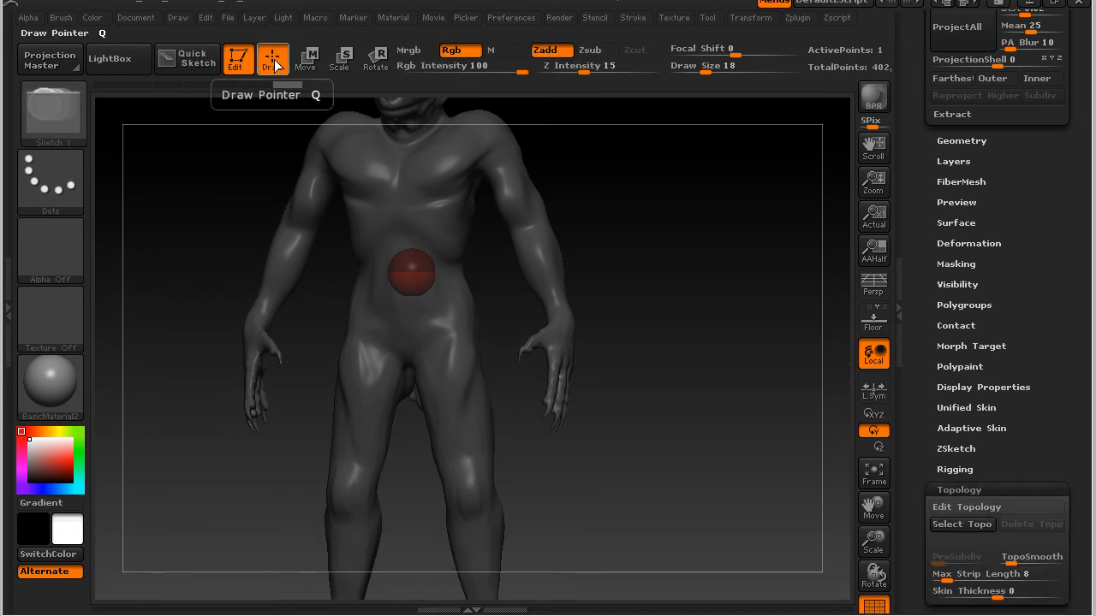
{"action": "left_click", "coordinate": [975, 525]}
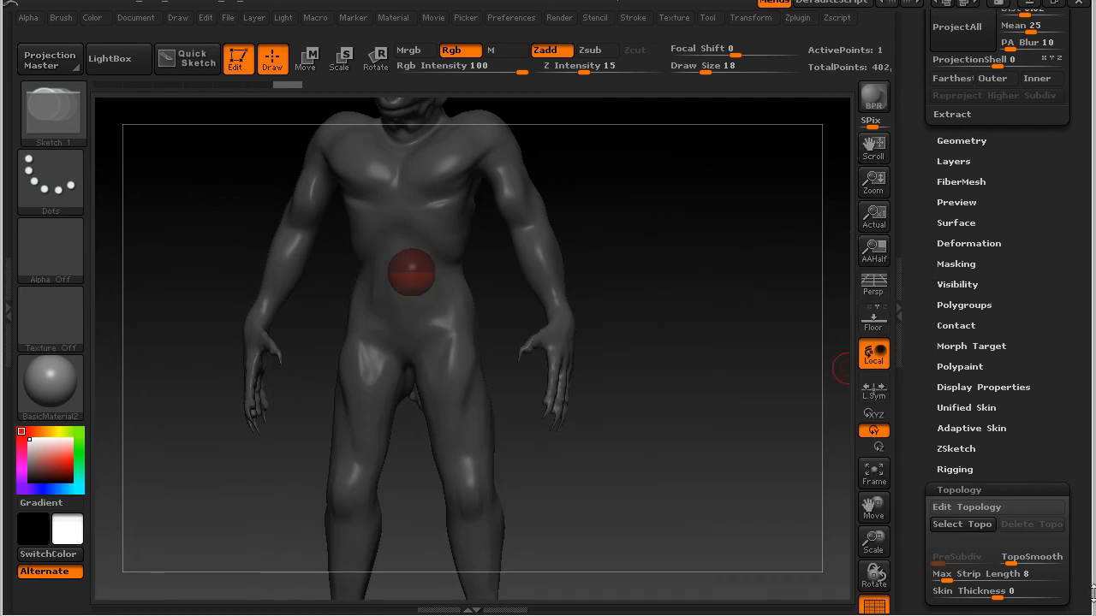
{"action": "left_click", "coordinate": [967, 525]}
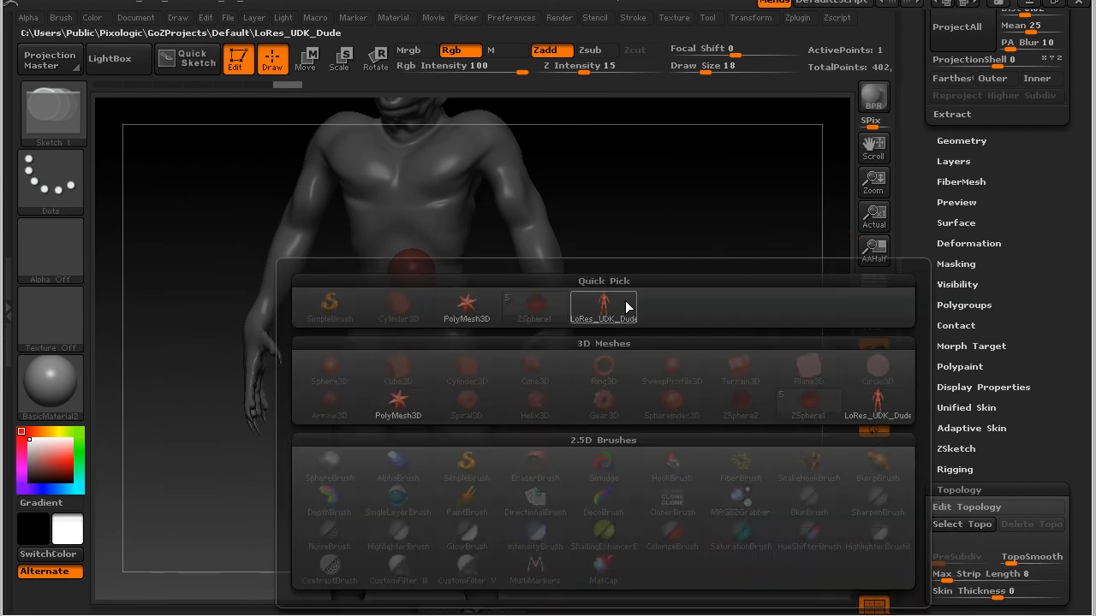
{"action": "mouse_move", "coordinate": [621, 305]}
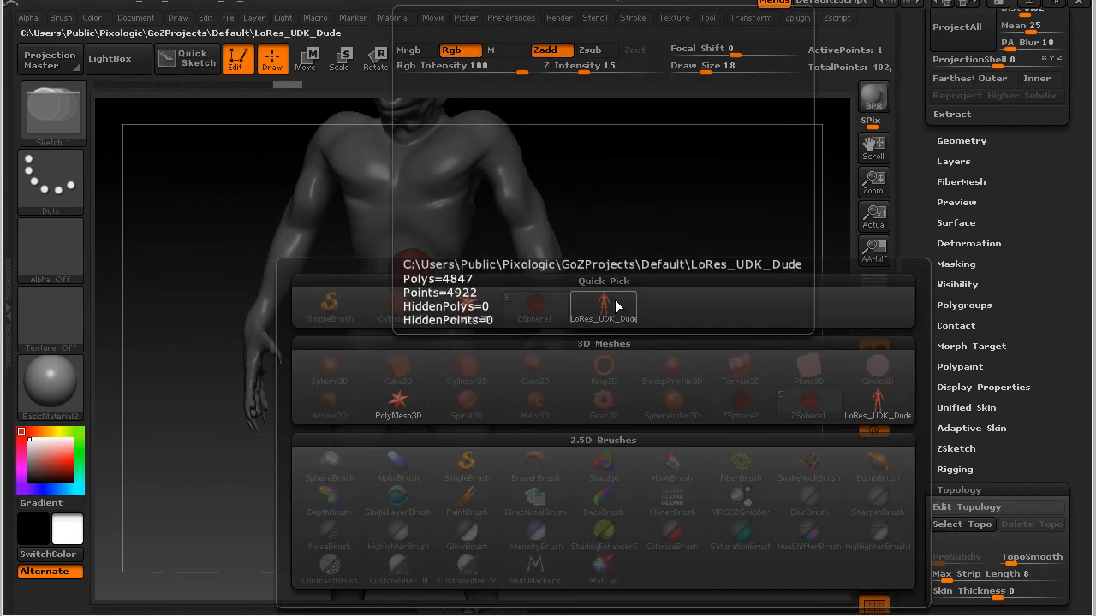
{"action": "left_click", "coordinate": [614, 304]}
{"action": "left_click_drag", "start_coordinate": [692, 308], "coordinate": [728, 360], "text": "alt"}
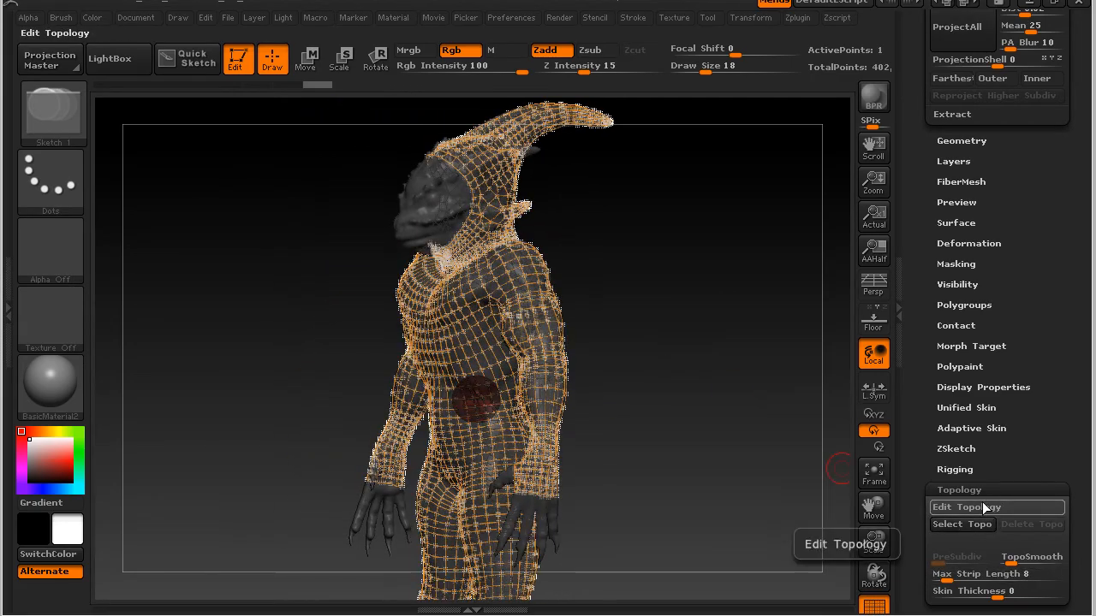
{"action": "left_click", "coordinate": [984, 507]}
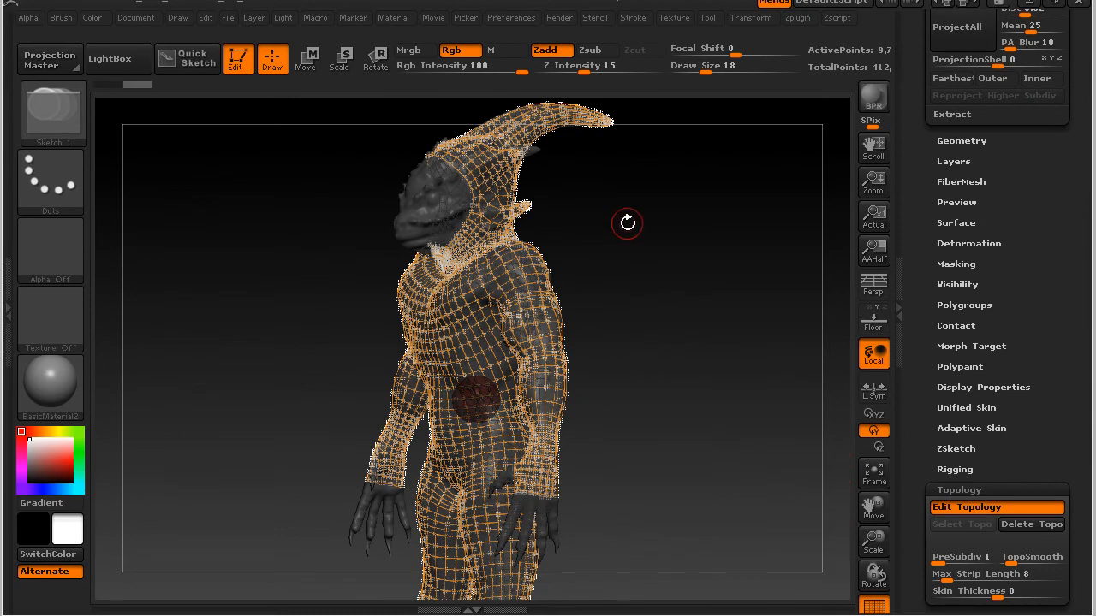
Move the topology vertices on the upper side of the large horn's lower half to even out its edge loops.
{"action": "left_click_drag", "start_coordinate": [634, 230], "coordinate": [675, 437], "text": "alt"}
{"action": "left_click_drag", "start_coordinate": [699, 475], "coordinate": [641, 560]}
{"action": "left_click_drag", "start_coordinate": [676, 417], "coordinate": [699, 459], "text": "alt"}
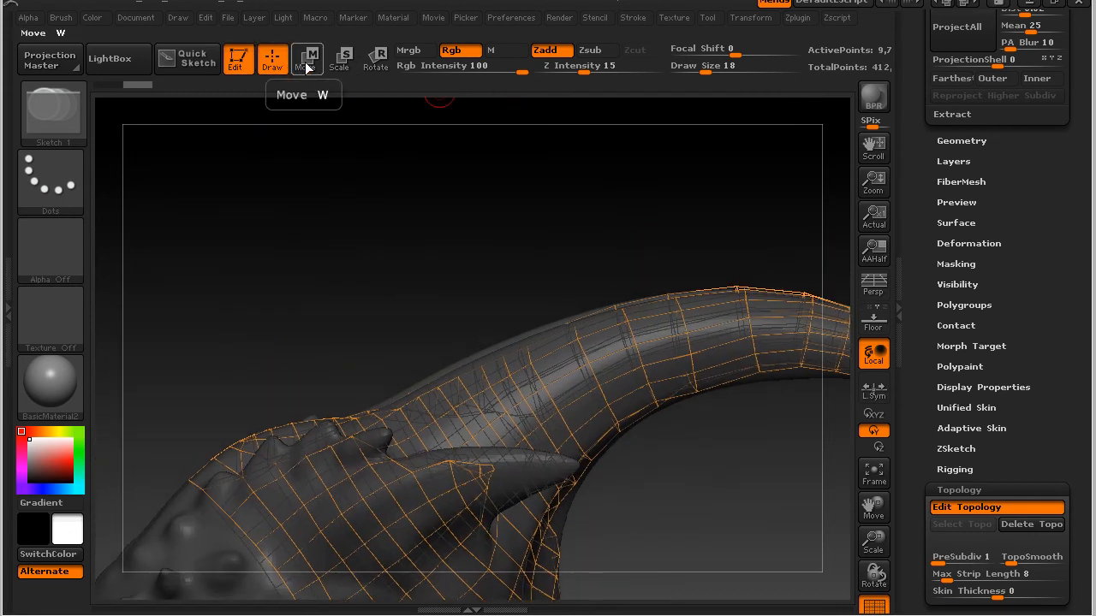
{"action": "left_click", "coordinate": [538, 358]}
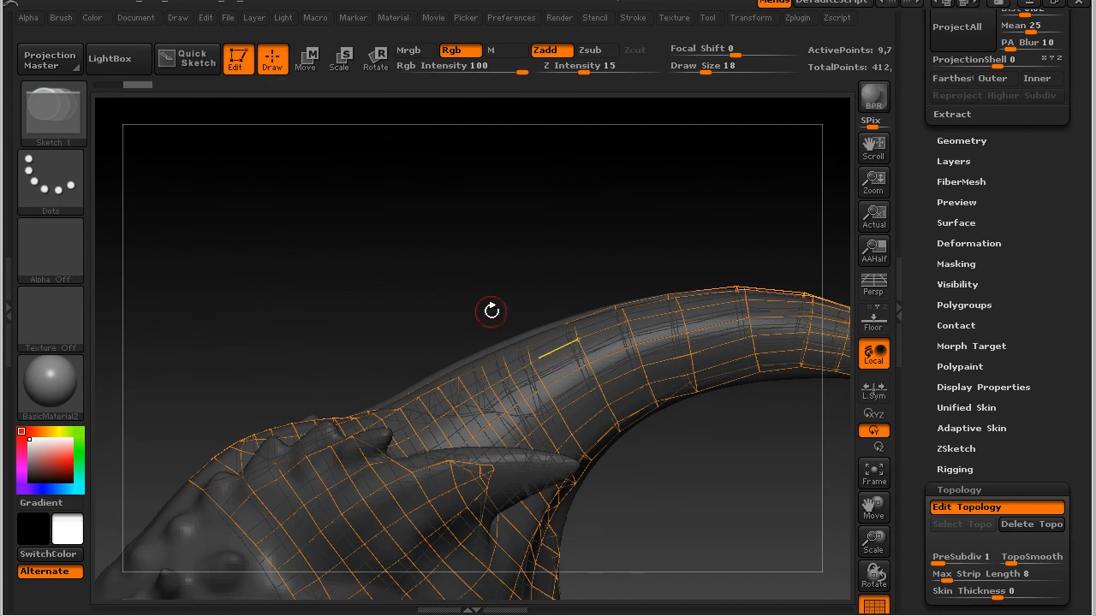
{"action": "left_click", "coordinate": [321, 64]}
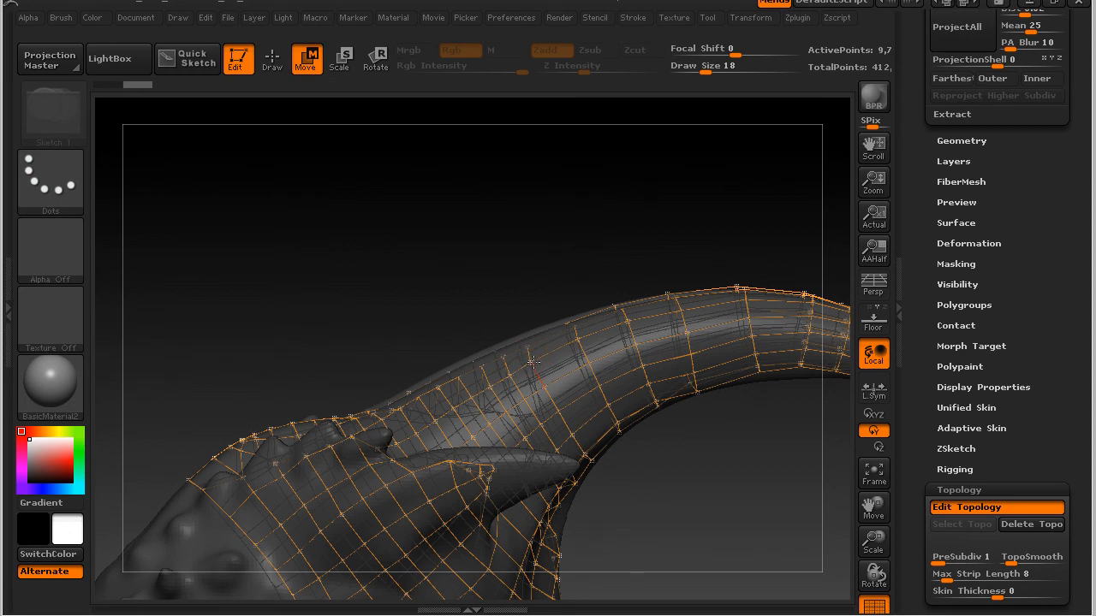
{"action": "left_click_drag", "start_coordinate": [535, 362], "coordinate": [490, 387]}
{"action": "left_click_drag", "start_coordinate": [521, 246], "coordinate": [516, 337]}
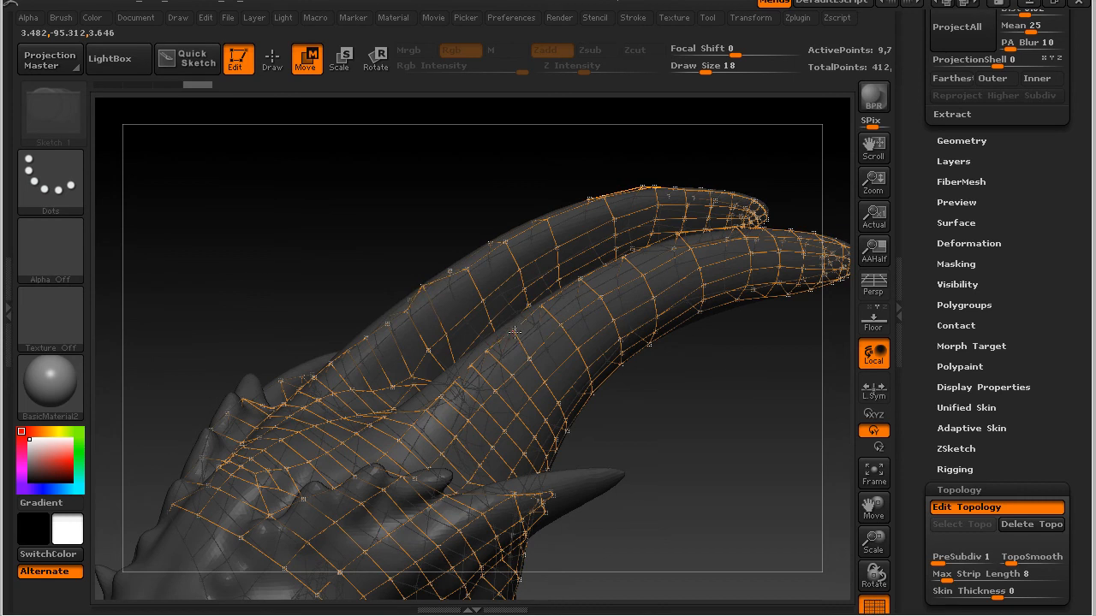
{"action": "mouse_move", "coordinate": [512, 328]}
{"action": "left_mouse_down"}
{"action": "mouse_move", "coordinate": [471, 363]}
{"action": "mouse_move", "coordinate": [485, 350]}
{"action": "left_mouse_up"}
Reposition the vertices along the inner upper side of the horn's base, undoing the misplaced vertex move.
{"action": "mouse_move", "coordinate": [654, 394]}
{"action": "left_mouse_down"}
{"action": "mouse_move", "coordinate": [726, 435]}
{"action": "mouse_move", "coordinate": [641, 350]}
{"action": "mouse_move", "coordinate": [641, 323]}
{"action": "mouse_move", "coordinate": [692, 384]}
{"action": "left_mouse_up"}
{"action": "mouse_move", "coordinate": [442, 257]}
{"action": "left_mouse_down"}
{"action": "mouse_move", "coordinate": [465, 274]}
{"action": "mouse_move", "coordinate": [436, 291]}
{"action": "left_mouse_up"}
{"action": "left_click_drag", "start_coordinate": [398, 363], "coordinate": [439, 320]}
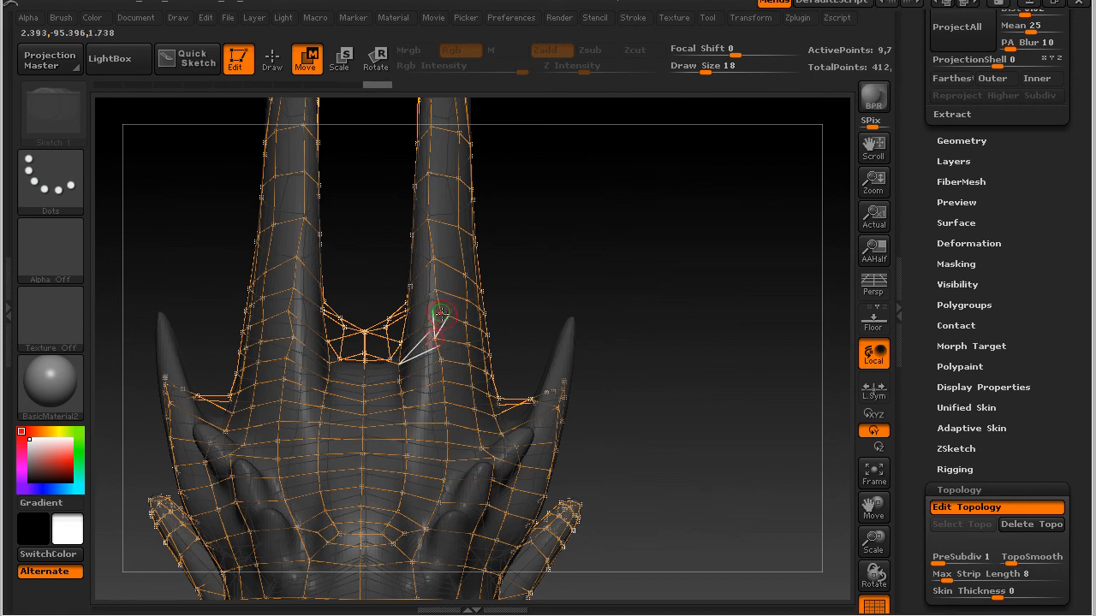
{"action": "key", "text": "ctrl+z"}
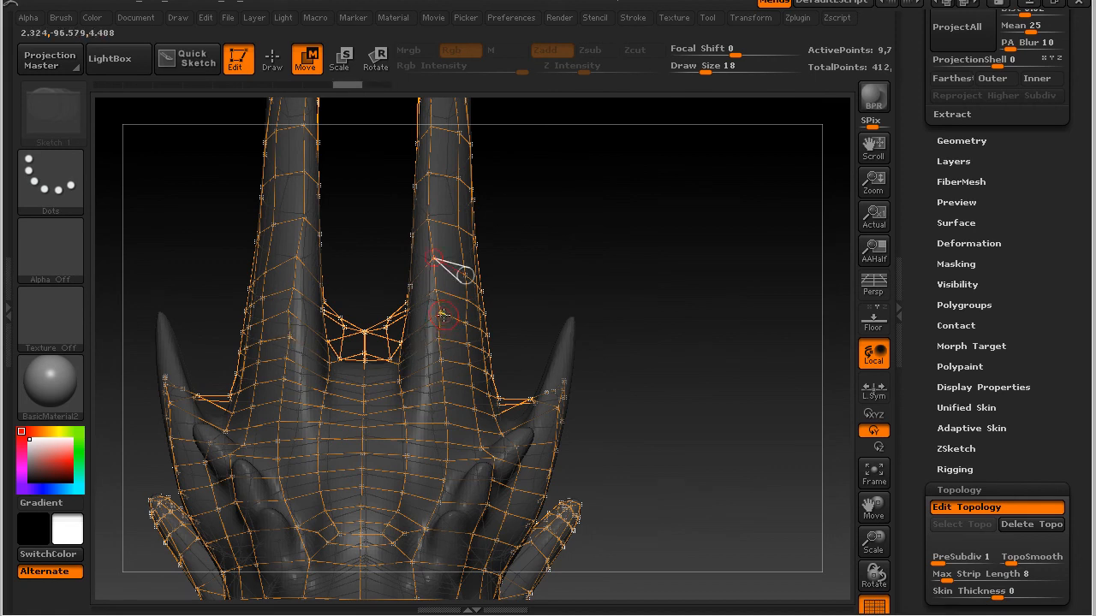
{"action": "left_click_drag", "start_coordinate": [440, 312], "coordinate": [433, 311]}
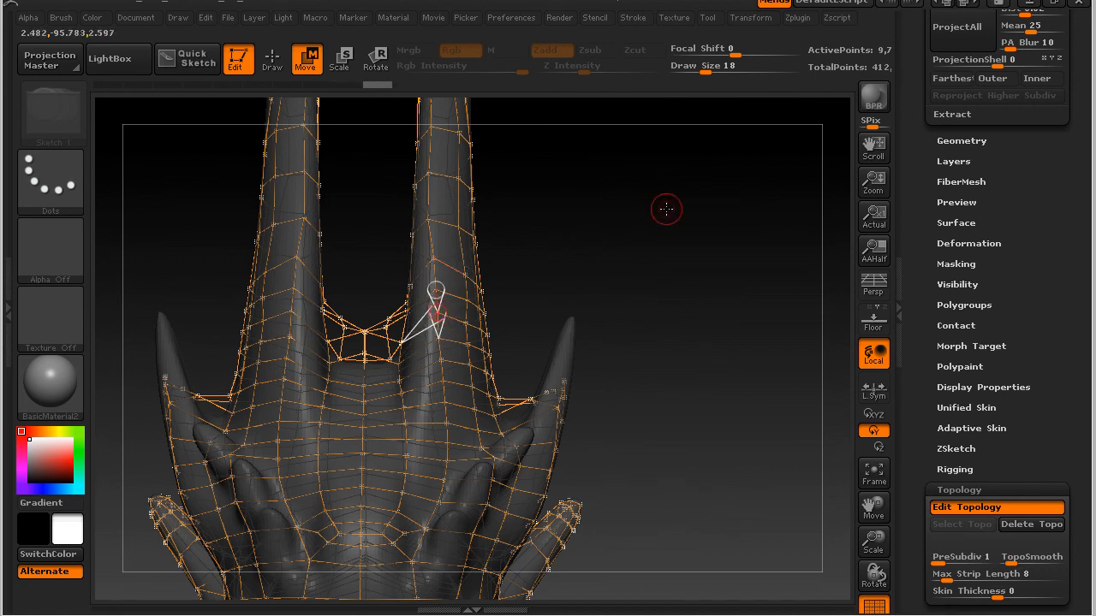
Shift the vertices on the top and outer side of the horn's bend near the tip into evenly spaced loops.
{"action": "left_click_drag", "start_coordinate": [653, 166], "coordinate": [685, 490]}
{"action": "left_click_drag", "start_coordinate": [538, 324], "coordinate": [655, 369], "text": "alt"}
{"action": "left_click_drag", "start_coordinate": [613, 253], "coordinate": [658, 367], "text": "alt"}
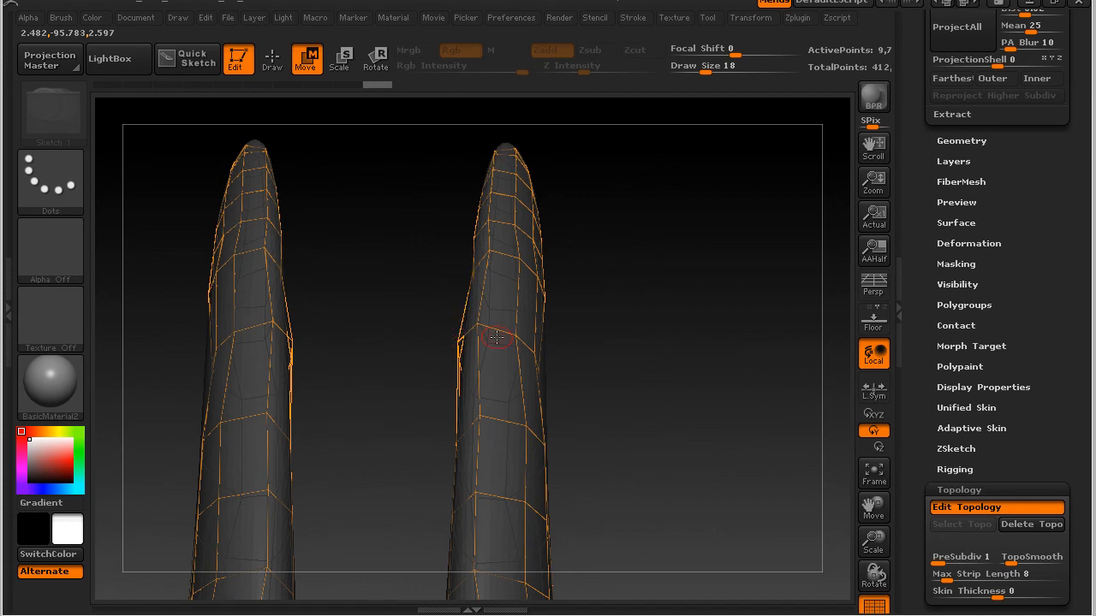
{"action": "left_click_drag", "start_coordinate": [478, 323], "coordinate": [521, 335]}
{"action": "left_click_drag", "start_coordinate": [520, 259], "coordinate": [521, 266]}
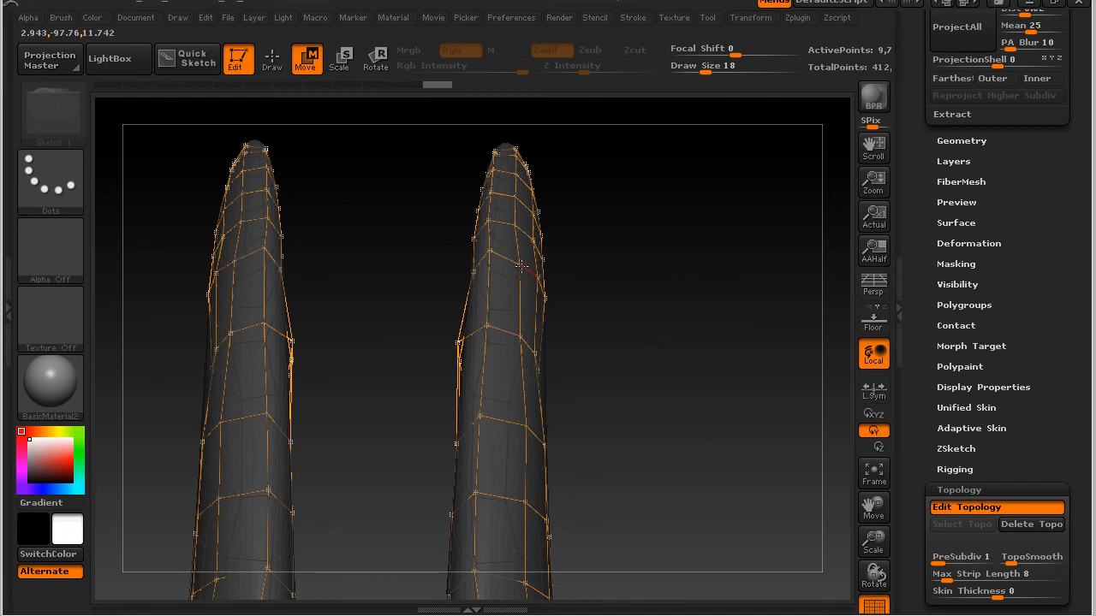
{"action": "mouse_move", "coordinate": [545, 386]}
{"action": "left_mouse_down"}
{"action": "mouse_move", "coordinate": [636, 386]}
{"action": "mouse_move", "coordinate": [633, 317]}
{"action": "mouse_move", "coordinate": [507, 308]}
{"action": "left_mouse_up"}
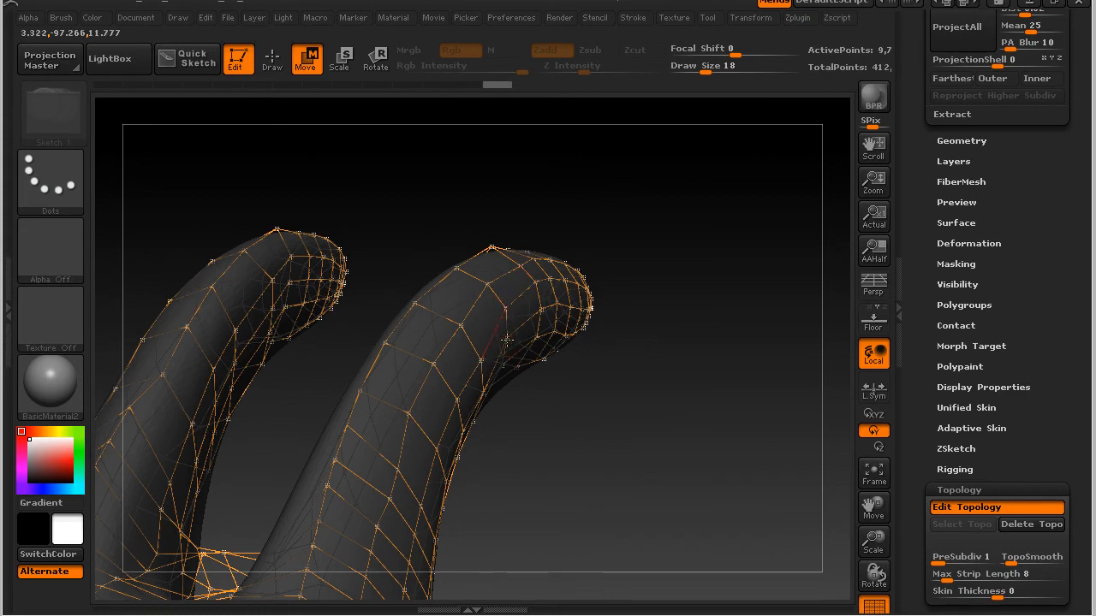
{"action": "left_click_drag", "start_coordinate": [511, 341], "coordinate": [510, 343]}
Straighten the edge loops along the horn's side and underside, moving their vertices behind the tip section.
{"action": "mouse_move", "coordinate": [643, 445]}
{"action": "left_mouse_down"}
{"action": "mouse_move", "coordinate": [499, 372]}
{"action": "mouse_move", "coordinate": [643, 434]}
{"action": "mouse_move", "coordinate": [529, 374]}
{"action": "left_mouse_up"}
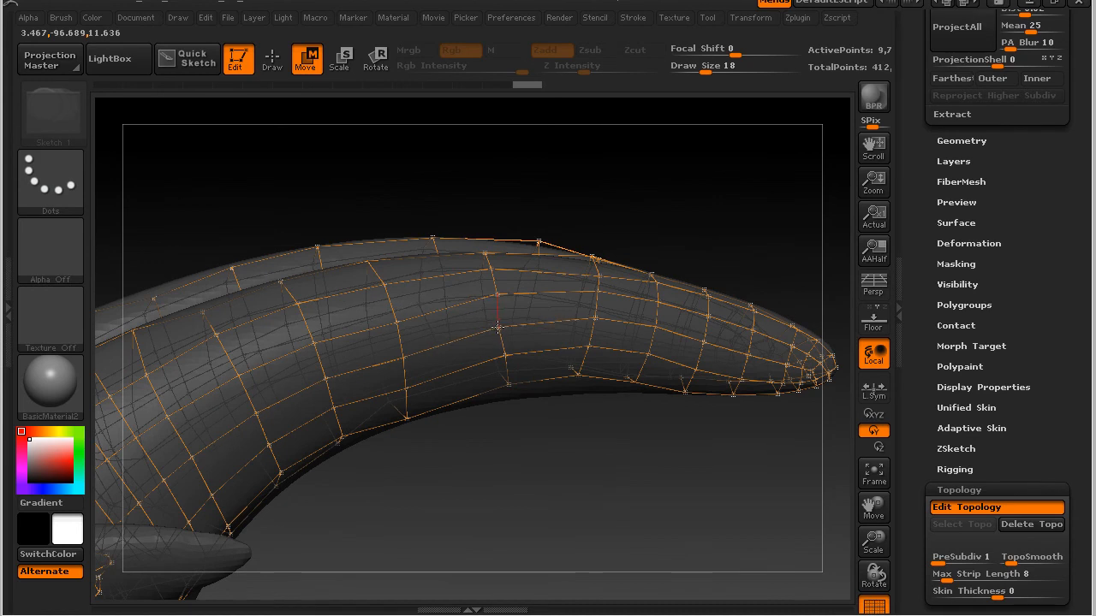
{"action": "left_click_drag", "start_coordinate": [498, 326], "coordinate": [497, 324]}
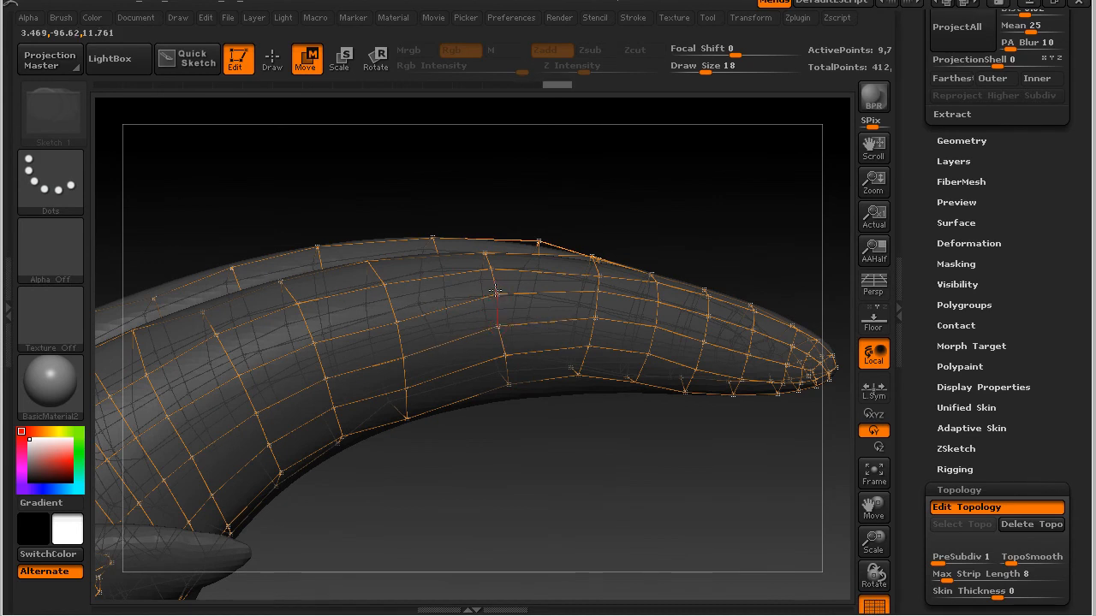
{"action": "mouse_move", "coordinate": [582, 454]}
{"action": "left_mouse_down"}
{"action": "mouse_move", "coordinate": [537, 391]}
{"action": "mouse_move", "coordinate": [525, 391]}
{"action": "left_mouse_up"}
{"action": "left_click_drag", "start_coordinate": [473, 317], "coordinate": [471, 324]}
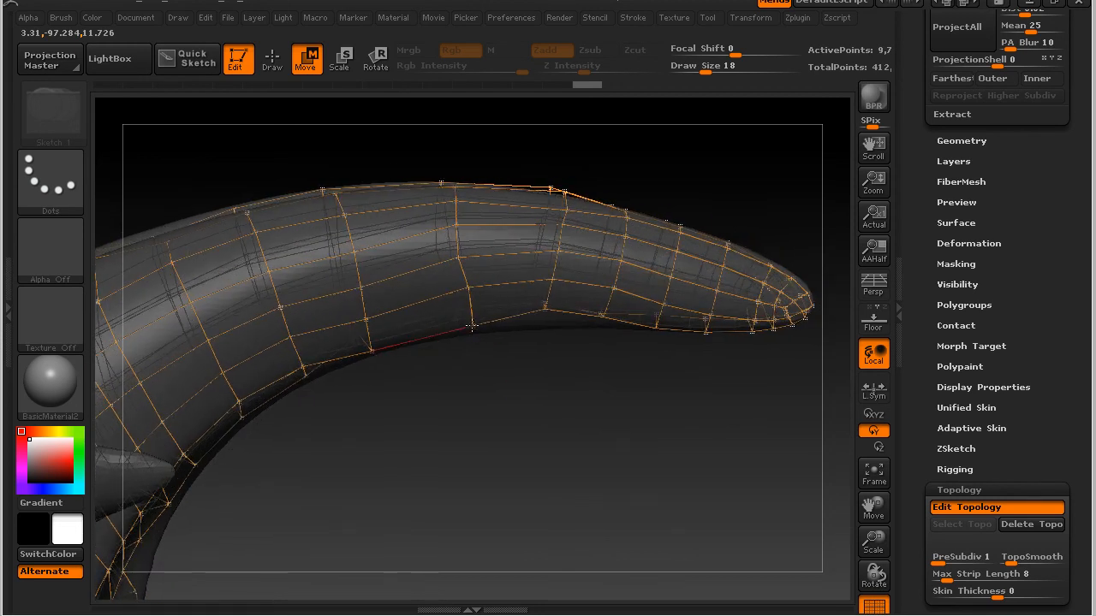
{"action": "left_click_drag", "start_coordinate": [582, 386], "coordinate": [547, 304]}
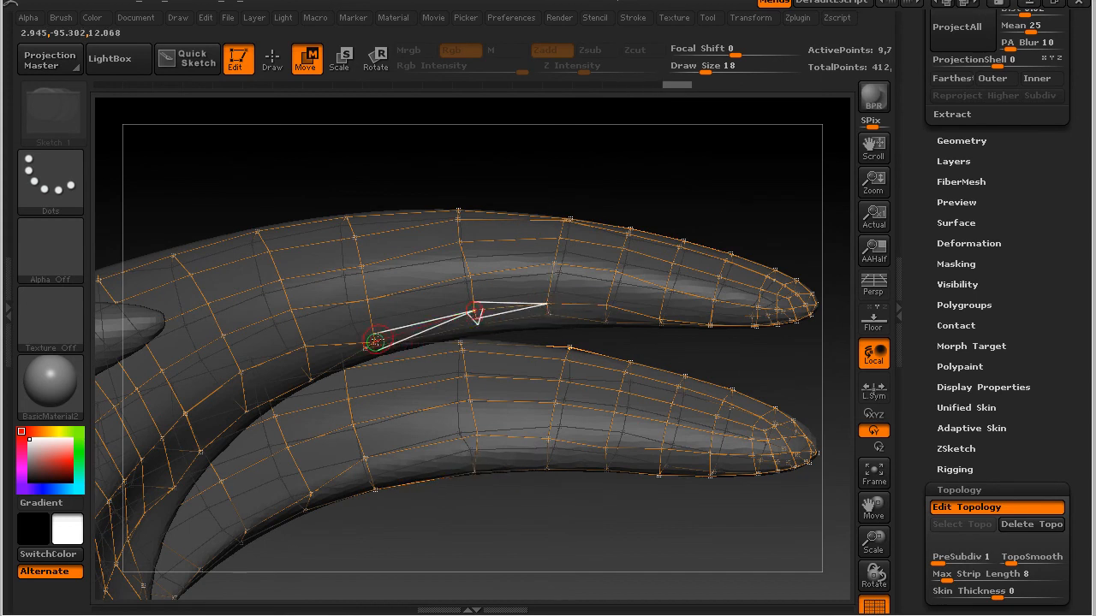
{"action": "left_click_drag", "start_coordinate": [375, 343], "coordinate": [371, 331]}
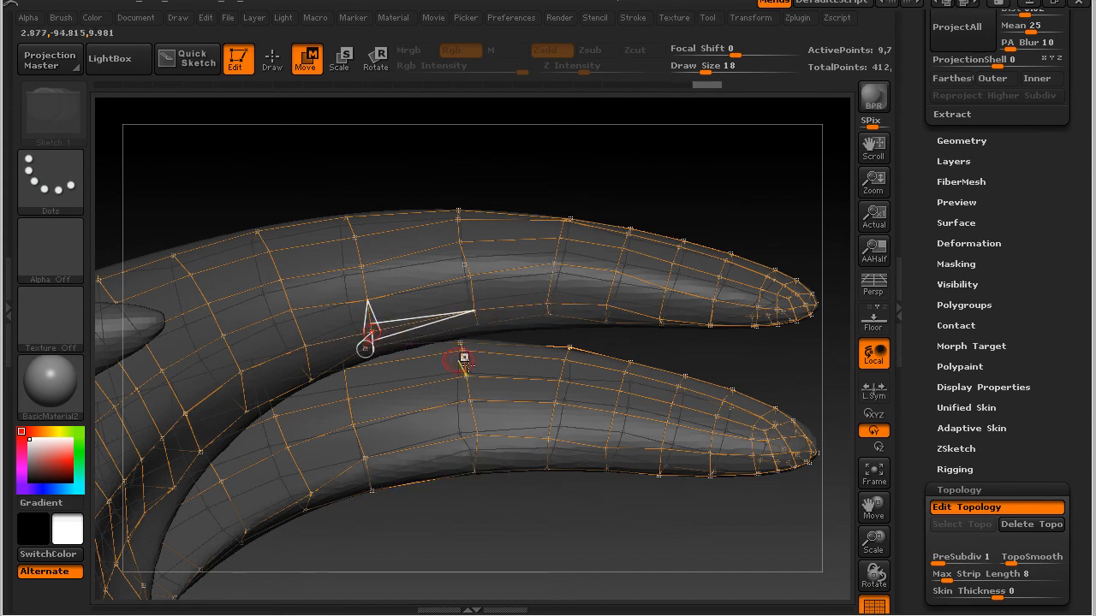
Move the vertices along the horn's lower inner edge down toward the edge of the sculpted horn.
{"action": "left_click_drag", "start_coordinate": [519, 542], "coordinate": [392, 299]}
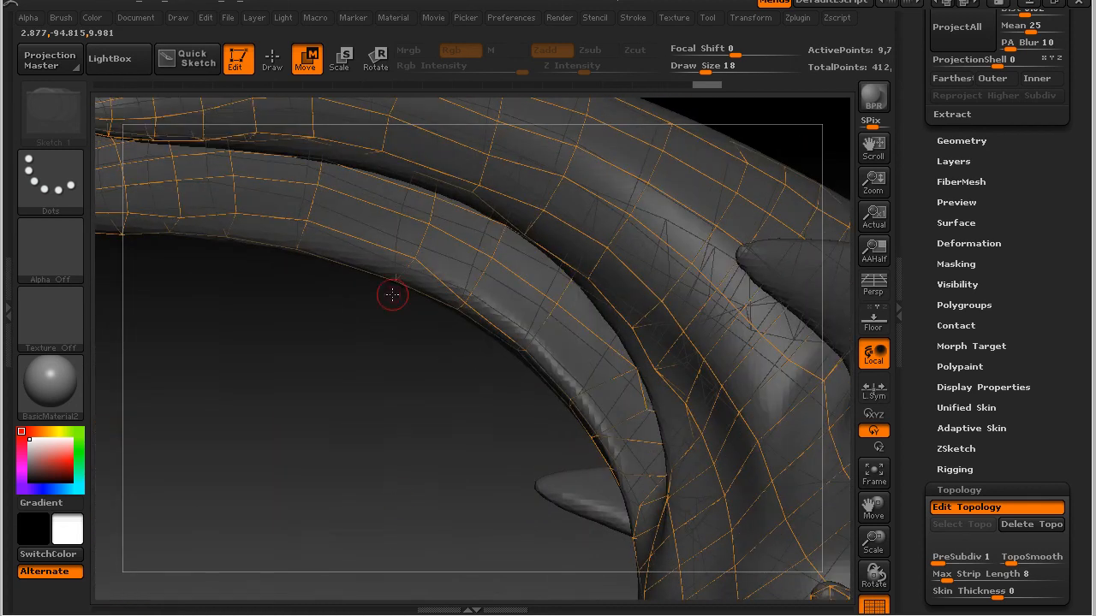
{"action": "left_click_drag", "start_coordinate": [415, 260], "coordinate": [405, 272]}
{"action": "left_click_drag", "start_coordinate": [306, 221], "coordinate": [302, 238]}
{"action": "left_click_drag", "start_coordinate": [236, 215], "coordinate": [233, 226]}
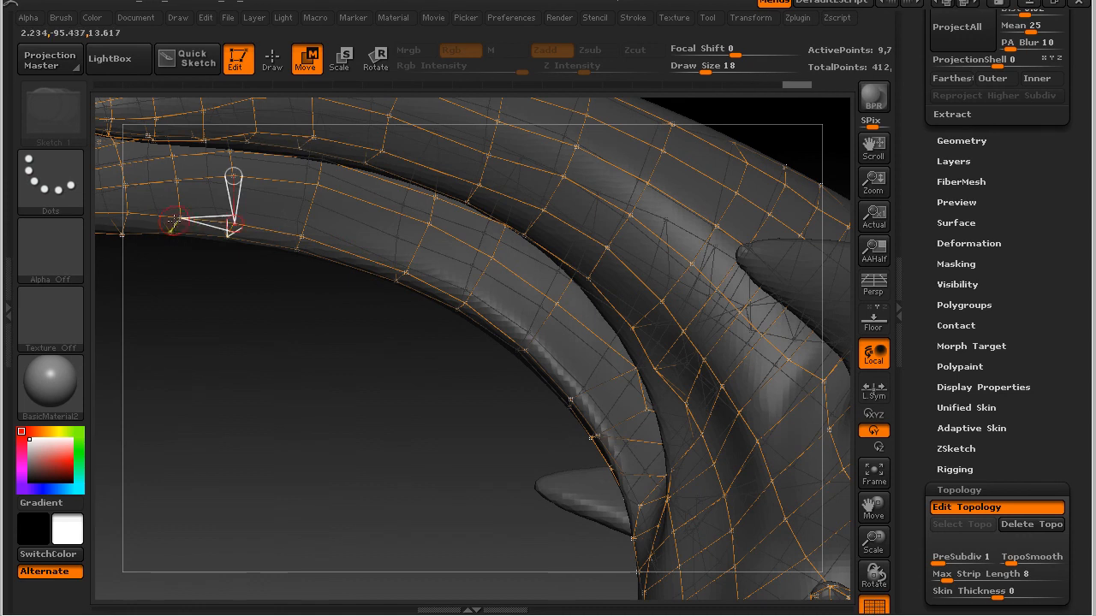
{"action": "left_click_drag", "start_coordinate": [345, 312], "coordinate": [362, 342]}
Pull the protruding vertices on the horn's upper edge near the tip back onto the sculpted surface.
{"action": "left_click_drag", "start_coordinate": [485, 361], "coordinate": [515, 362], "text": "alt"}
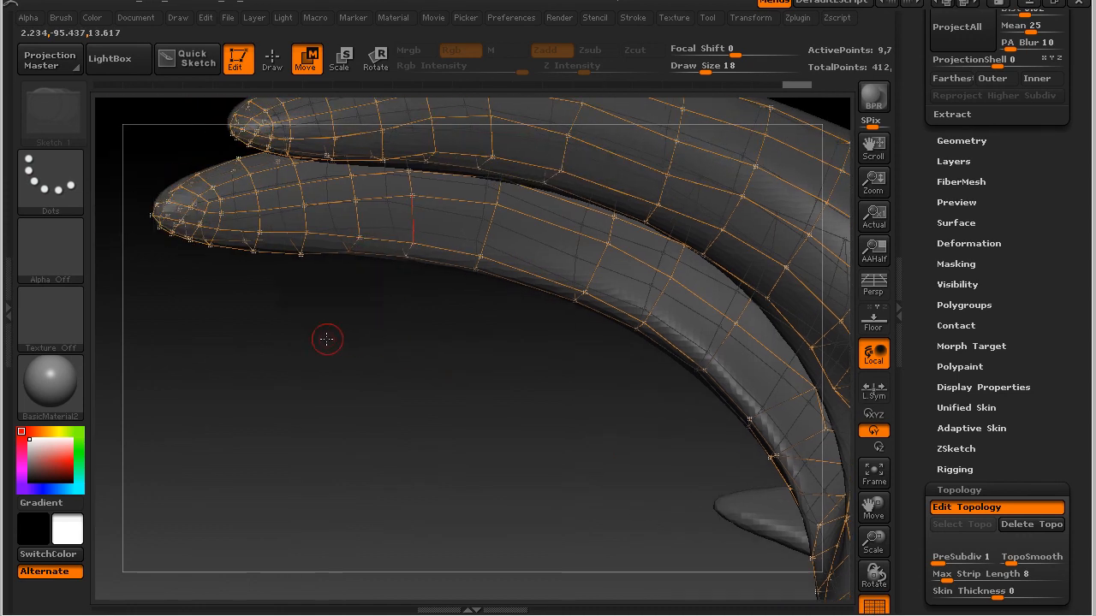
{"action": "left_click_drag", "start_coordinate": [322, 339], "coordinate": [474, 386]}
{"action": "left_click_drag", "start_coordinate": [484, 344], "coordinate": [537, 451], "text": "alt"}
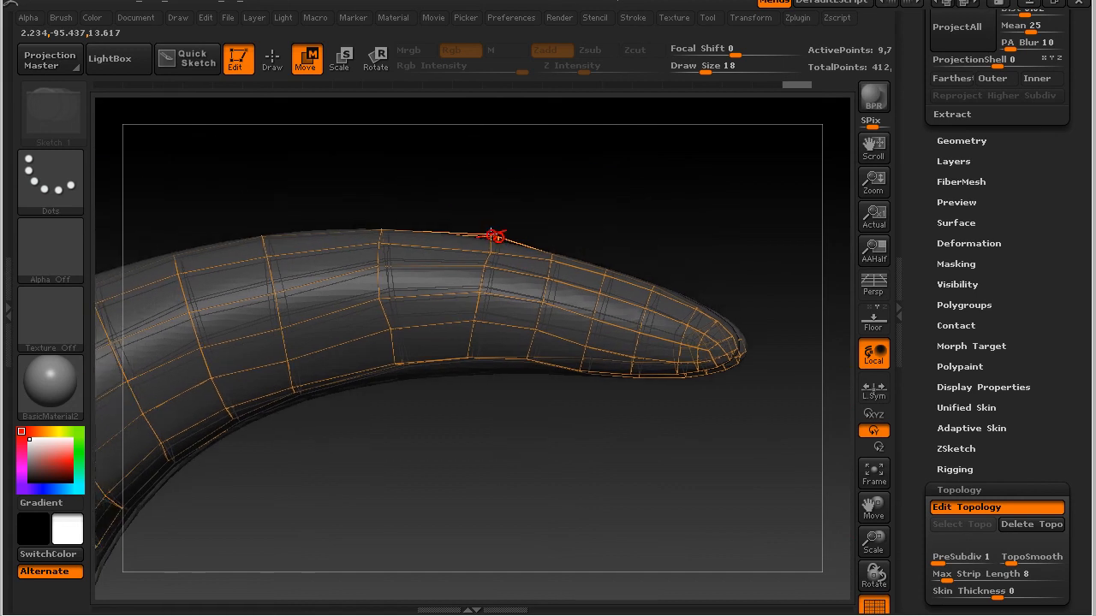
{"action": "left_click_drag", "start_coordinate": [492, 234], "coordinate": [490, 237]}
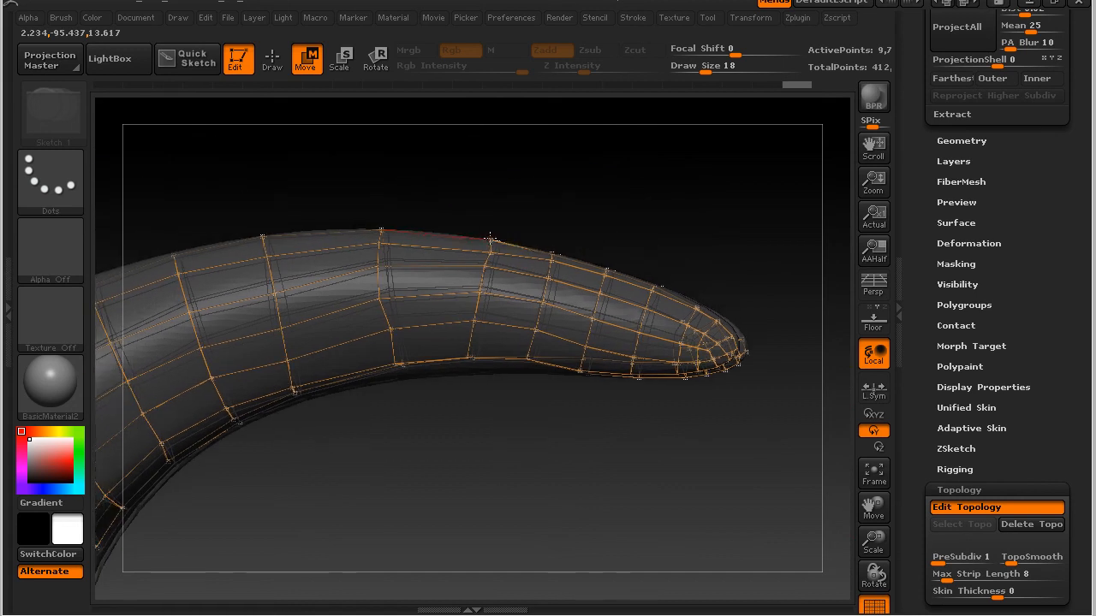
{"action": "left_click_drag", "start_coordinate": [525, 184], "coordinate": [533, 225], "text": "alt"}
{"action": "left_click_drag", "start_coordinate": [536, 171], "coordinate": [485, 285]}
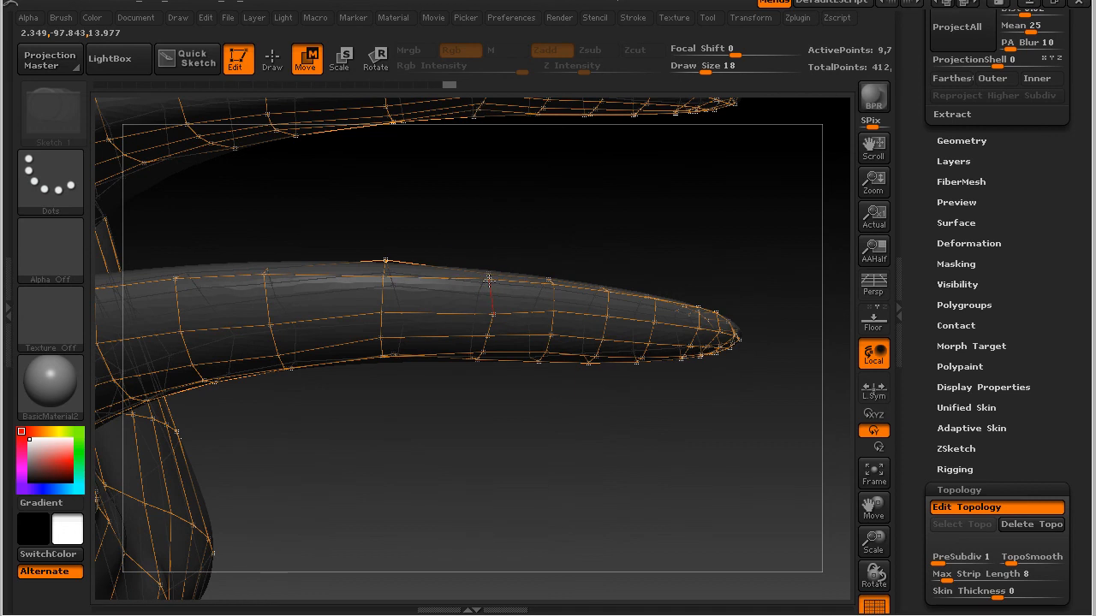
{"action": "left_click", "coordinate": [488, 279]}
Adjust the remaining uneven vertices around the horn's bend so the loops follow the sculpted surface.
{"action": "left_click_drag", "start_coordinate": [426, 203], "coordinate": [356, 216], "text": "alt"}
{"action": "left_click_drag", "start_coordinate": [423, 284], "coordinate": [461, 323]}
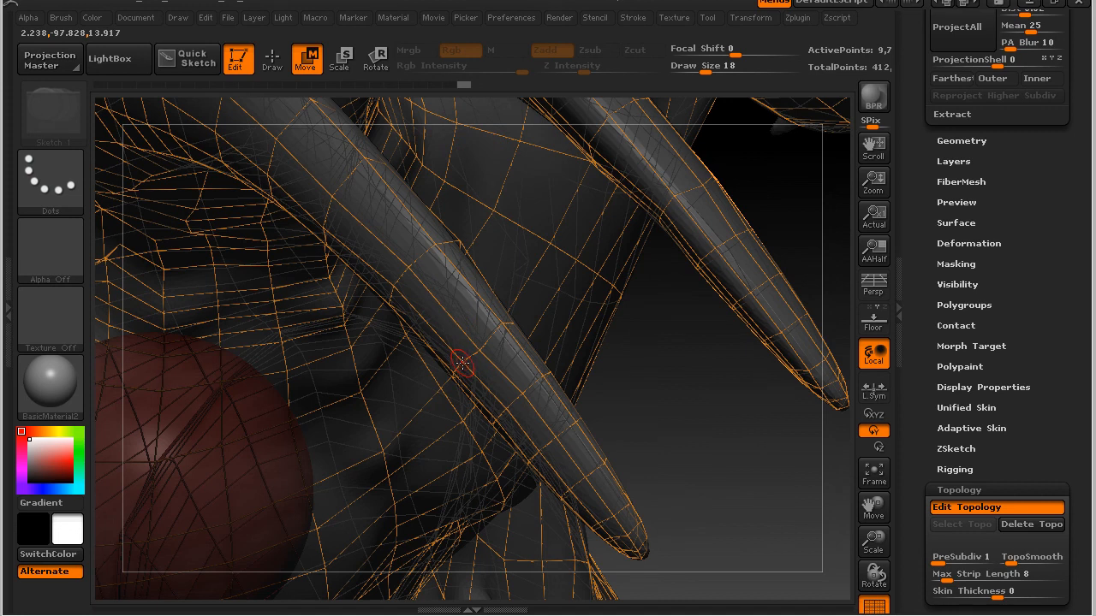
{"action": "left_click_drag", "start_coordinate": [461, 362], "coordinate": [464, 362]}
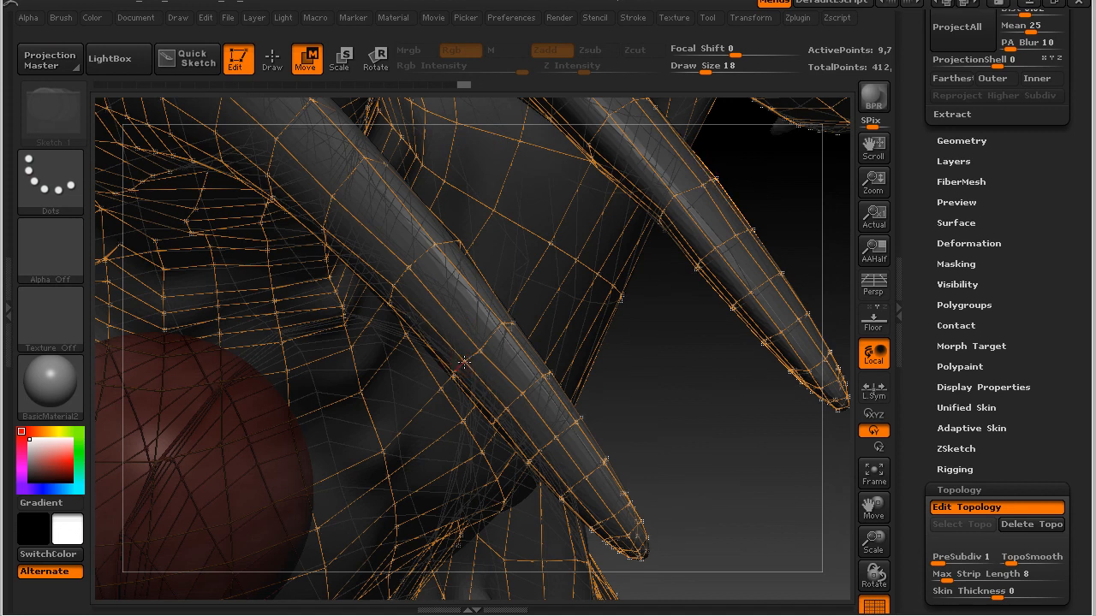
{"action": "left_click_drag", "start_coordinate": [689, 390], "coordinate": [682, 268]}
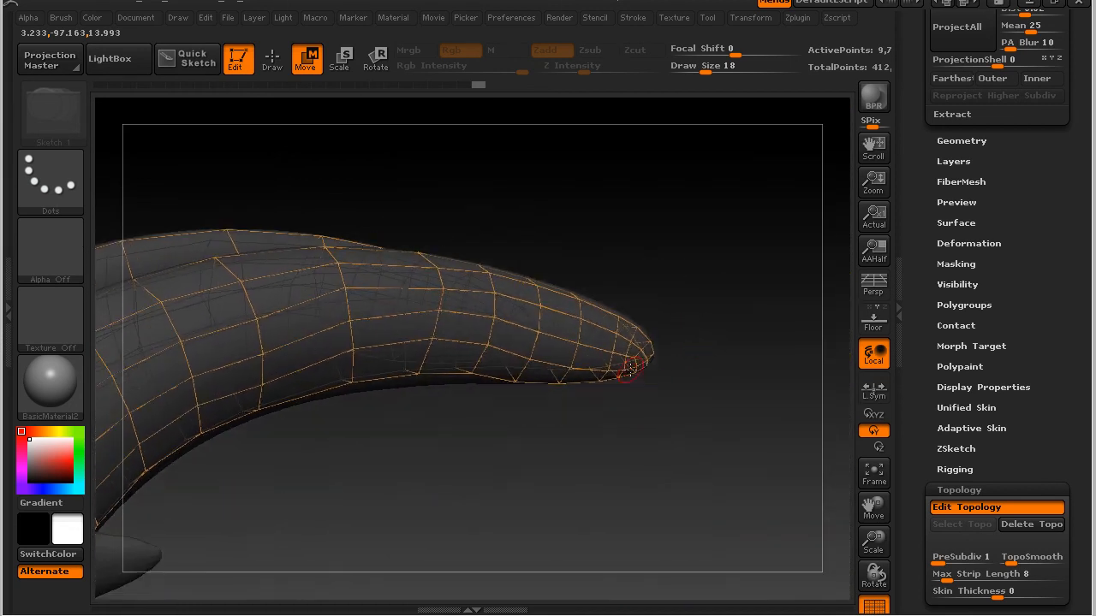
{"action": "left_click_drag", "start_coordinate": [629, 443], "coordinate": [320, 440], "text": "alt"}
{"action": "left_click_drag", "start_coordinate": [452, 432], "coordinate": [673, 276], "text": "alt"}
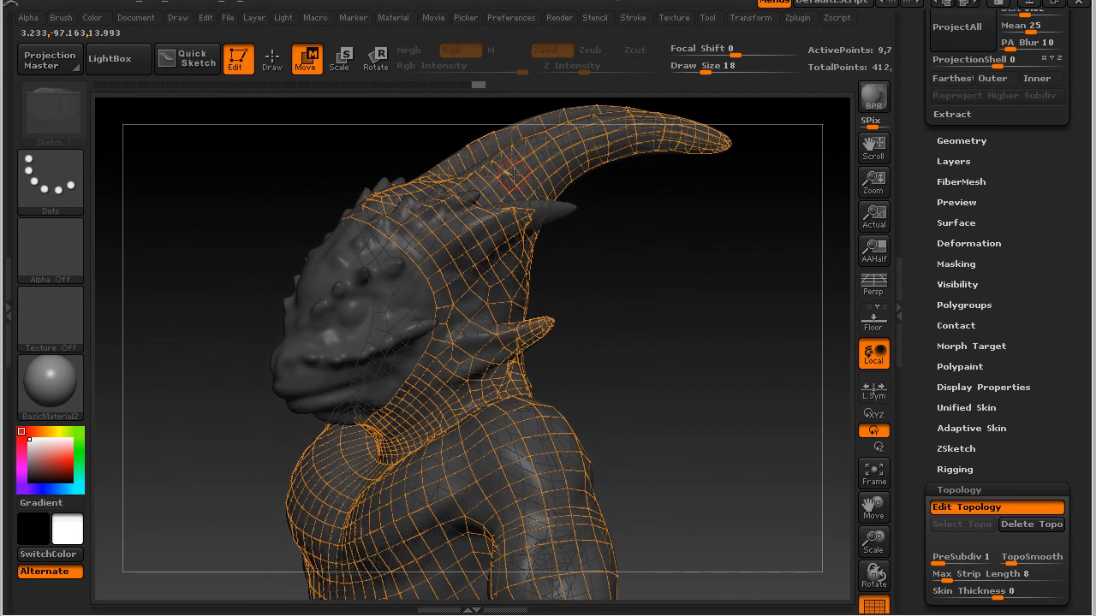
{"action": "left_click_drag", "start_coordinate": [609, 171], "coordinate": [601, 362]}
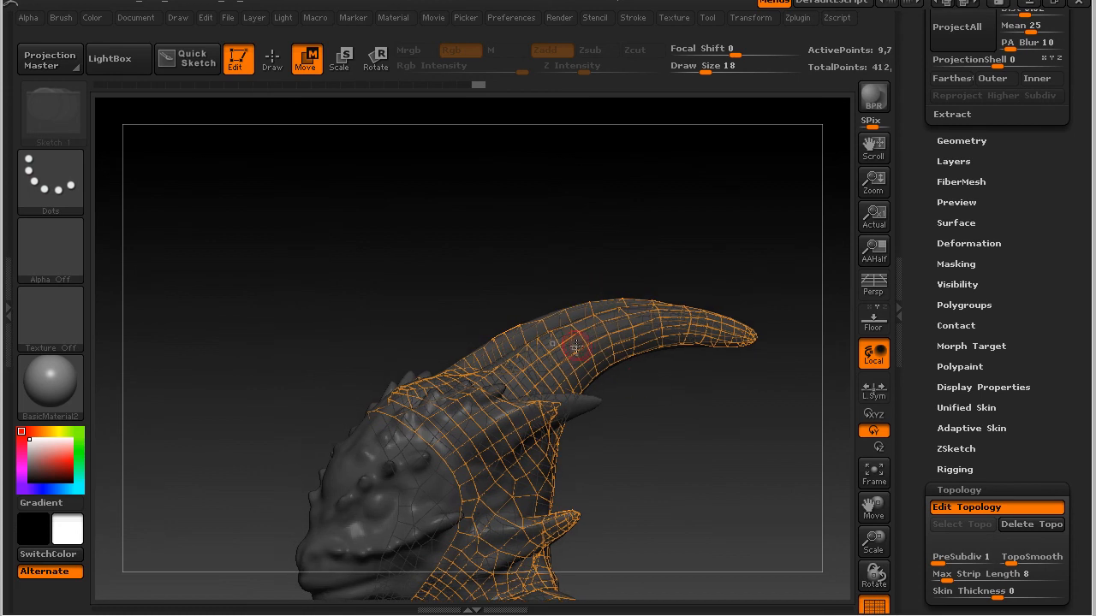
{"action": "left_click_drag", "start_coordinate": [521, 286], "coordinate": [733, 255]}
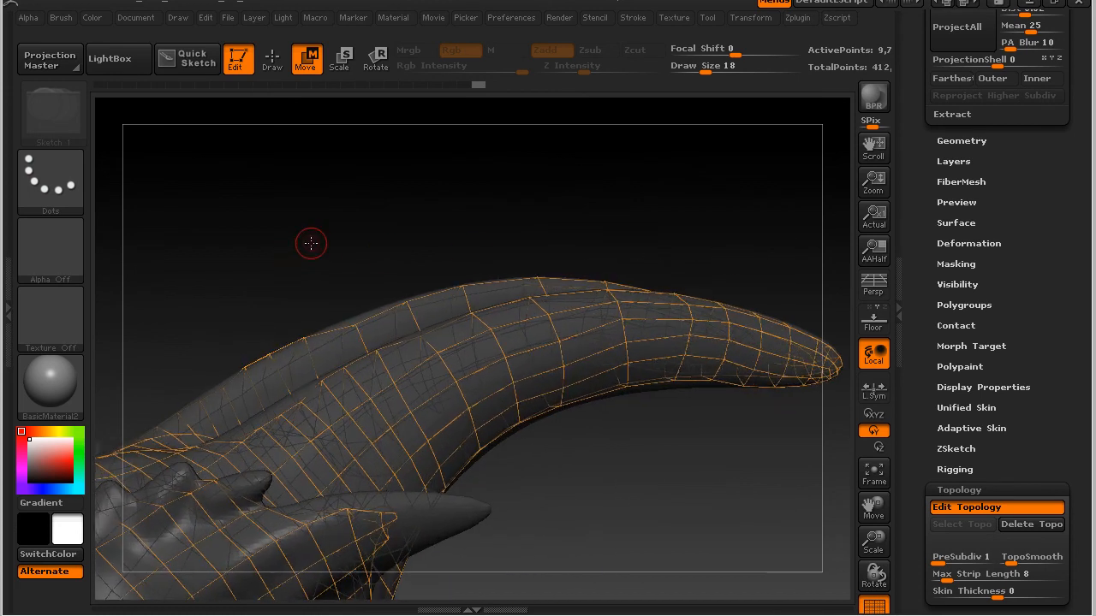
Move the vertices along the inner front side of the horn to even out its edge loops.
{"action": "left_click_drag", "start_coordinate": [286, 246], "coordinate": [500, 394]}
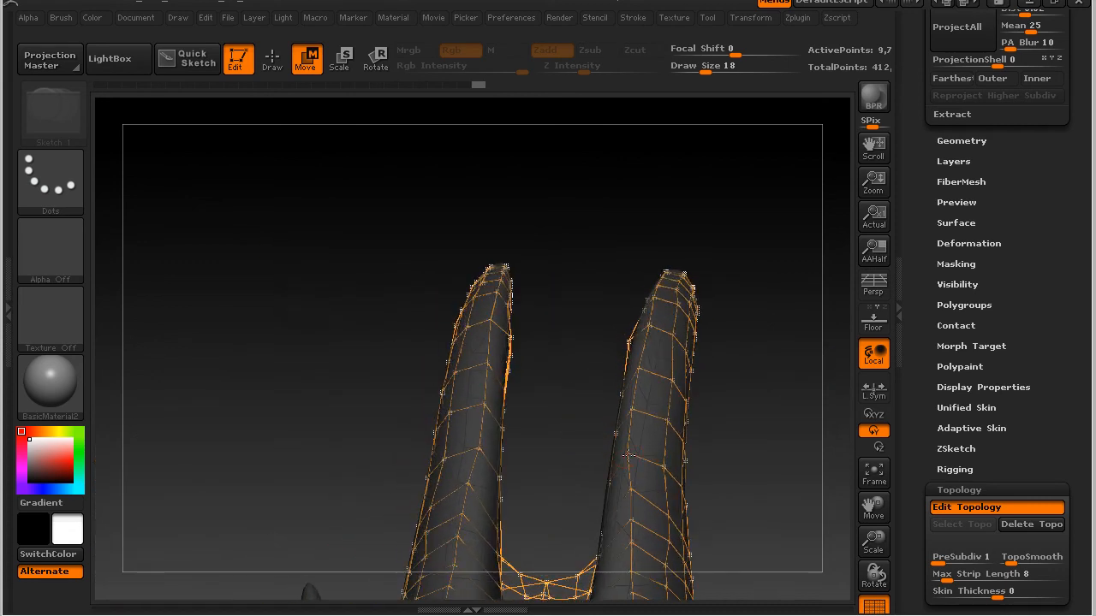
{"action": "left_click_drag", "start_coordinate": [630, 456], "coordinate": [610, 482]}
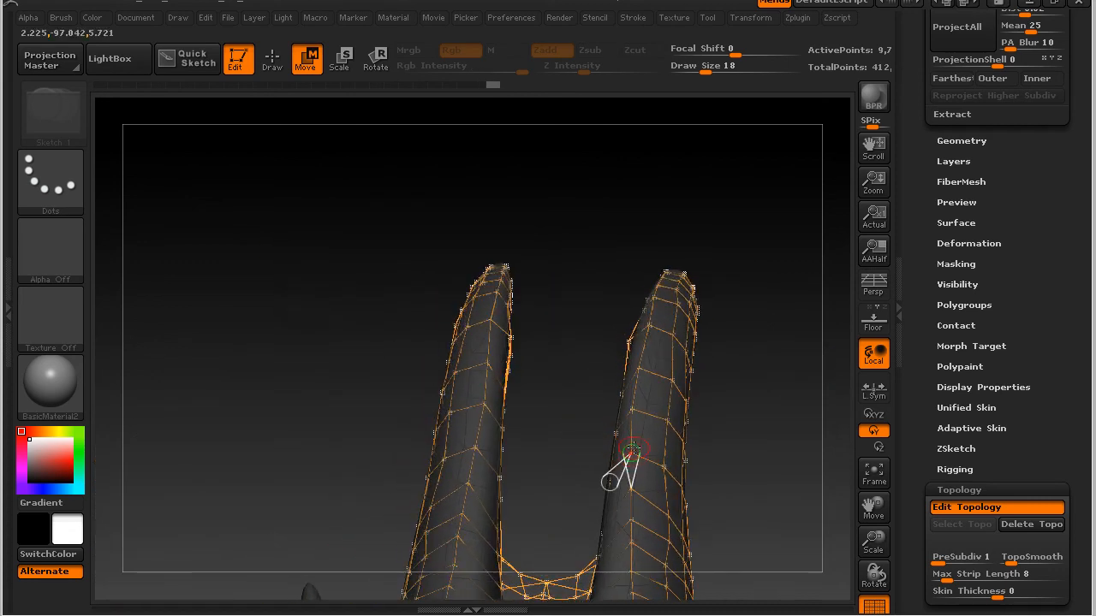
{"action": "left_click_drag", "start_coordinate": [631, 411], "coordinate": [637, 411]}
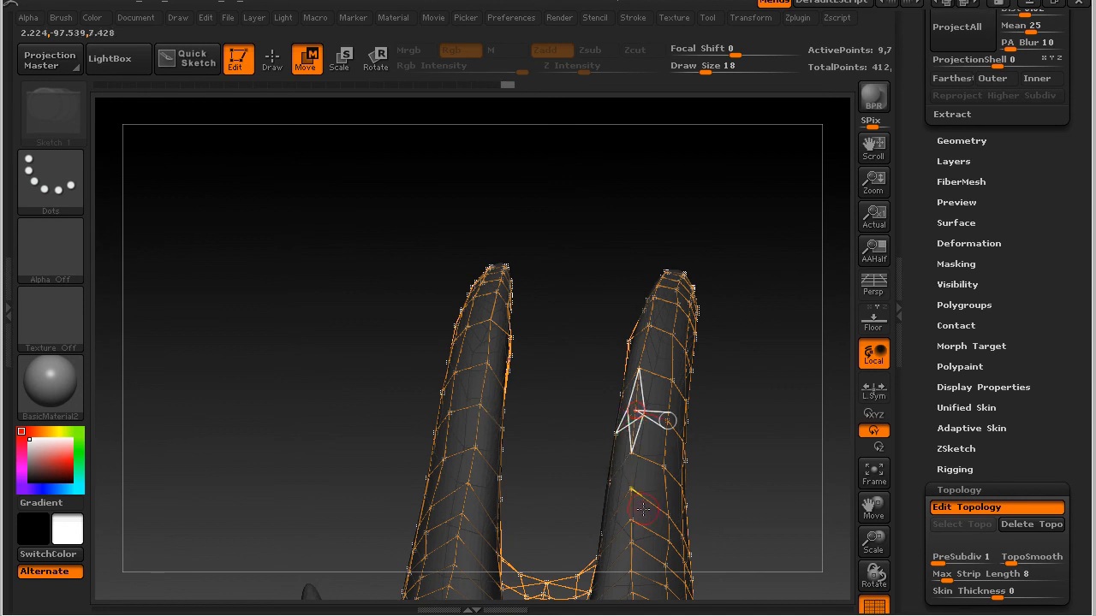
{"action": "left_click_drag", "start_coordinate": [631, 490], "coordinate": [631, 517]}
Set the draw size to 48 and adjust the raised topology bridging the gap between the two horn bases.
{"action": "mouse_move", "coordinate": [764, 531]}
{"action": "left_mouse_down", "text": "alt"}
{"action": "mouse_move", "coordinate": [678, 286]}
{"action": "mouse_move", "coordinate": [647, 343]}
{"action": "mouse_move", "coordinate": [769, 375]}
{"action": "mouse_move", "coordinate": [516, 386]}
{"action": "mouse_move", "coordinate": [541, 403]}
{"action": "mouse_move", "coordinate": [599, 198]}
{"action": "mouse_move", "coordinate": [582, 205]}
{"action": "mouse_move", "coordinate": [521, 185]}
{"action": "mouse_move", "coordinate": [556, 178]}
{"action": "left_mouse_up", "text": "alt"}
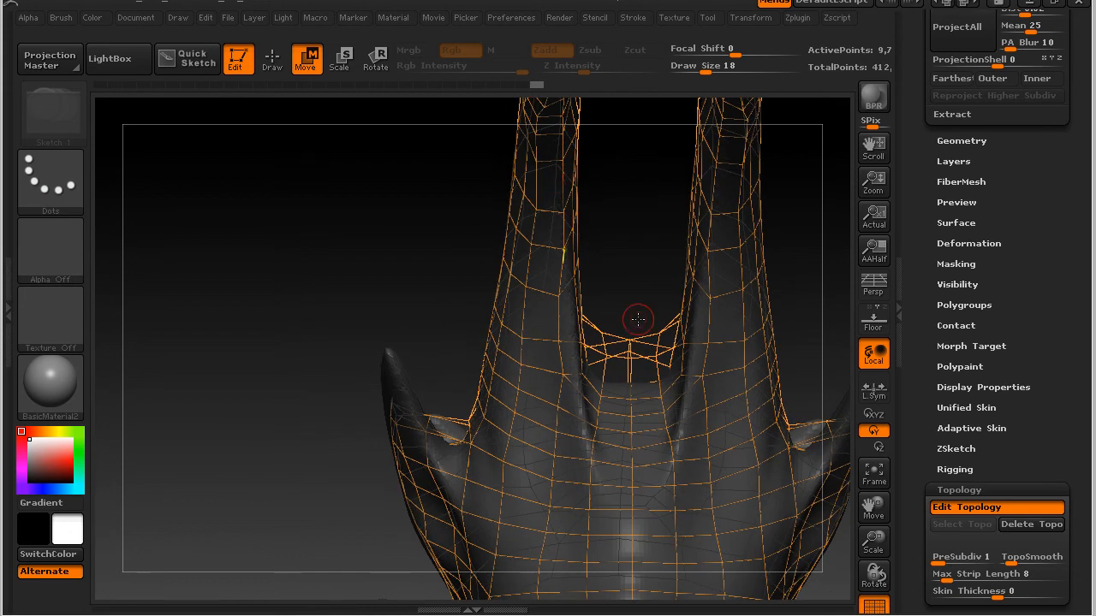
{"action": "key", "text": "s"}
{"action": "left_click_drag", "start_coordinate": [638, 320], "coordinate": [657, 318]}
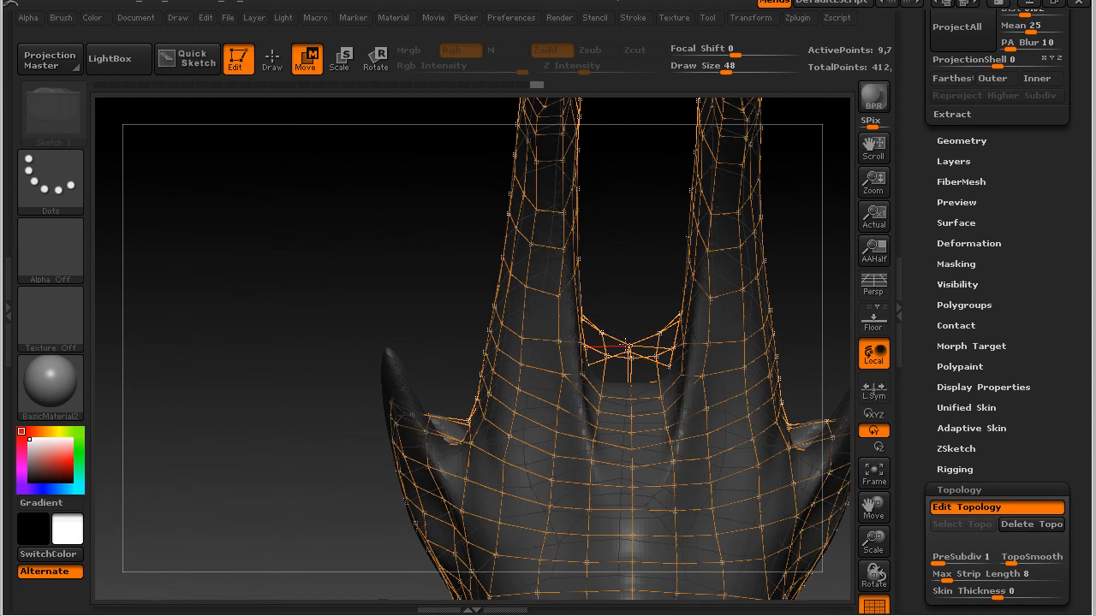
{"action": "left_click_drag", "start_coordinate": [627, 342], "coordinate": [584, 348]}
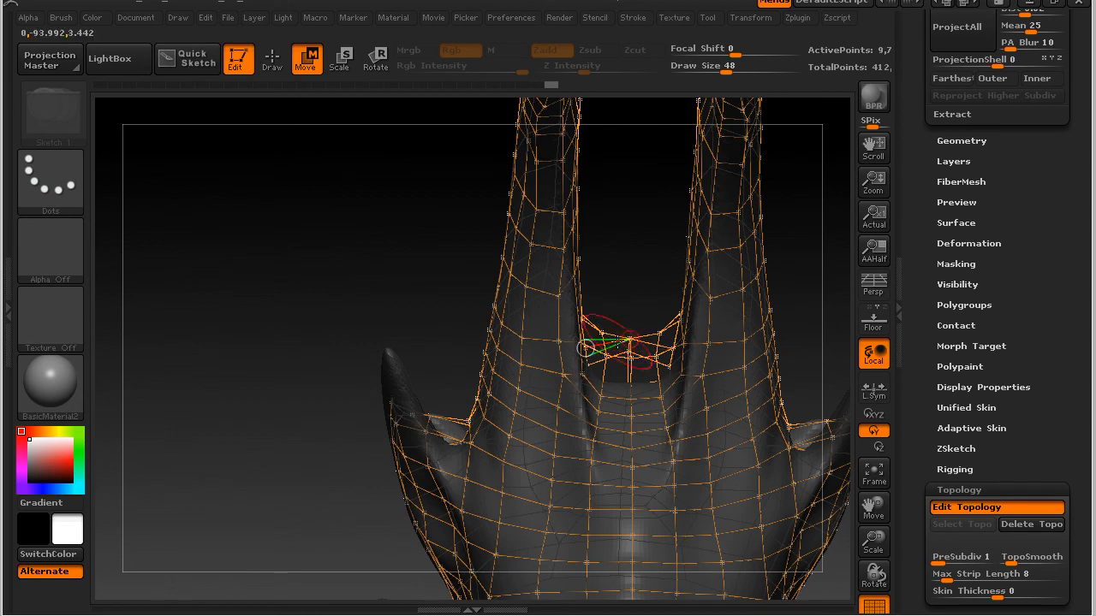
Examine the topology around the crown, the side spikes and the neck for areas off the sculpted surface.
{"action": "mouse_move", "coordinate": [225, 291]}
{"action": "left_mouse_down"}
{"action": "mouse_move", "coordinate": [311, 325]}
{"action": "mouse_move", "coordinate": [319, 308]}
{"action": "mouse_move", "coordinate": [342, 513]}
{"action": "mouse_move", "coordinate": [491, 477]}
{"action": "mouse_move", "coordinate": [505, 449]}
{"action": "left_mouse_up"}
{"action": "left_click_drag", "start_coordinate": [344, 308], "coordinate": [229, 144], "text": "alt"}
{"action": "mouse_move", "coordinate": [743, 411]}
{"action": "left_mouse_down", "text": "alt"}
{"action": "mouse_move", "coordinate": [656, 336]}
{"action": "mouse_move", "coordinate": [606, 253]}
{"action": "left_mouse_up", "text": "alt"}
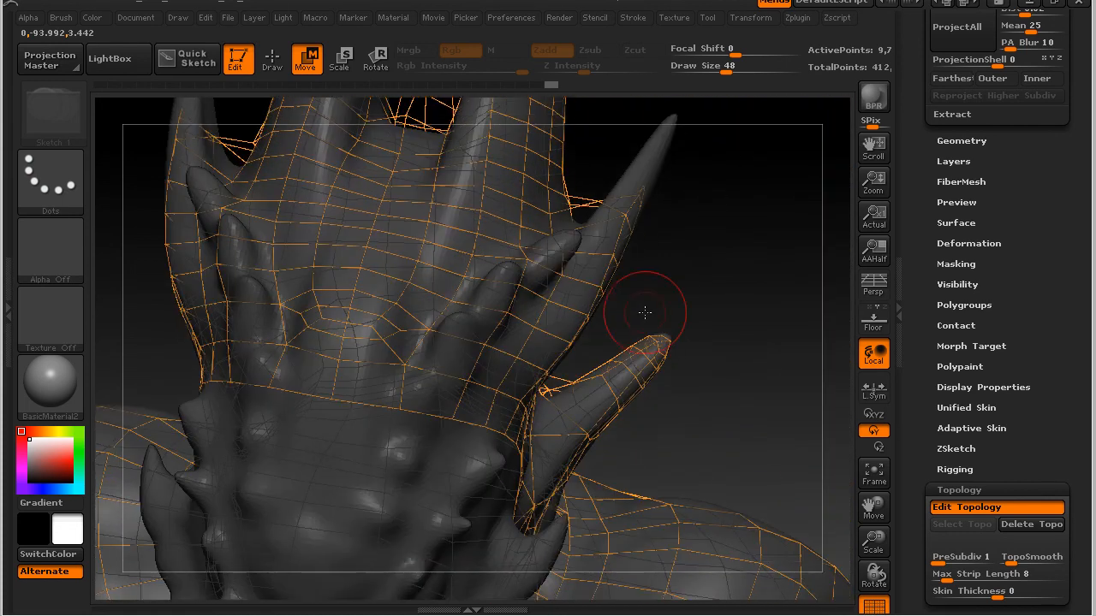
{"action": "mouse_move", "coordinate": [664, 300]}
{"action": "left_mouse_down", "text": "alt"}
{"action": "mouse_move", "coordinate": [652, 348]}
{"action": "mouse_move", "coordinate": [589, 345]}
{"action": "mouse_move", "coordinate": [587, 363]}
{"action": "mouse_move", "coordinate": [625, 393]}
{"action": "mouse_move", "coordinate": [557, 257]}
{"action": "left_mouse_up", "text": "alt"}
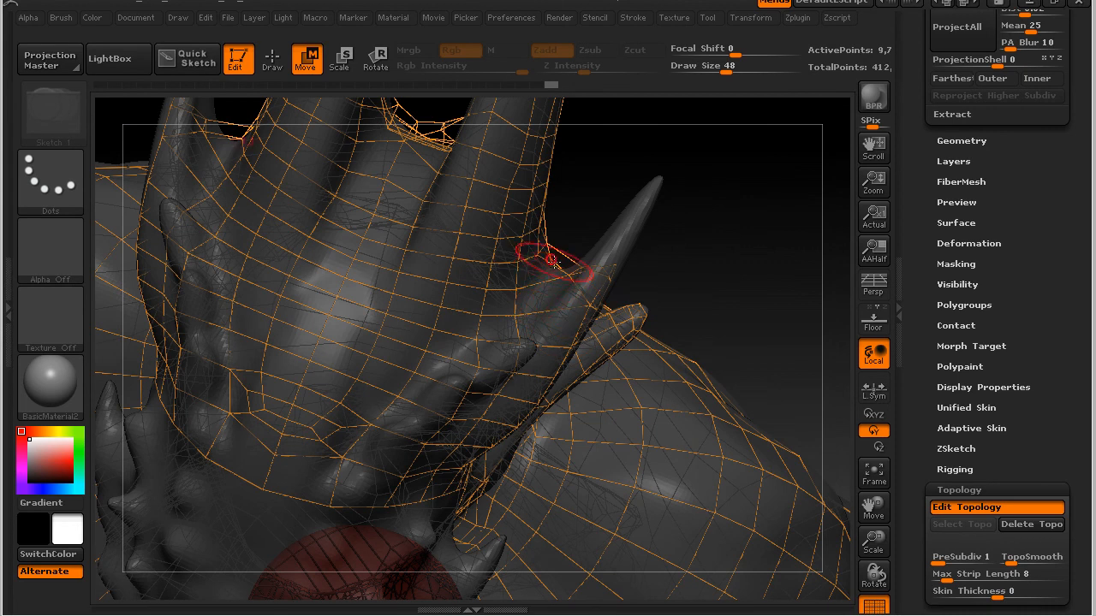
{"action": "left_click_drag", "start_coordinate": [682, 291], "coordinate": [550, 304], "text": "alt"}
{"action": "mouse_move", "coordinate": [686, 322]}
{"action": "left_mouse_down", "text": "alt"}
{"action": "mouse_move", "coordinate": [713, 365]}
{"action": "mouse_move", "coordinate": [641, 294]}
{"action": "mouse_move", "coordinate": [634, 248]}
{"action": "left_mouse_up", "text": "alt"}
{"action": "left_click_drag", "start_coordinate": [599, 371], "coordinate": [756, 281], "text": "alt"}
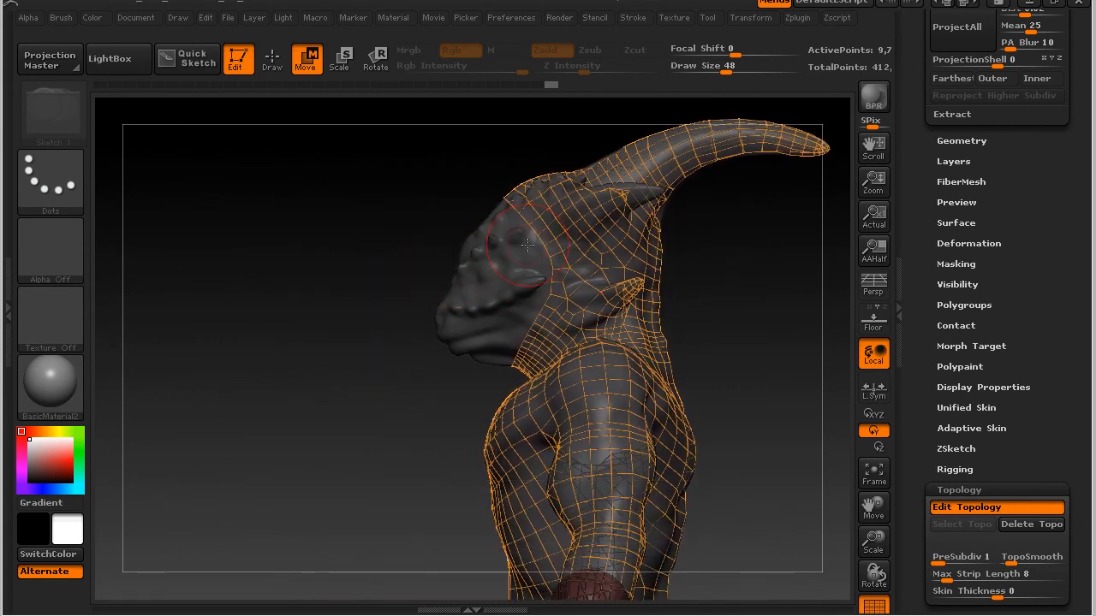
In Draw mode with a draw size of 17, add new connected points off the topology's open border at the temple to extend it onto the face.
{"action": "left_click", "coordinate": [272, 58]}
{"action": "left_click_drag", "start_coordinate": [362, 219], "coordinate": [573, 267], "text": "alt"}
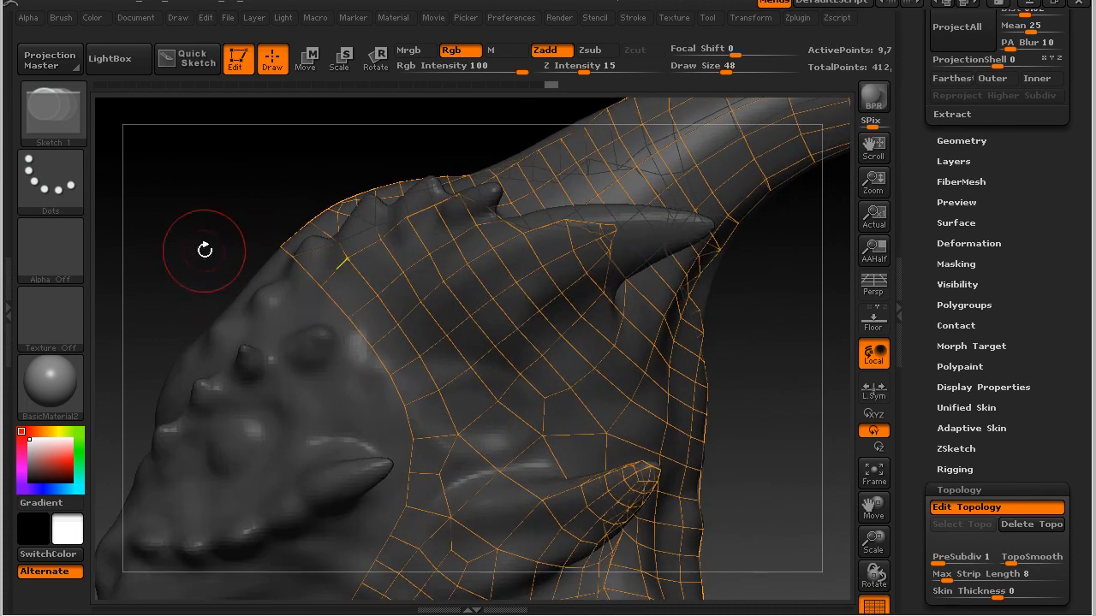
{"action": "left_click_drag", "start_coordinate": [218, 257], "coordinate": [331, 213]}
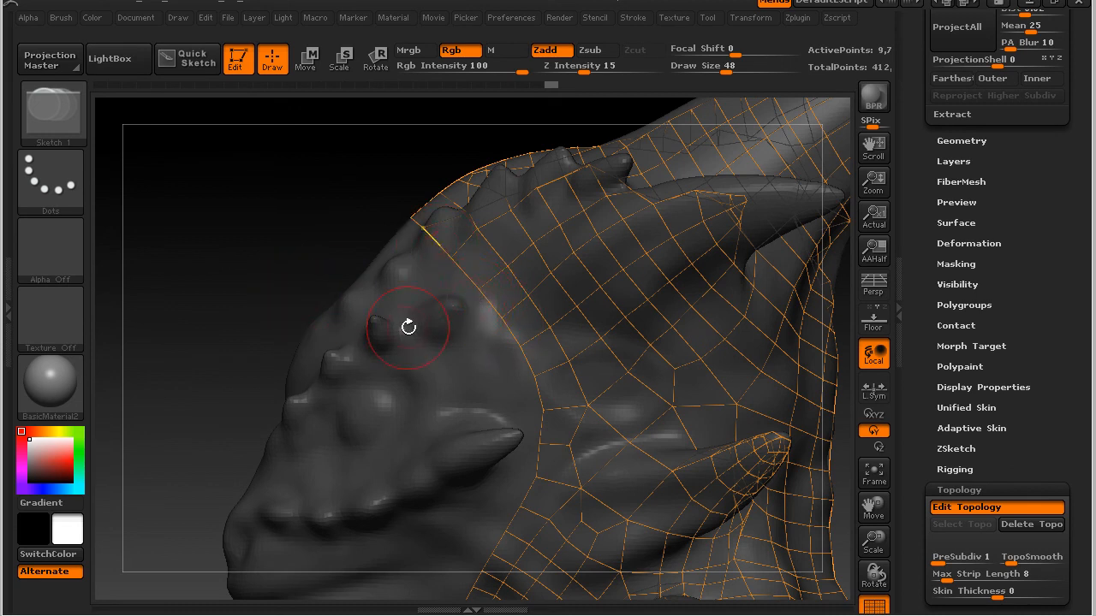
{"action": "key", "text": "s"}
{"action": "left_click_drag", "start_coordinate": [406, 327], "coordinate": [386, 329]}
{"action": "key", "text": "ctrl"}
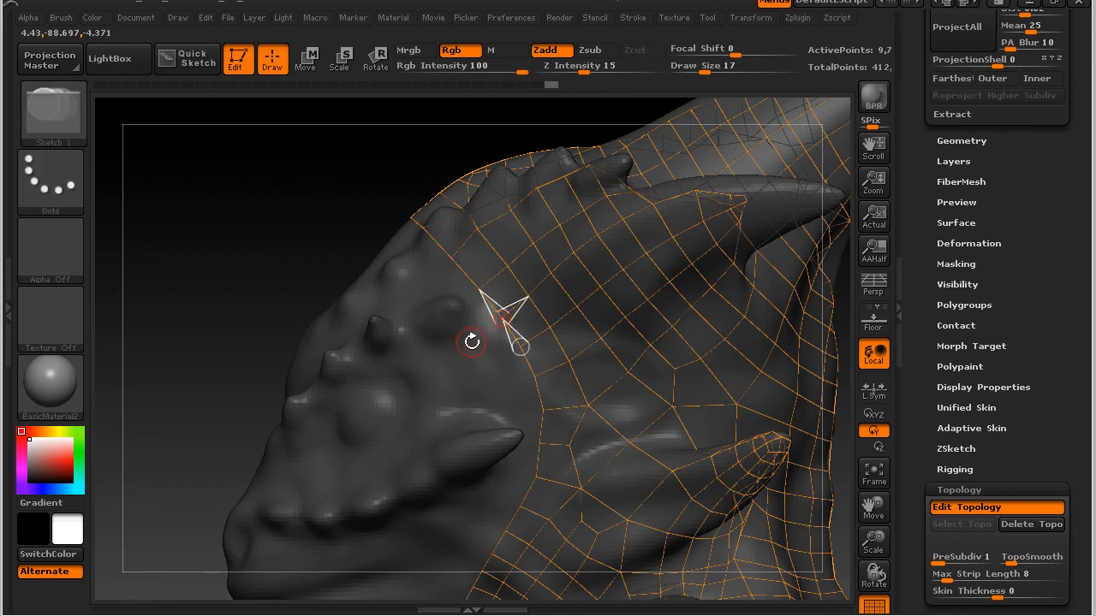
{"action": "left_click", "coordinate": [471, 341]}
{"action": "left_click", "coordinate": [486, 363]}
{"action": "left_click", "coordinate": [519, 347]}
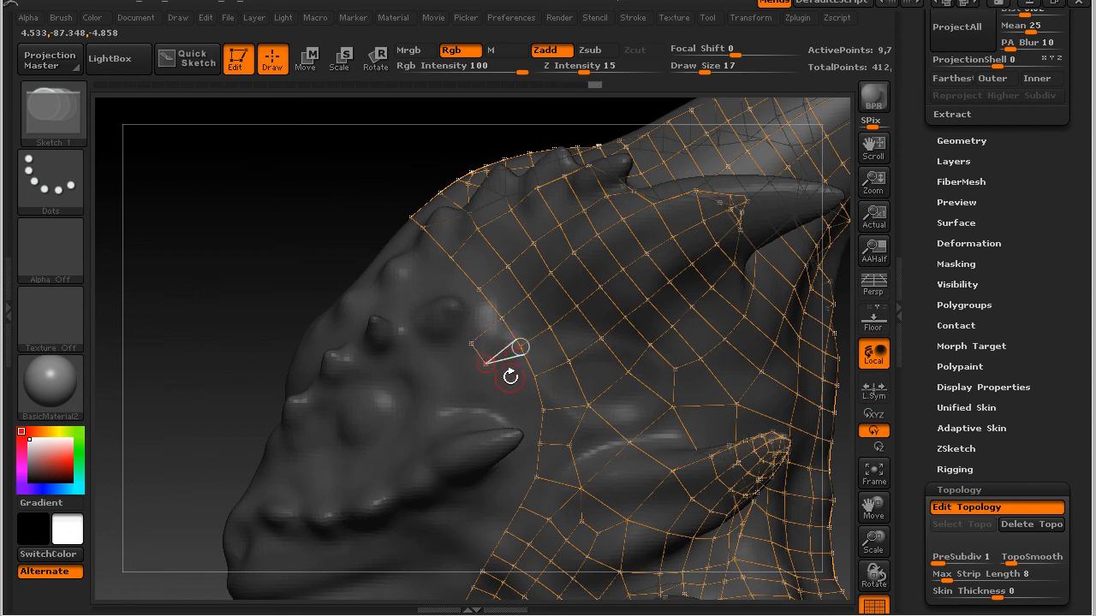
{"action": "left_click", "coordinate": [499, 389]}
{"action": "left_click", "coordinate": [530, 377]}
{"action": "mouse_move", "coordinate": [245, 318]}
{"action": "left_mouse_down"}
{"action": "mouse_move", "coordinate": [254, 363]}
{"action": "mouse_move", "coordinate": [261, 283]}
{"action": "mouse_move", "coordinate": [275, 445]}
{"action": "mouse_move", "coordinate": [244, 330]}
{"action": "mouse_move", "coordinate": [268, 330]}
{"action": "mouse_move", "coordinate": [237, 254]}
{"action": "mouse_move", "coordinate": [156, 250]}
{"action": "mouse_move", "coordinate": [300, 308]}
{"action": "left_mouse_up"}
{"action": "mouse_move", "coordinate": [362, 358]}
{"action": "left_mouse_down"}
{"action": "mouse_move", "coordinate": [350, 403]}
{"action": "mouse_move", "coordinate": [313, 408]}
{"action": "mouse_move", "coordinate": [480, 409]}
{"action": "left_mouse_up"}
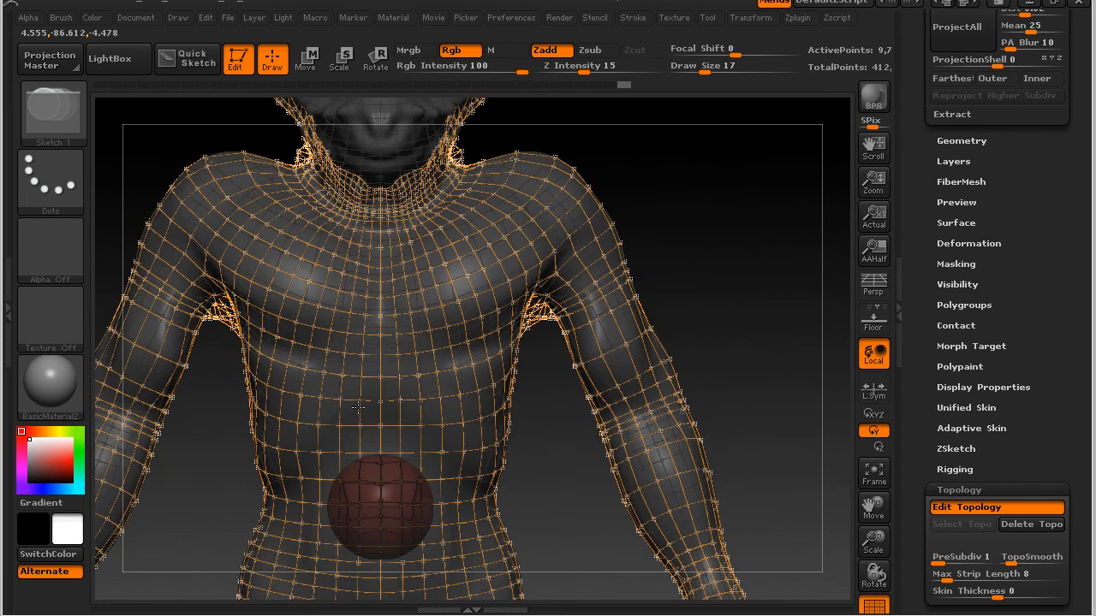